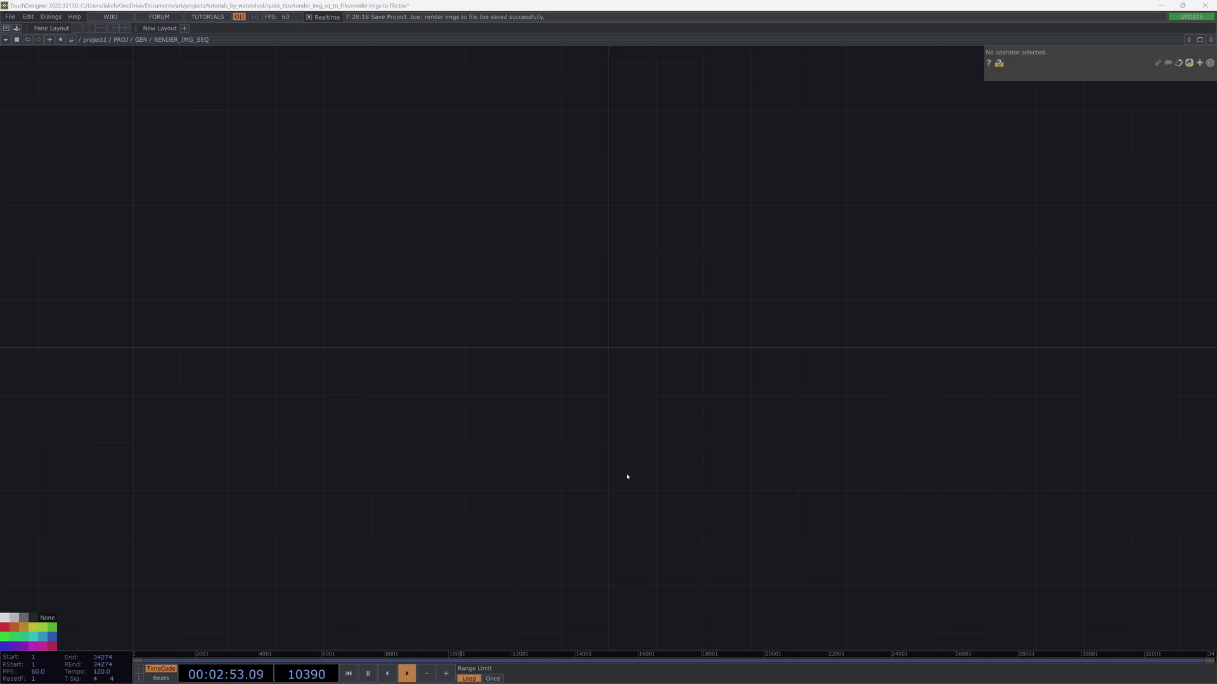
# Step: Add a Noise TOP to the empty RENDER_IMG_SEQ network
pyautogui.press('Tab')
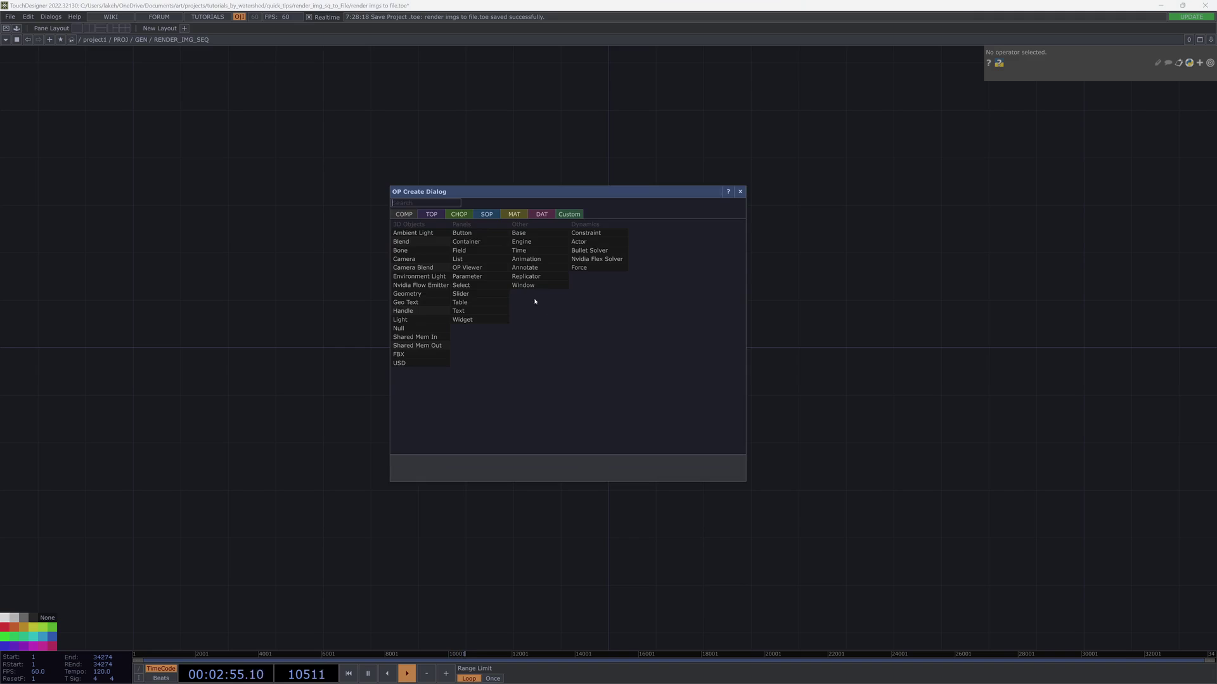
pyautogui.click(436, 213)
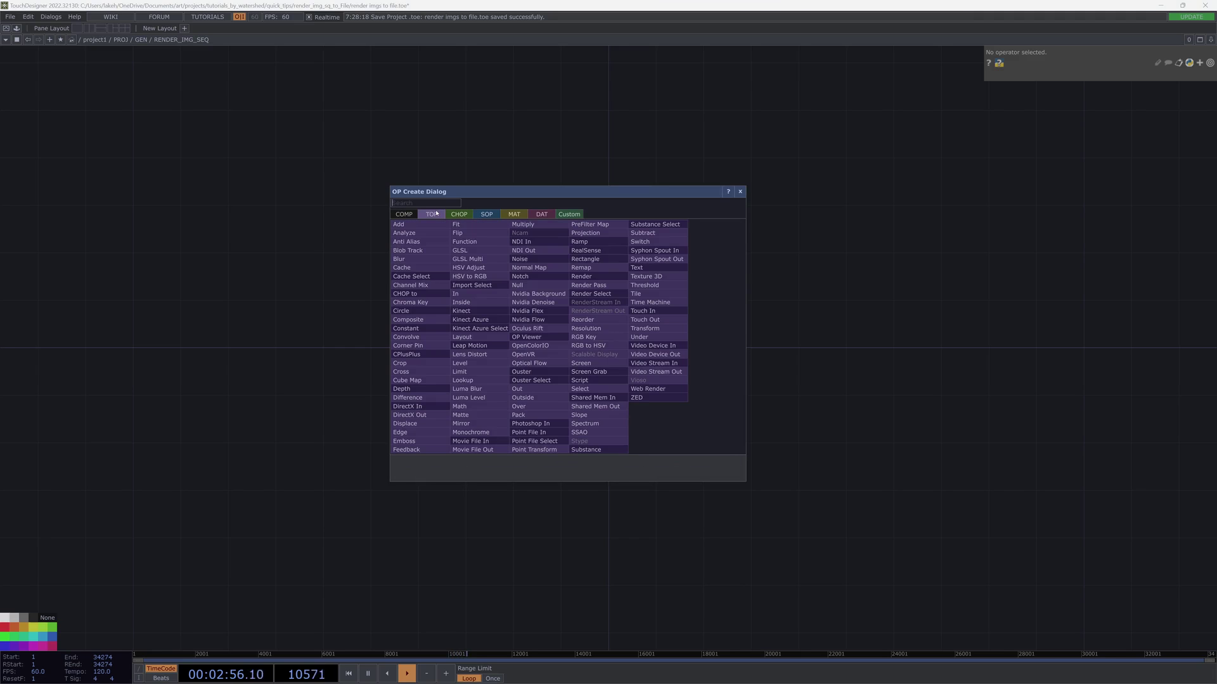
pyautogui.click(526, 260)
pyautogui.click(484, 350)
pyautogui.scroll(5, 524, 343)
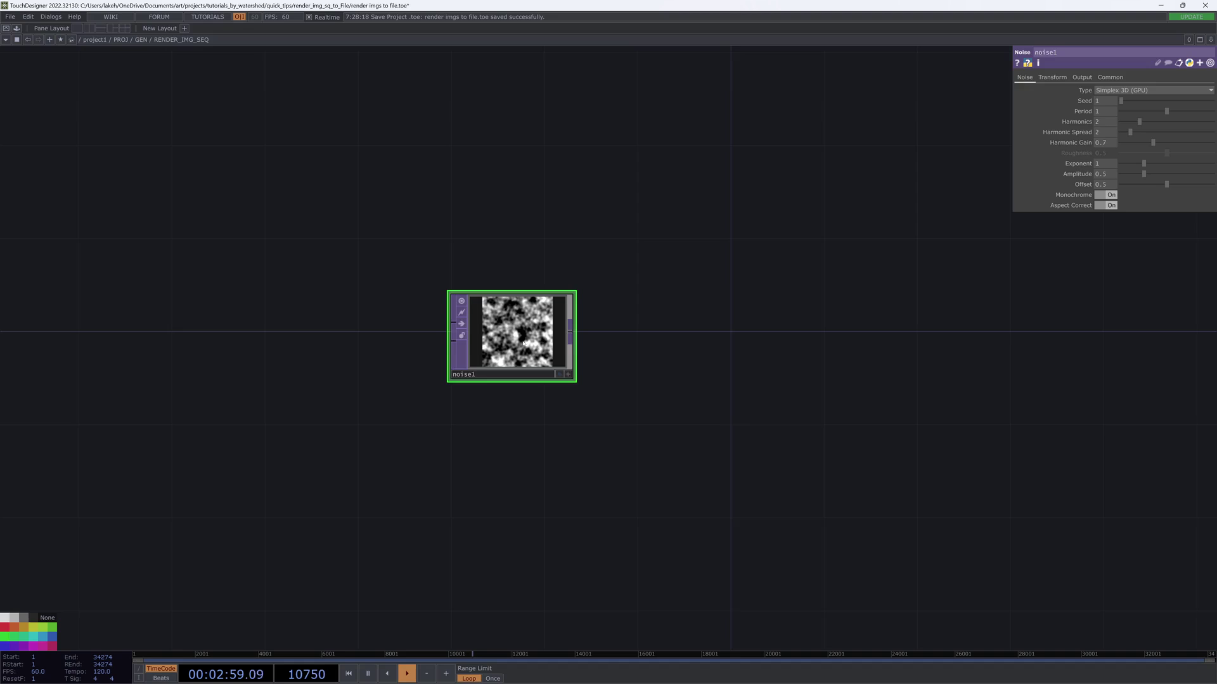
pyautogui.scroll(2, 622, 342)
pyautogui.scroll(-2, 493, 359)
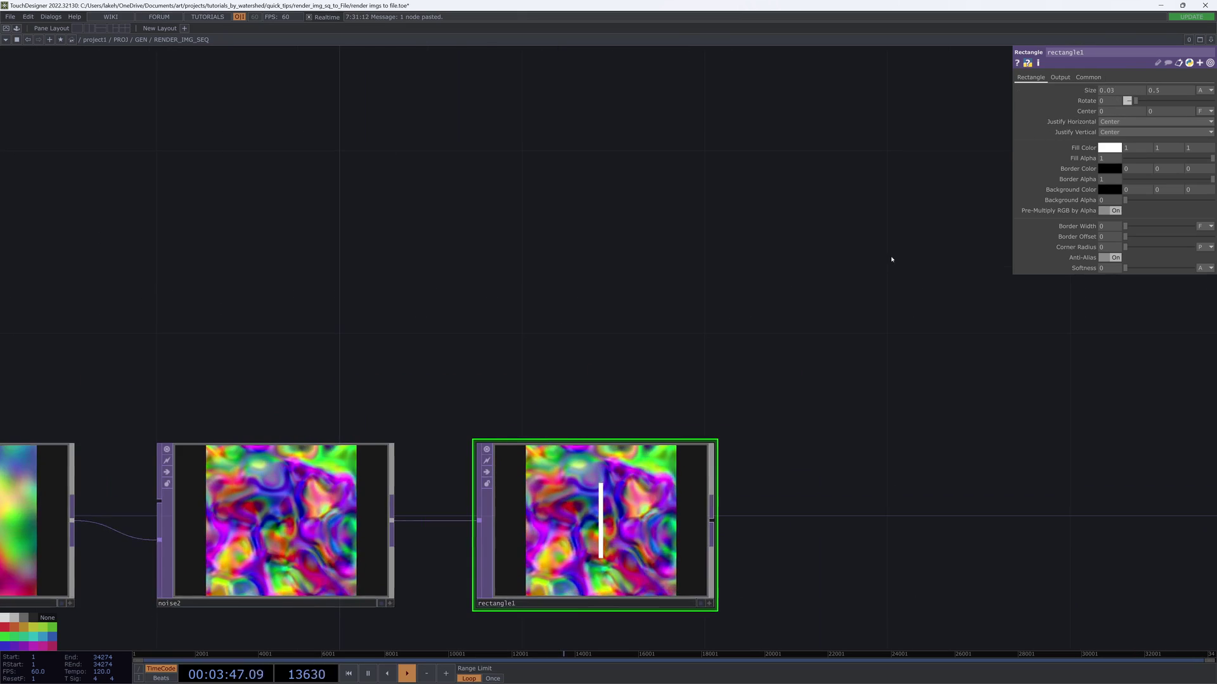
# Step: Drive the rectangle's horizontal Center with the expression absTime.seconds % 1
pyautogui.moveTo(771, 383); pyautogui.dragTo(955, 206)
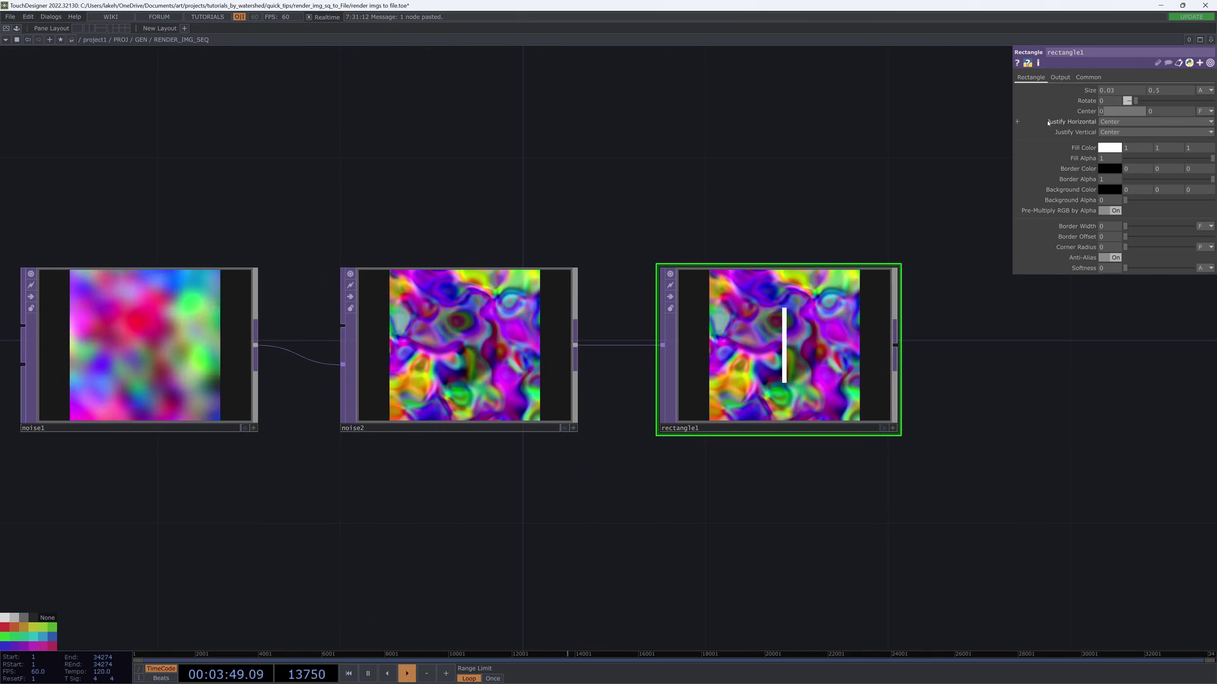
pyautogui.write('abs')
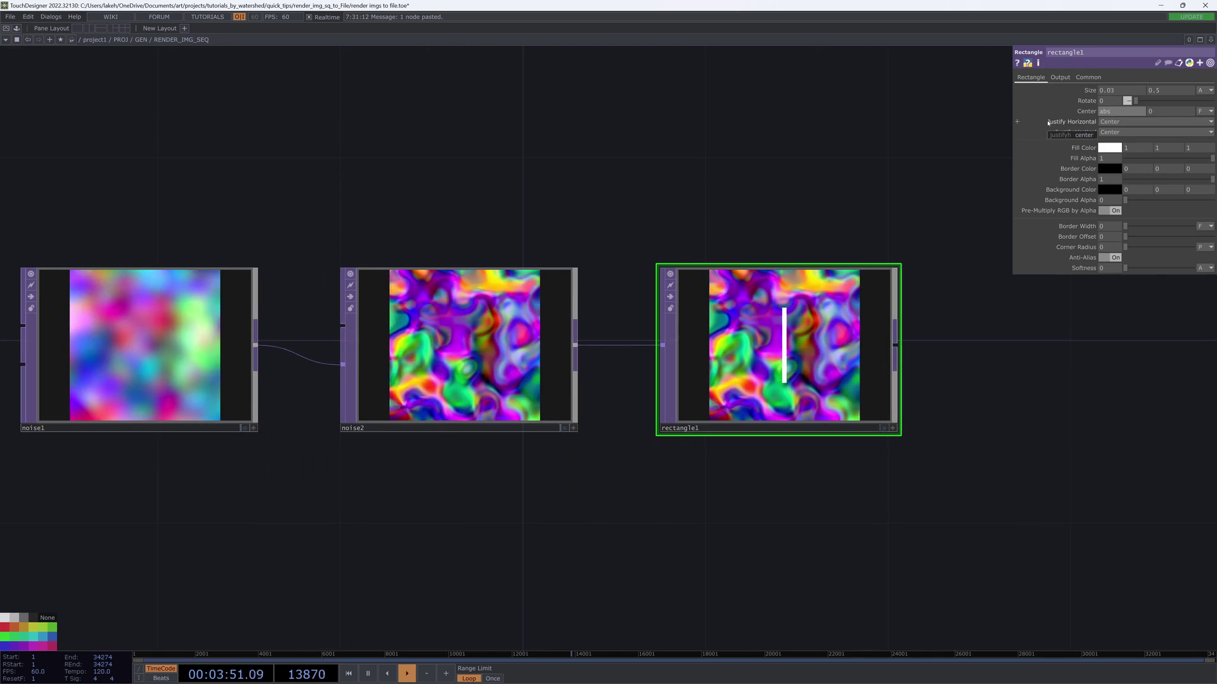
pyautogui.write('Time.seconds')
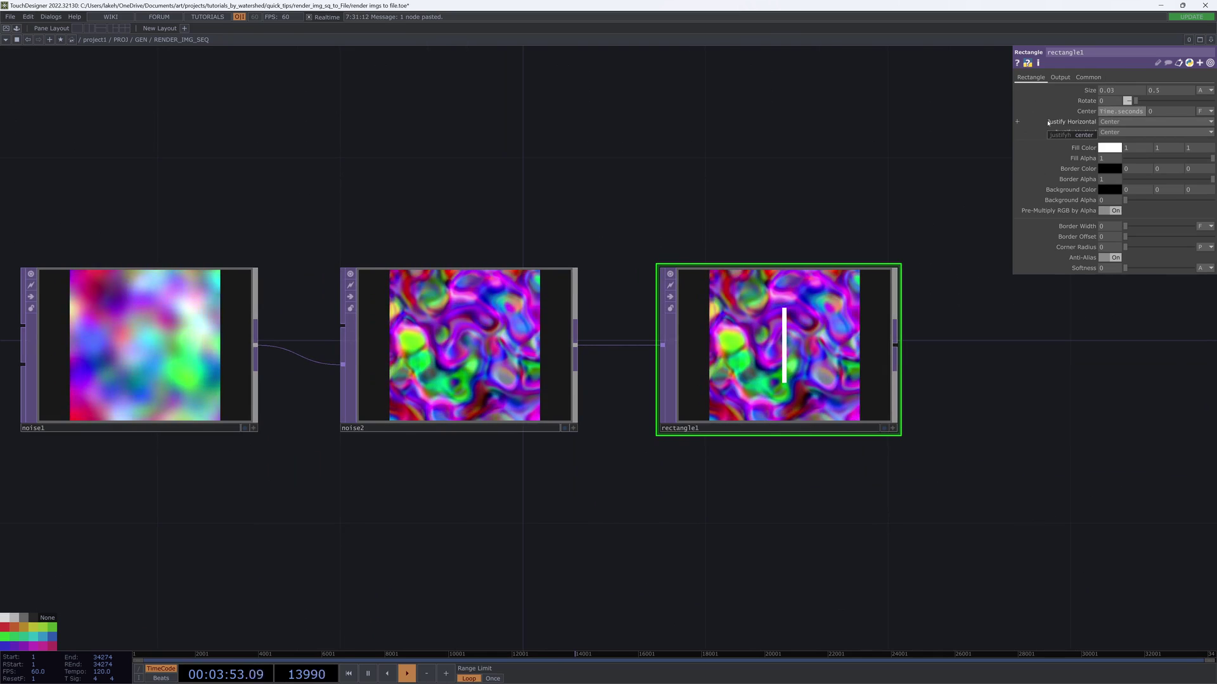
pyautogui.write('// 1')
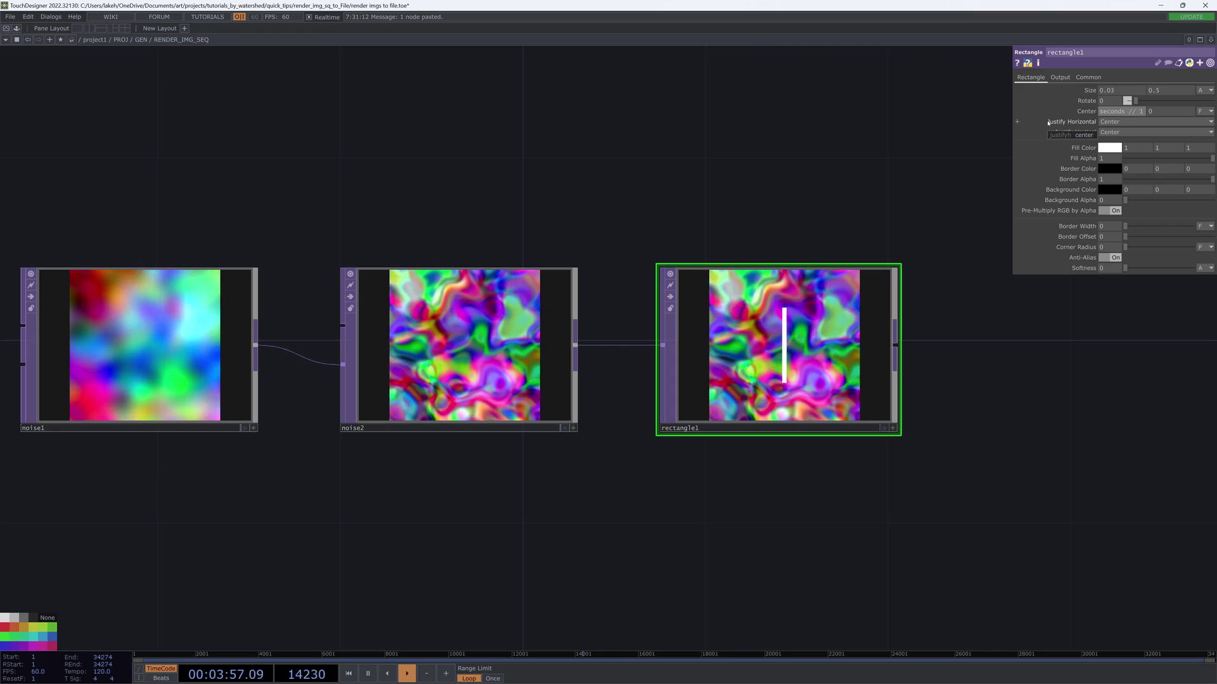
pyautogui.press('Tab')
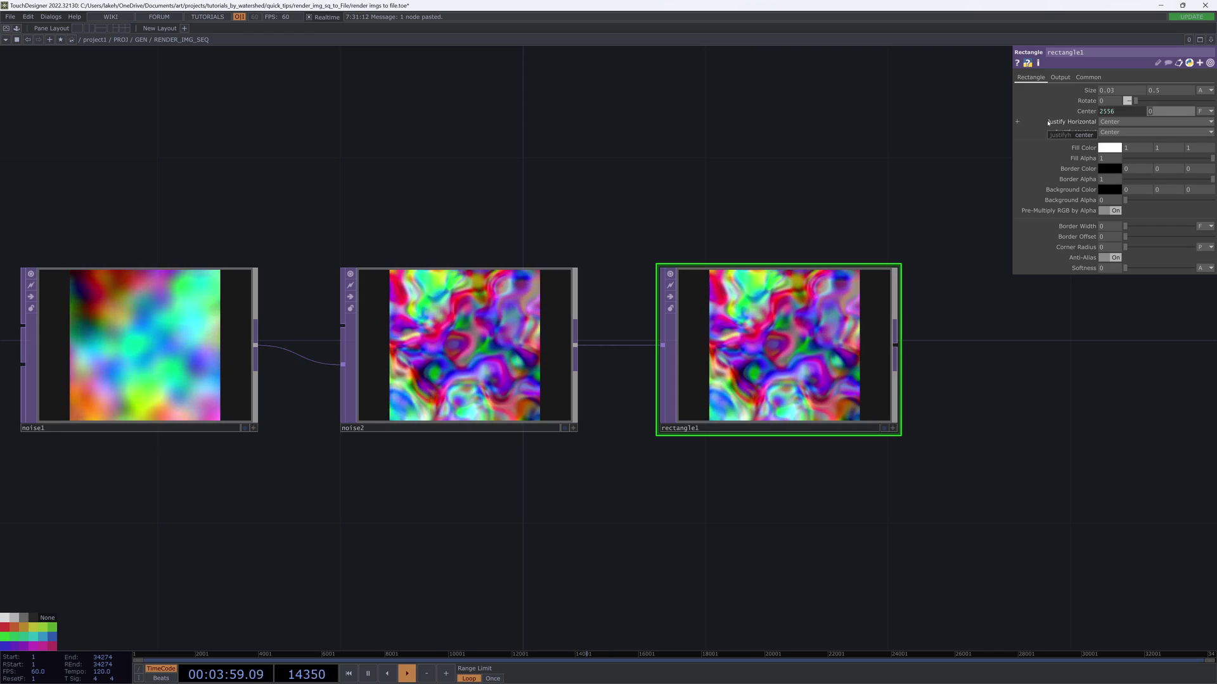
pyautogui.hotkey('shift', 'Tab')
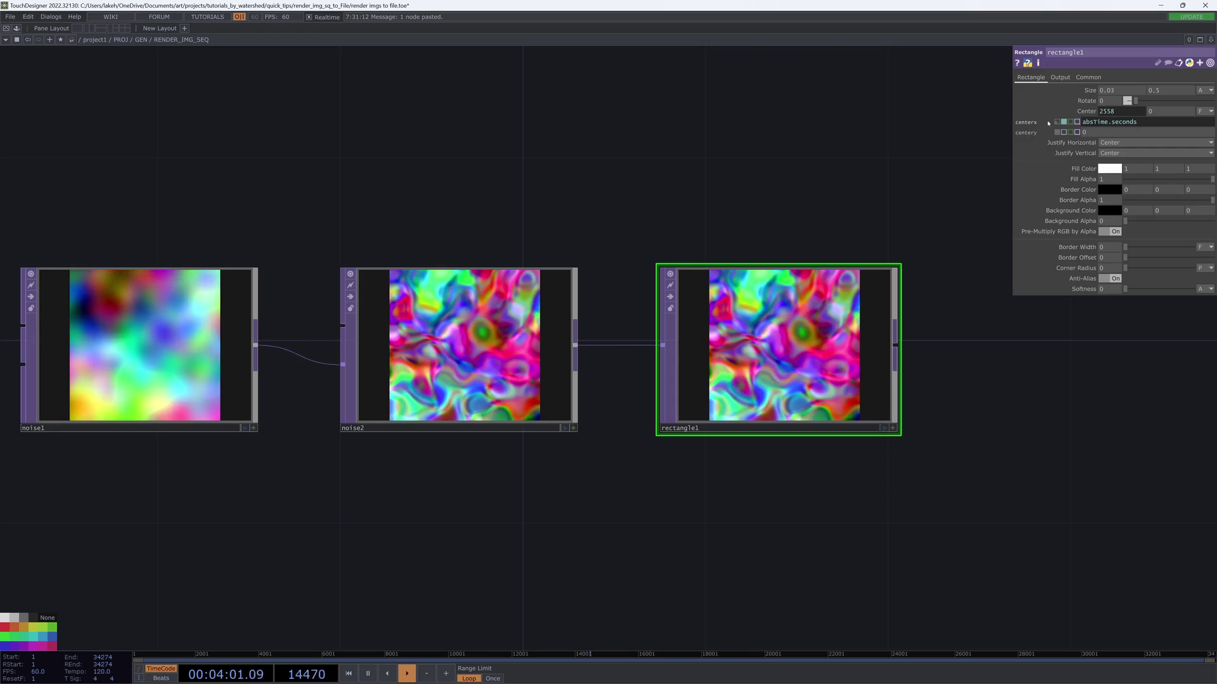
pyautogui.write('1')
pyautogui.press('Tab')
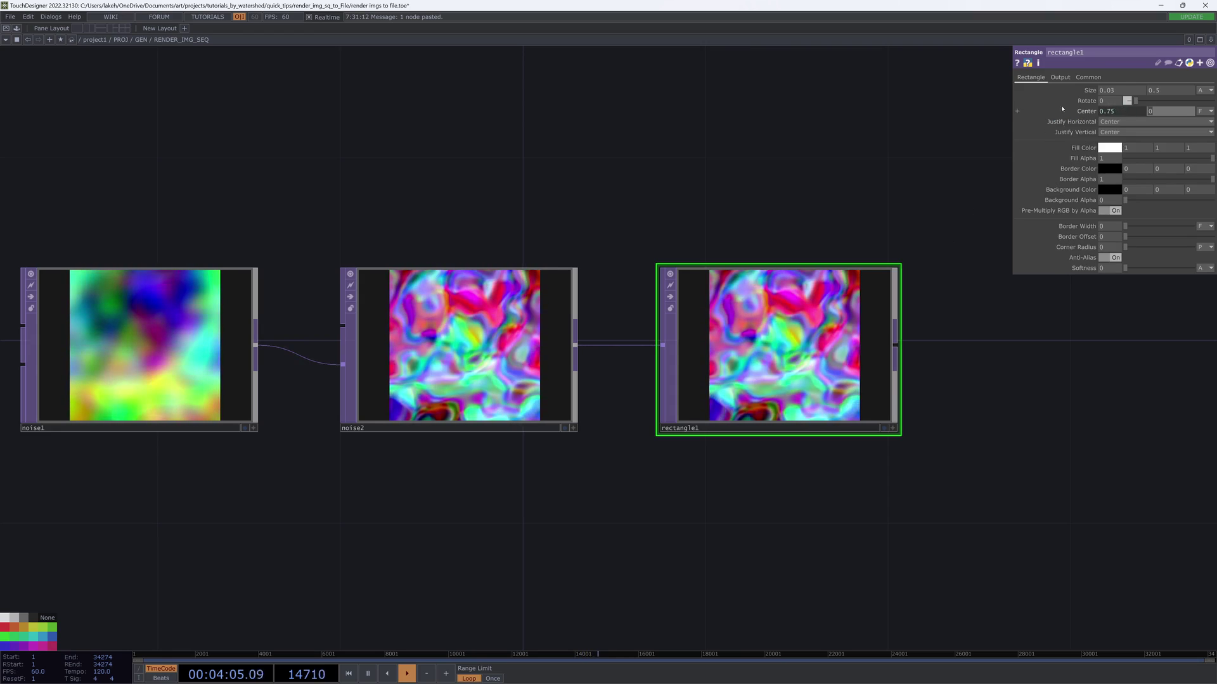
# Step: Change the rectangle's horizontal Center expression to absTime.seconds*.5 % 1 - .5
pyautogui.click(1079, 111)
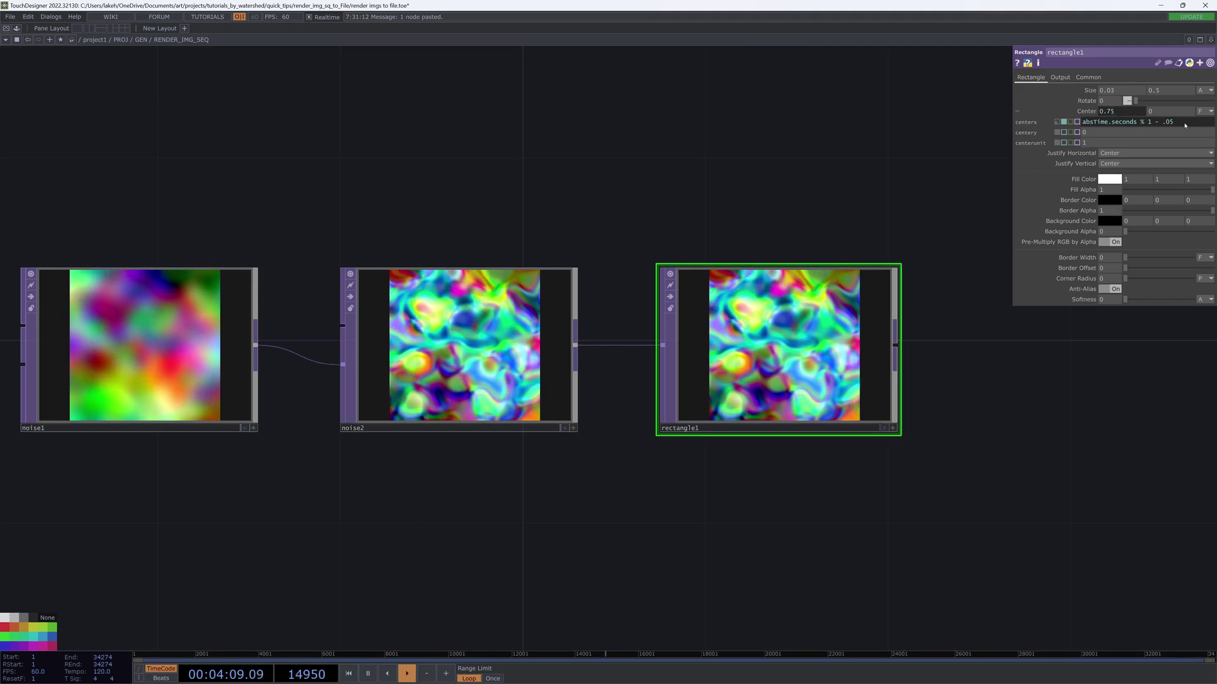
pyautogui.press('BackSpace')
pyautogui.press('BackSpace')
pyautogui.write('5')
pyautogui.press('Return')
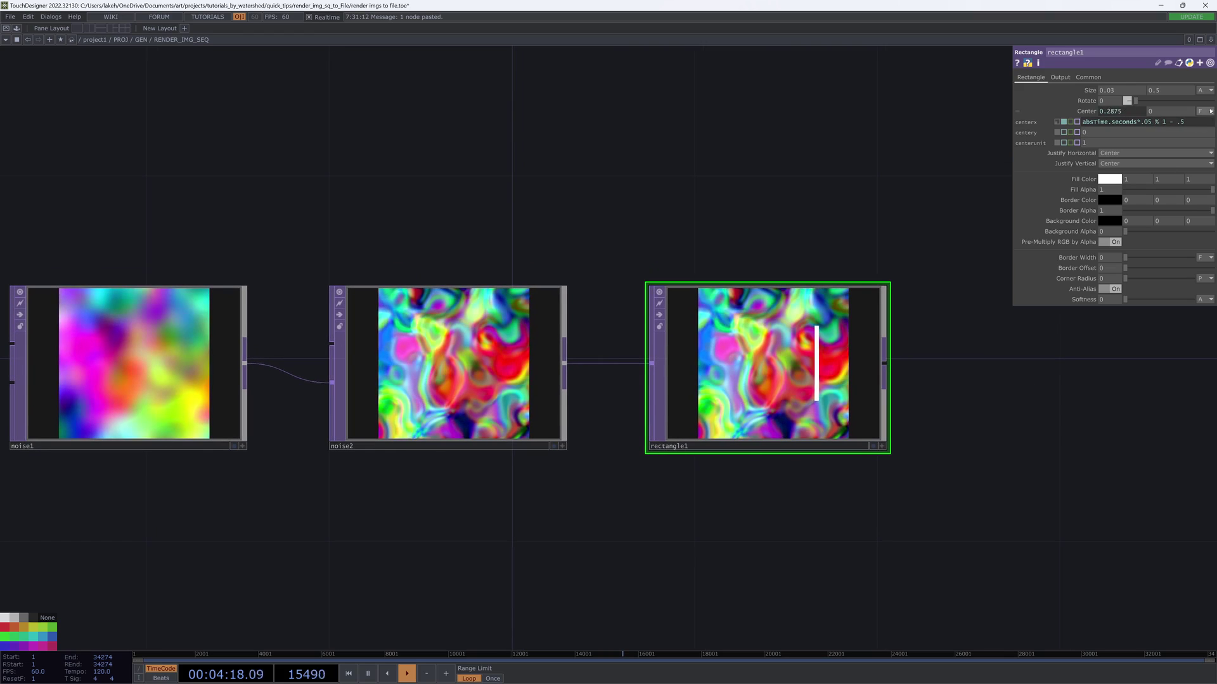
pyautogui.click(1147, 121)
pyautogui.press('BackSpace')
pyautogui.press('Return')
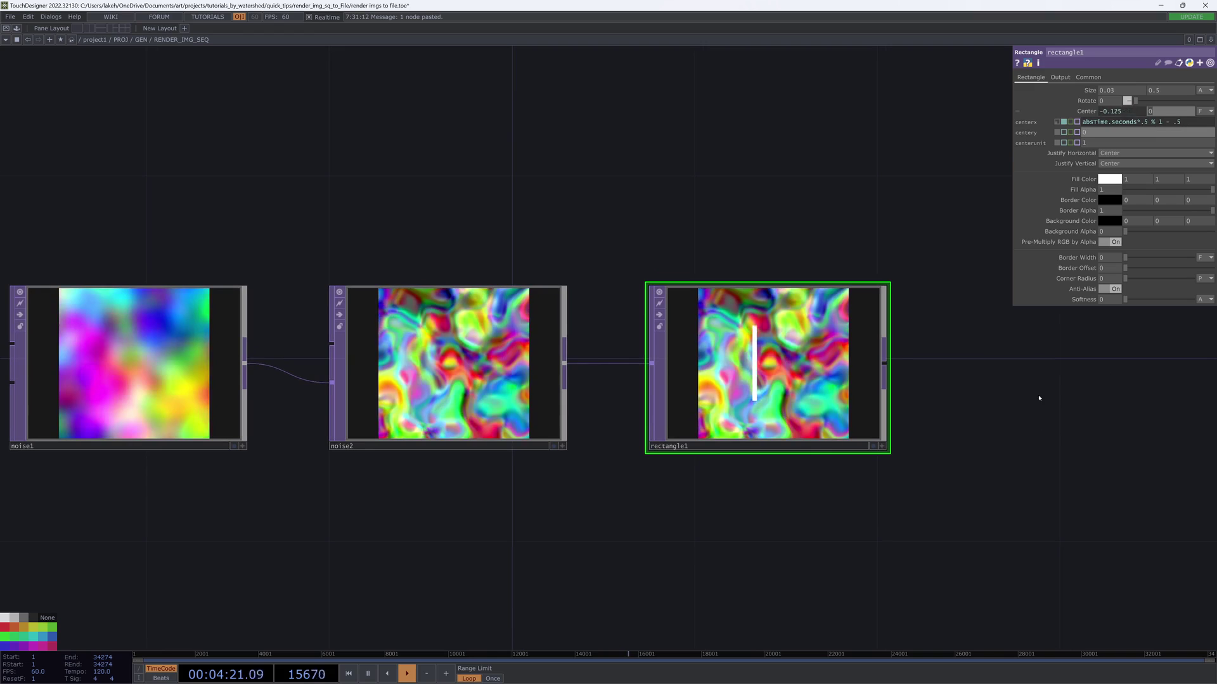
# Step: Add a Movie File Out TOP connected to the output of rectangle1
pyautogui.moveTo(937, 379); pyautogui.dragTo(885, 359)
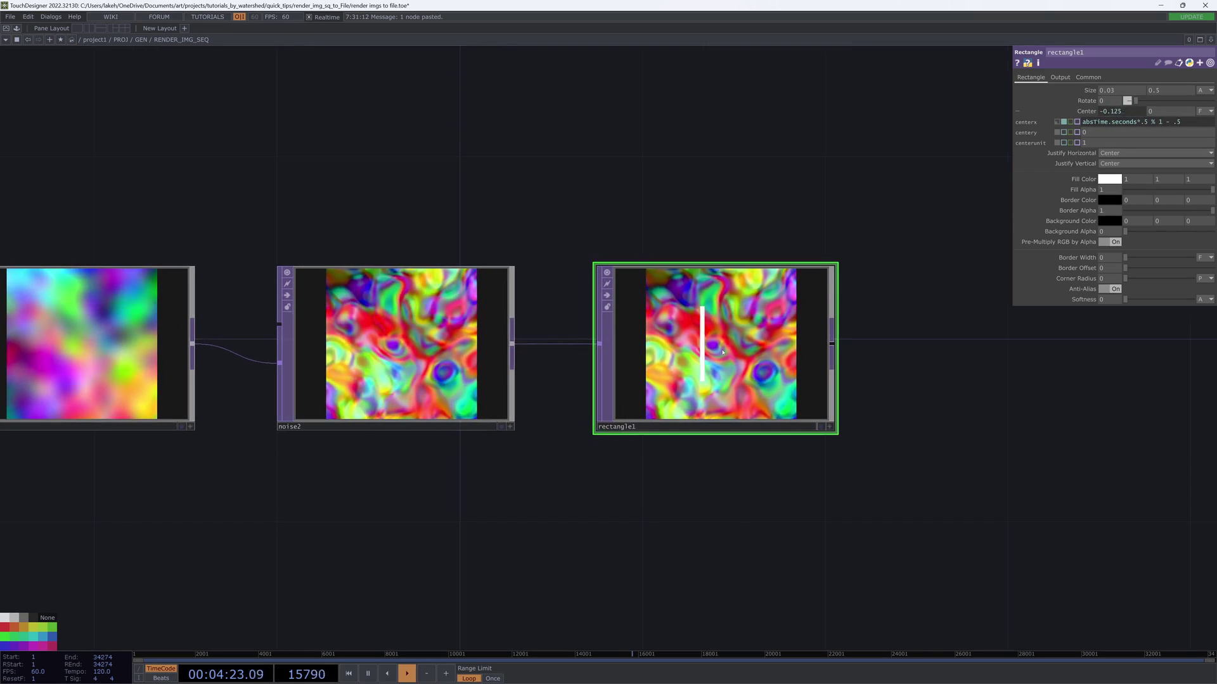
pyautogui.scroll(5, 751, 354)
pyautogui.scroll(-7, 753, 336)
pyautogui.moveTo(823, 386); pyautogui.dragTo(741, 421)
pyautogui.moveTo(777, 375); pyautogui.dragTo(872, 373)
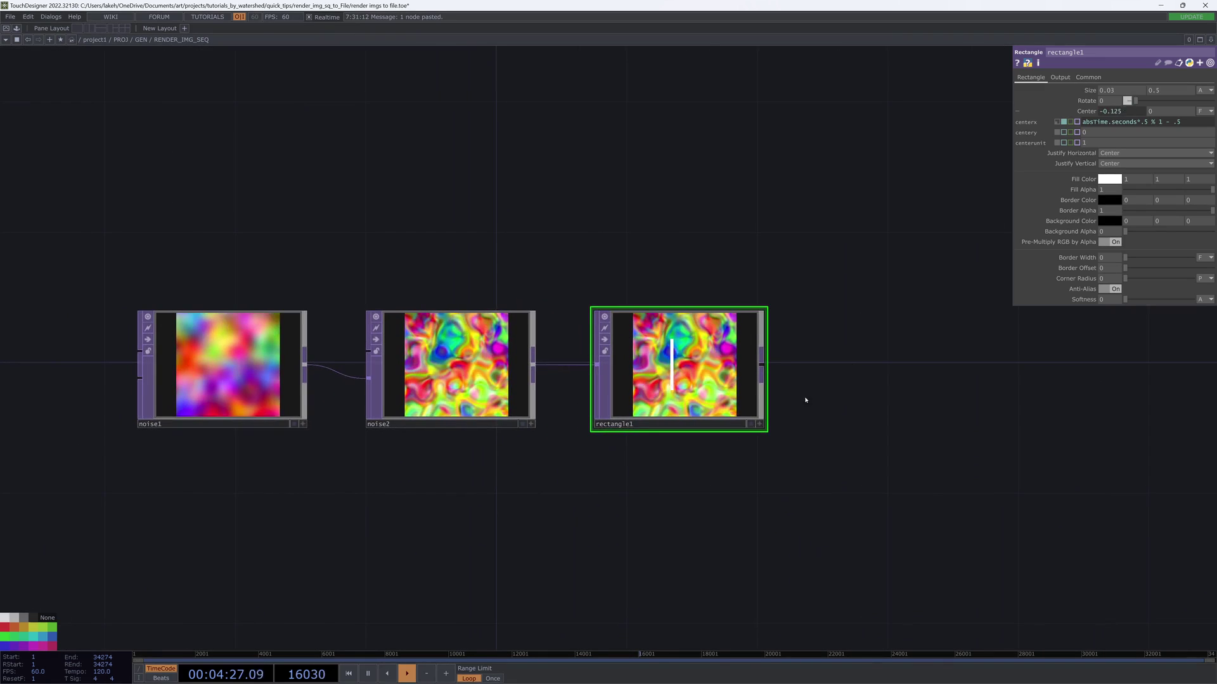
pyautogui.moveTo(882, 456); pyautogui.dragTo(815, 452)
pyautogui.scroll(-3, 823, 442)
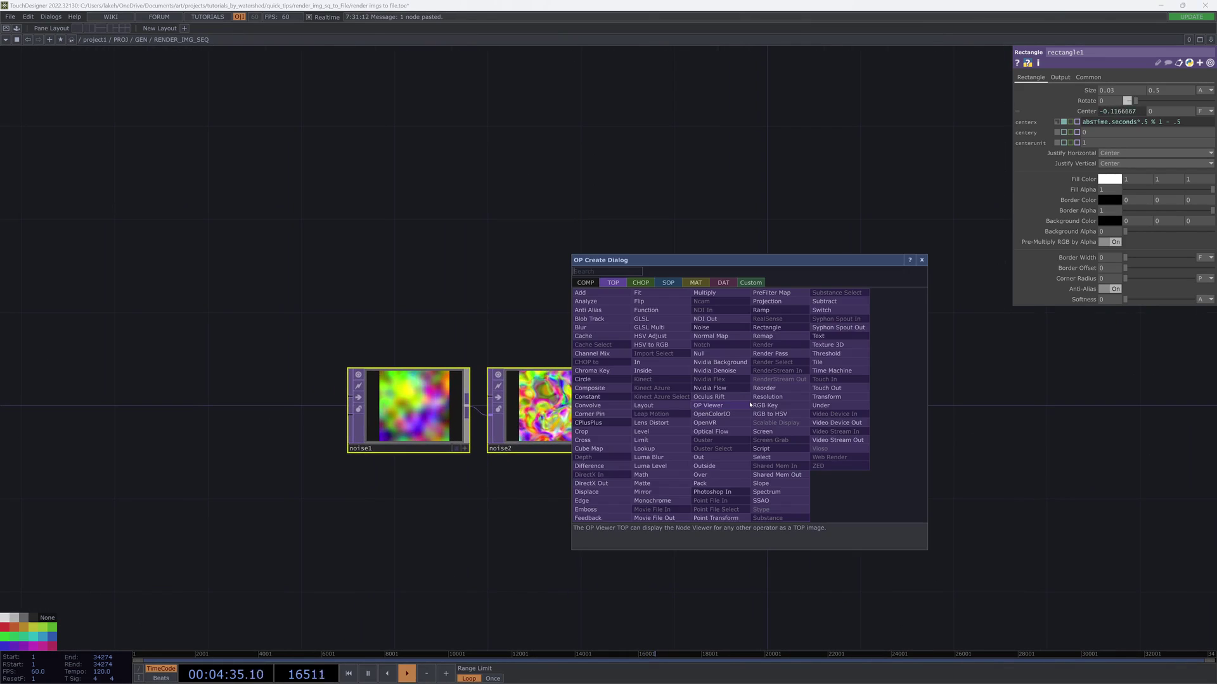
pyautogui.click(654, 517)
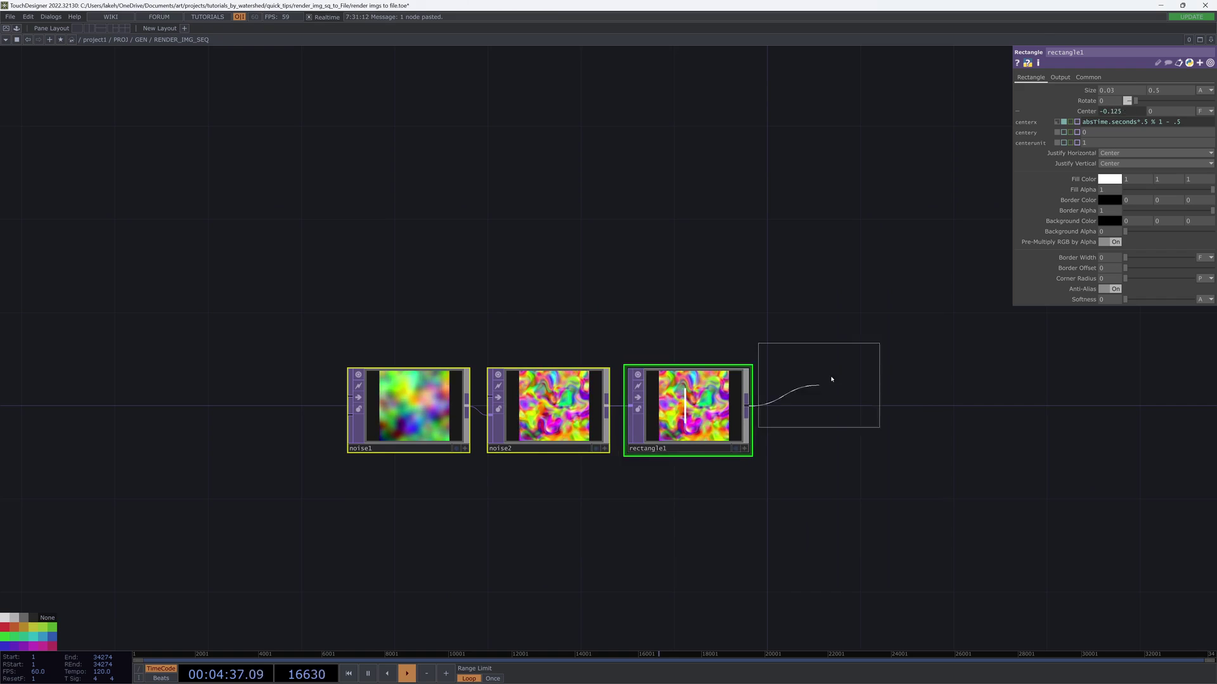
pyautogui.click(850, 409)
pyautogui.moveTo(849, 409); pyautogui.dragTo(849, 432)
# Step: Switch the Movie File Out's type to Image Sequence, Image and back to Movie, and view its video codec options
pyautogui.click(1126, 90)
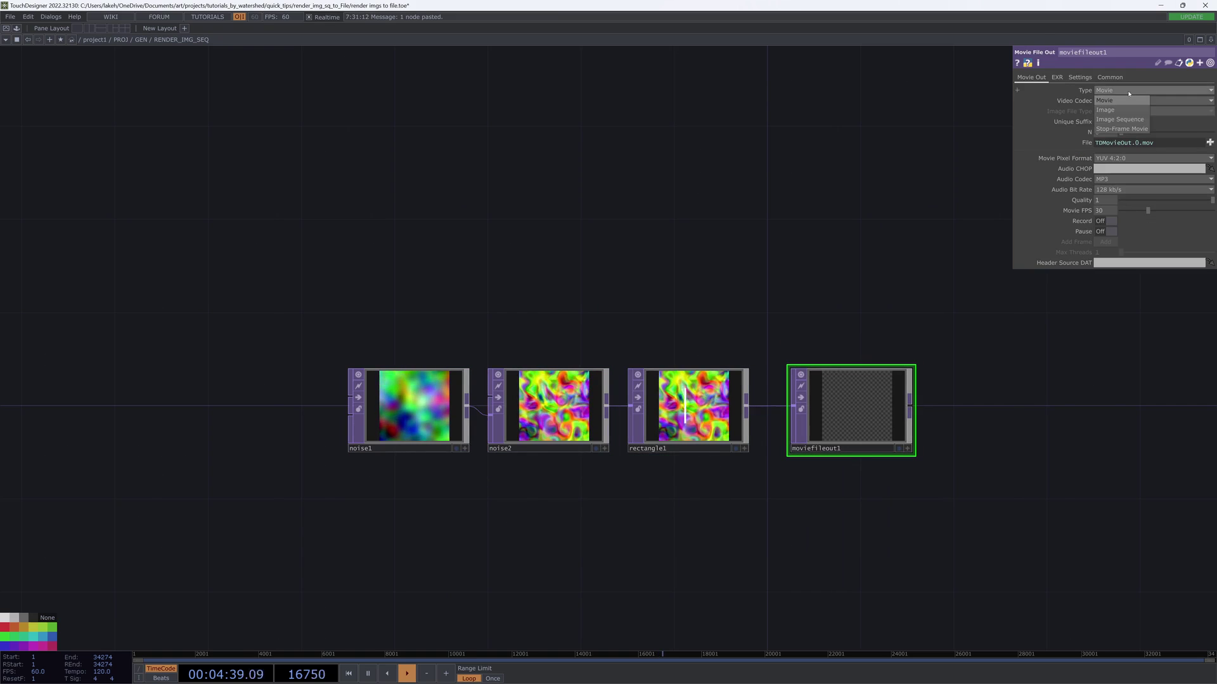
pyautogui.click(1119, 119)
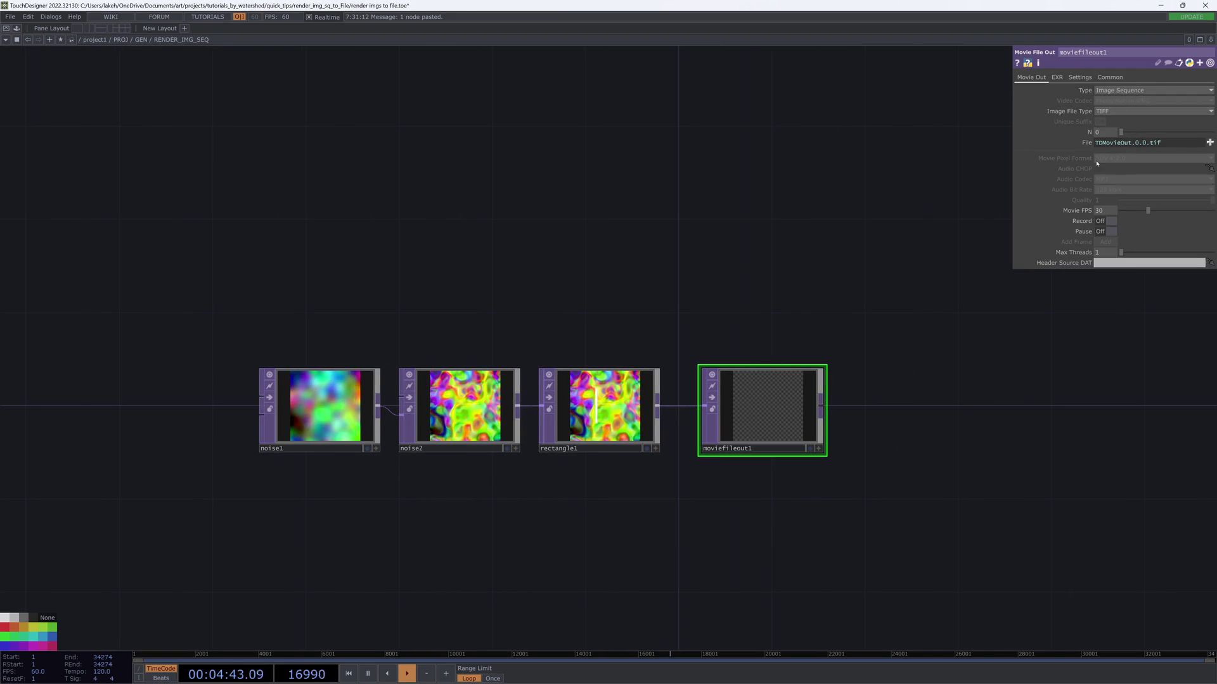
pyautogui.click(1125, 90)
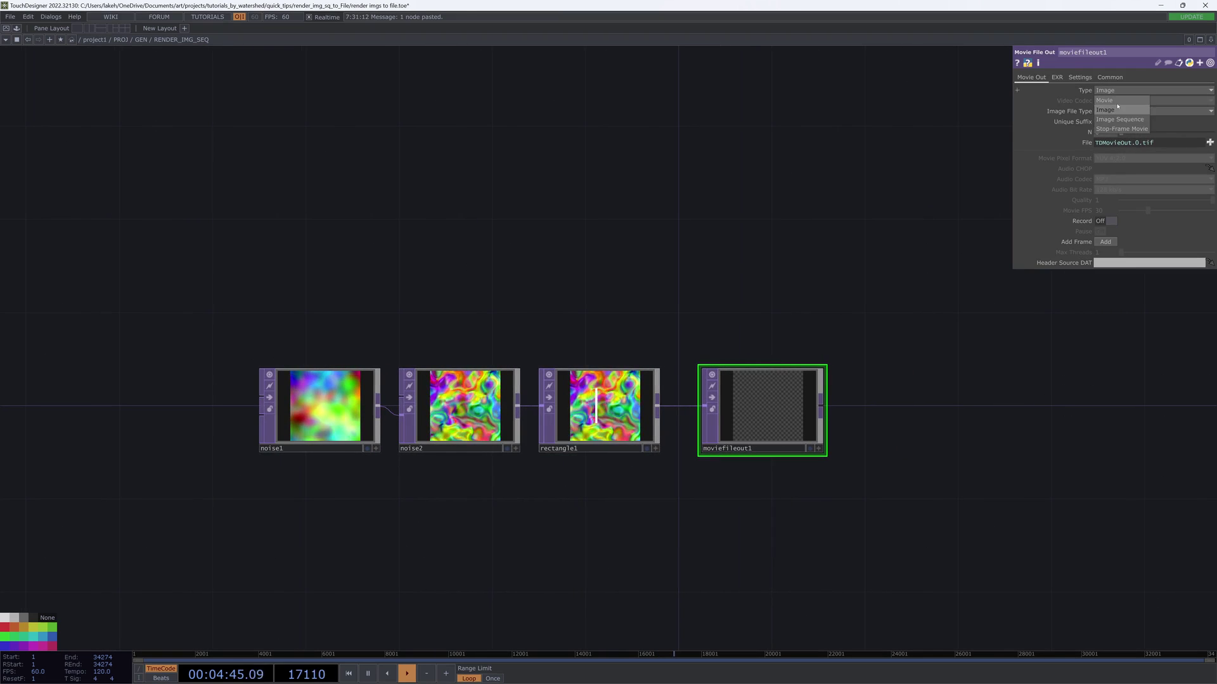
pyautogui.click(1103, 100)
pyautogui.moveTo(890, 360); pyautogui.dragTo(1043, 332)
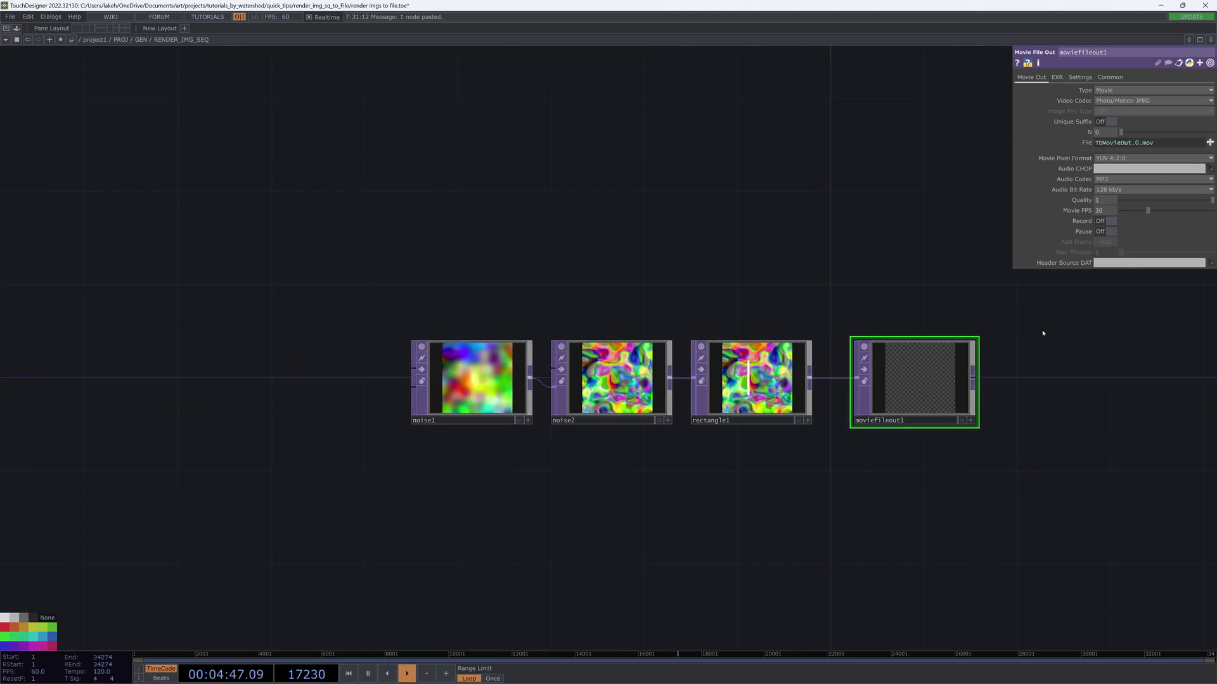
pyautogui.scroll(3, 1039, 334)
pyautogui.click(1135, 103)
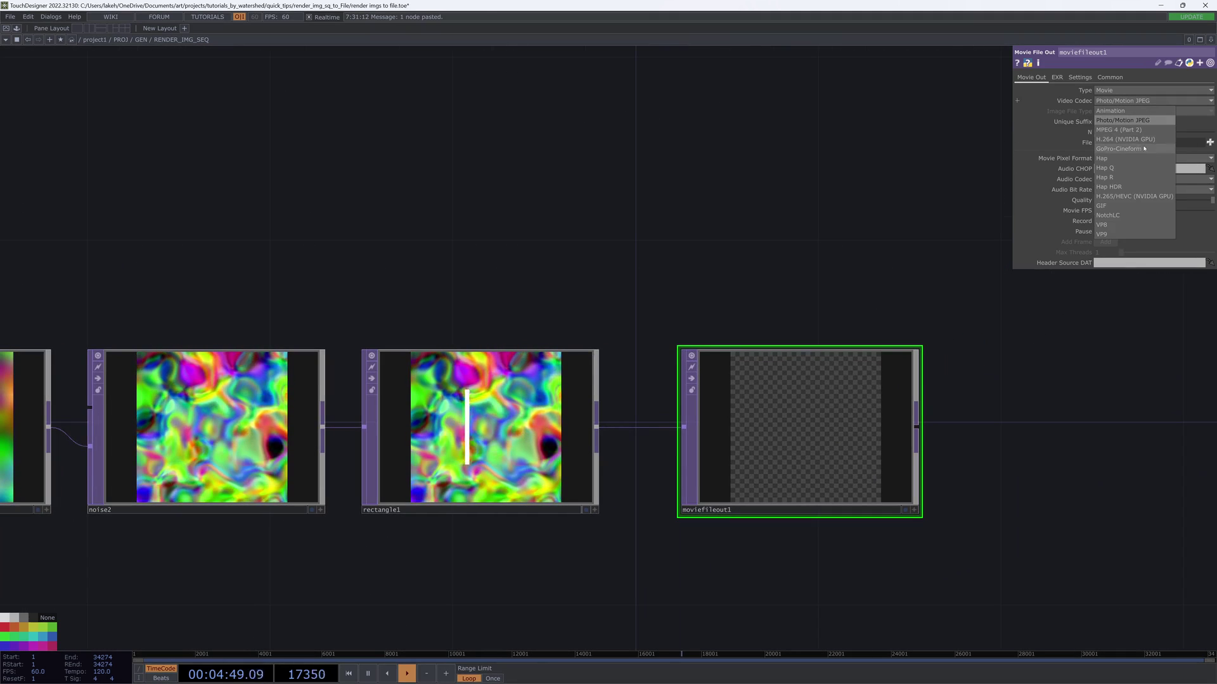
# Step: Set the Movie File Out's type to Image Sequence and its image file type to JPEG
pyautogui.click(1119, 91)
pyautogui.click(1120, 91)
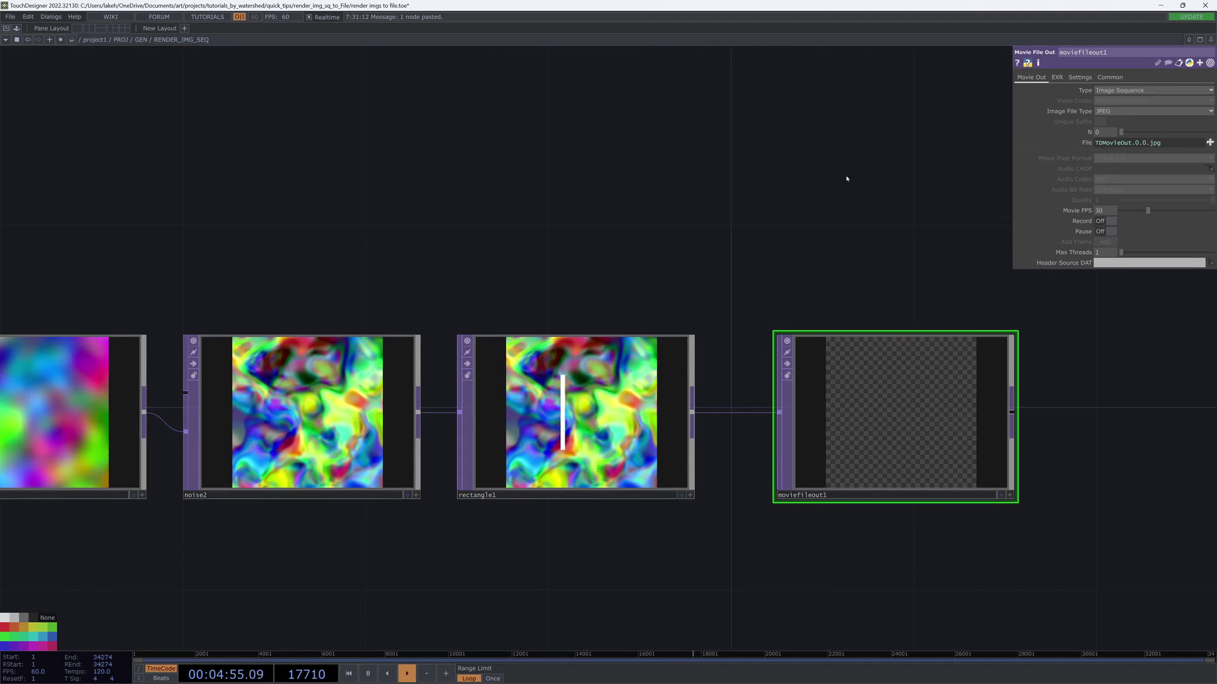
pyautogui.moveTo(847, 180); pyautogui.dragTo(928, 404)
pyautogui.press('h')
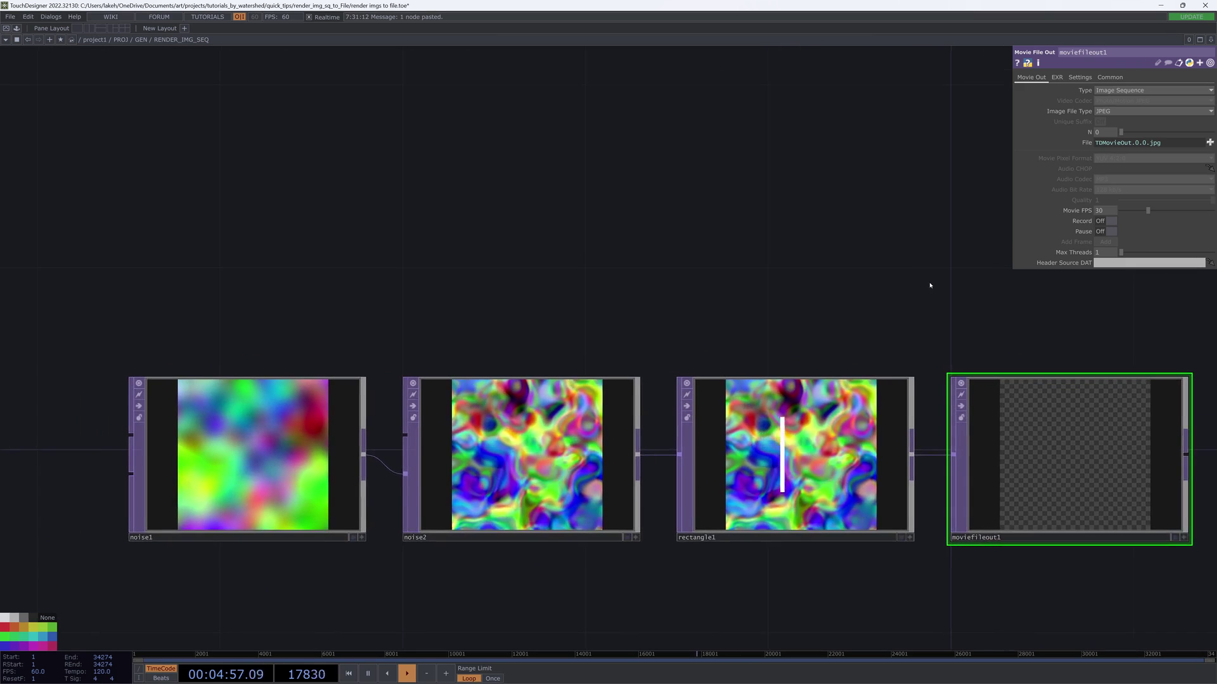
# Step: Examine the image file types available for the Movie File Out's image sequence
pyautogui.click(1117, 112)
pyautogui.click(1108, 128)
pyautogui.click(1109, 113)
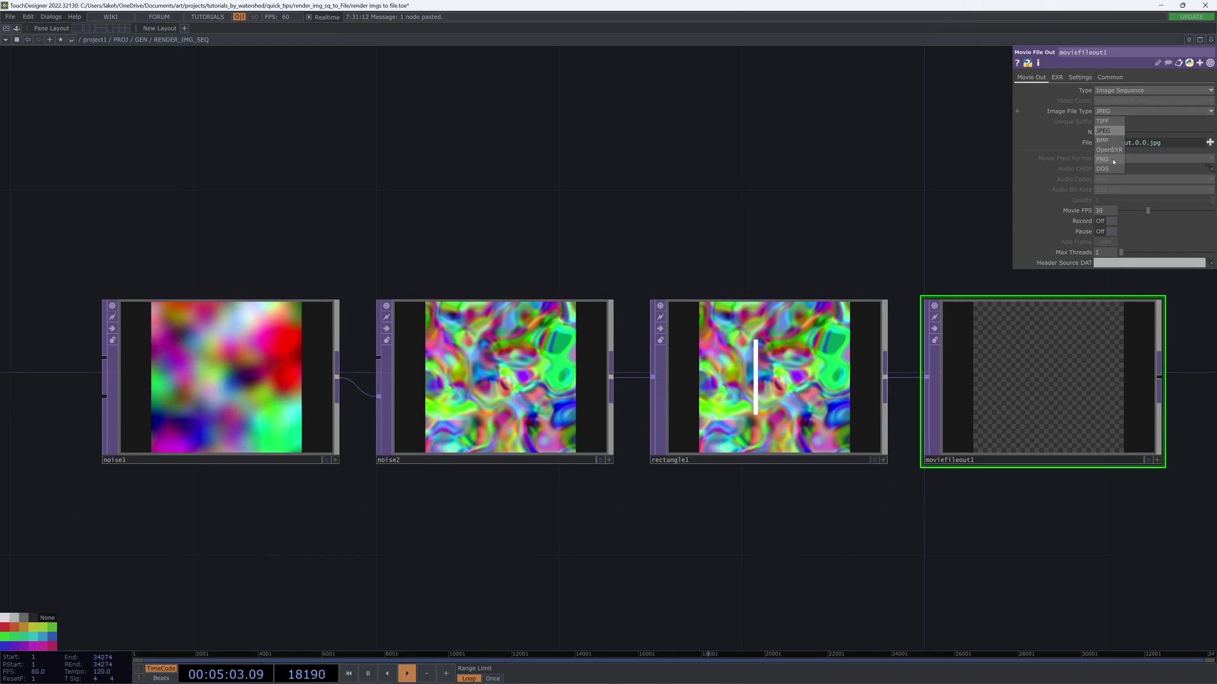
pyautogui.click(811, 205)
pyautogui.moveTo(815, 199); pyautogui.dragTo(736, 255)
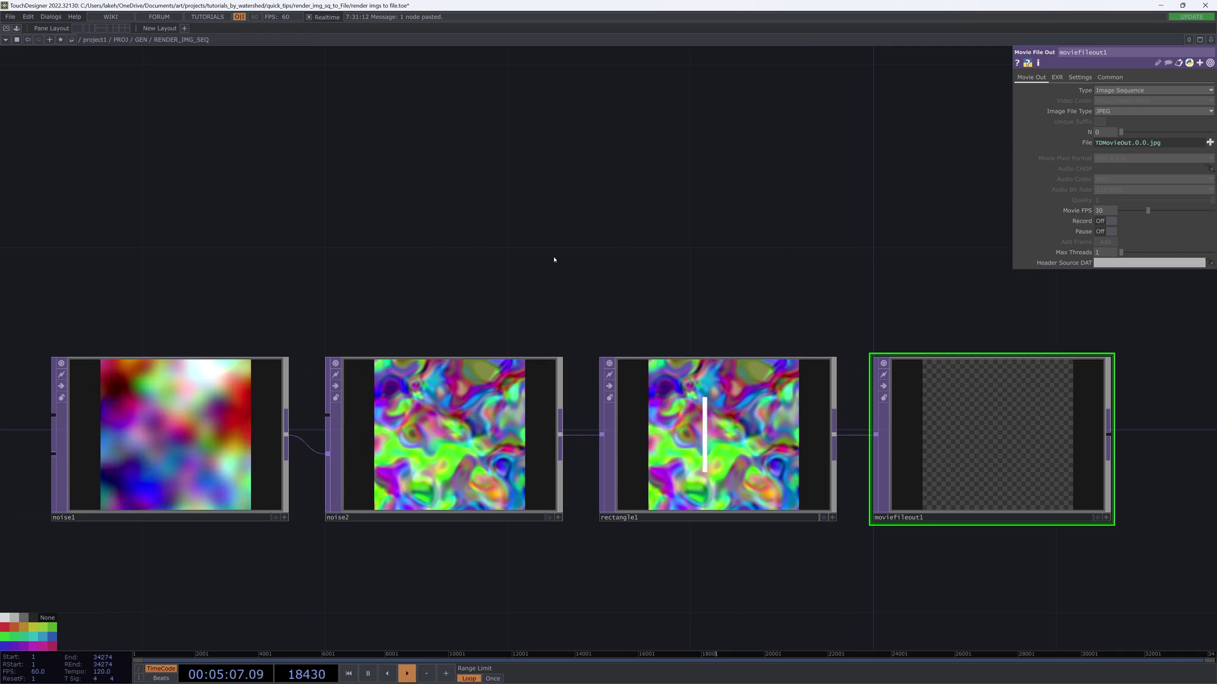
# Step: Open the Component Editor for the parent component RENDER_IMG_SEQ, and reposition and shrink its window over the network
pyautogui.rightClick(654, 256)
pyautogui.click(653, 254)
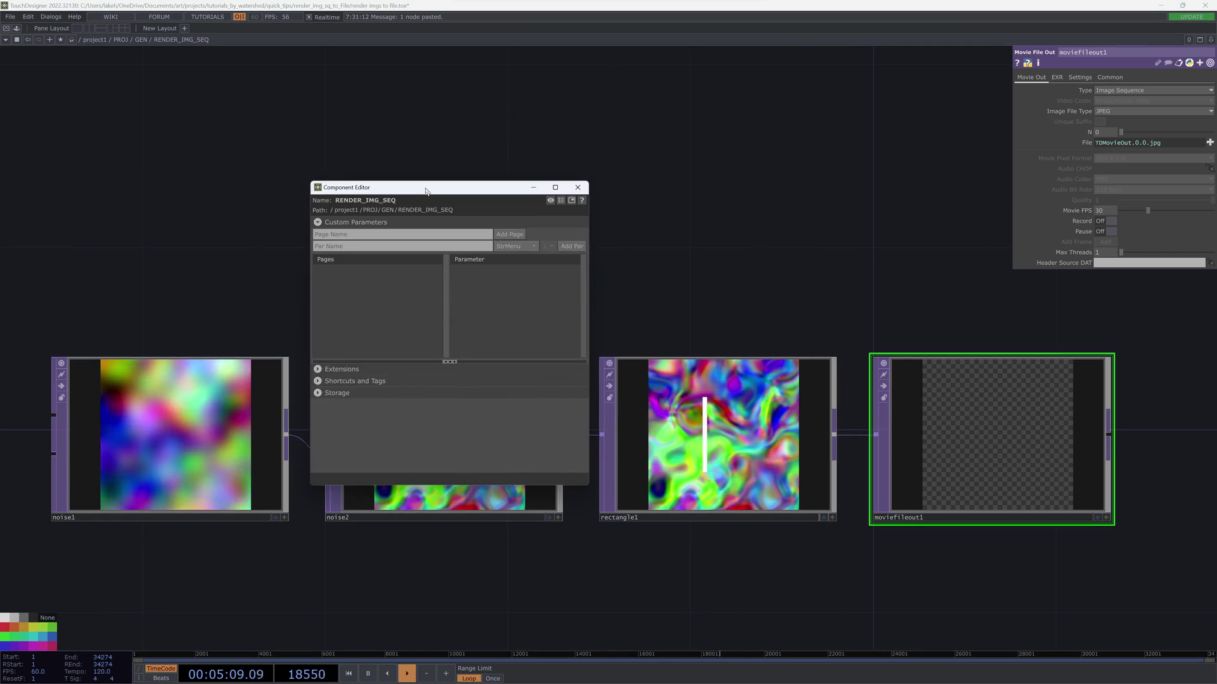
pyautogui.moveTo(650, 261); pyautogui.dragTo(590, 256)
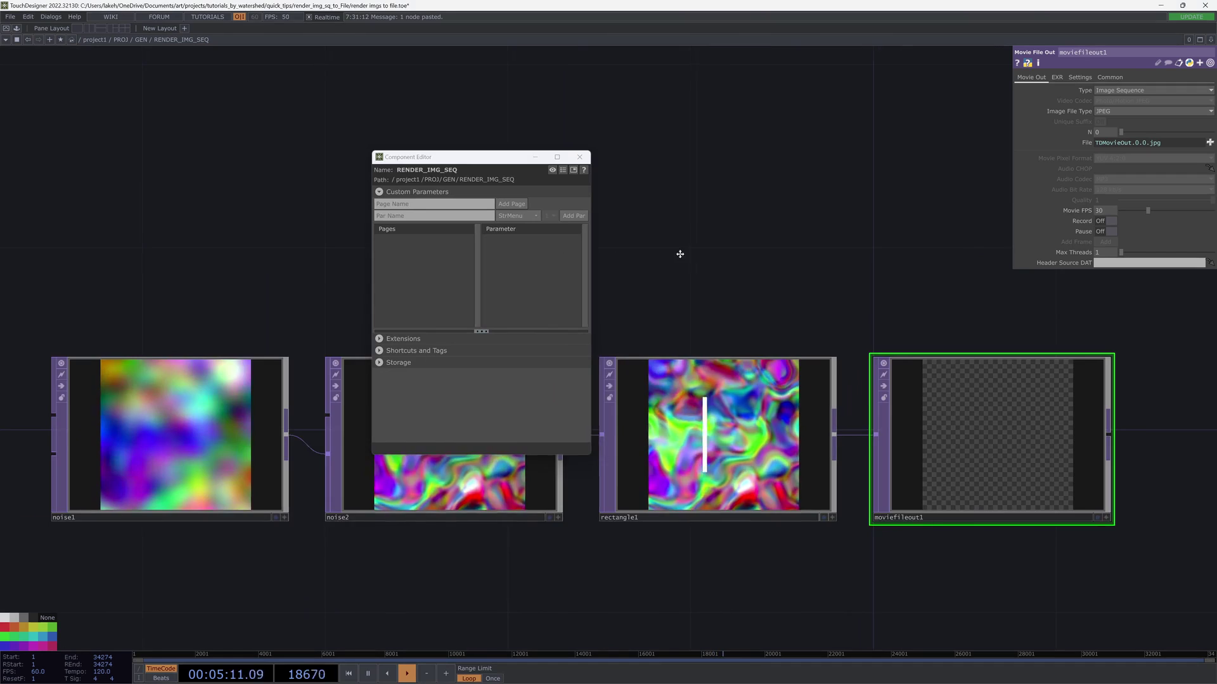
# Step: Move noise1, noise2 and rectangle1 together away from moviefileout1 to make room between rectangle1 and moviefileout1
pyautogui.moveTo(586, 303); pyautogui.dragTo(789, 311)
pyautogui.scroll(-3, 806, 309)
pyautogui.moveTo(779, 576); pyautogui.dragTo(751, 612)
pyautogui.moveTo(549, 558); pyautogui.dragTo(830, 464, button='right')
pyautogui.moveTo(829, 463); pyautogui.dragTo(601, 530)
pyautogui.moveTo(779, 490); pyautogui.dragTo(777, 487)
# Step: Insert an In TOP on the wire between rectangle1 and moviefileout1 and name it tex_in
pyautogui.rightClick(779, 505)
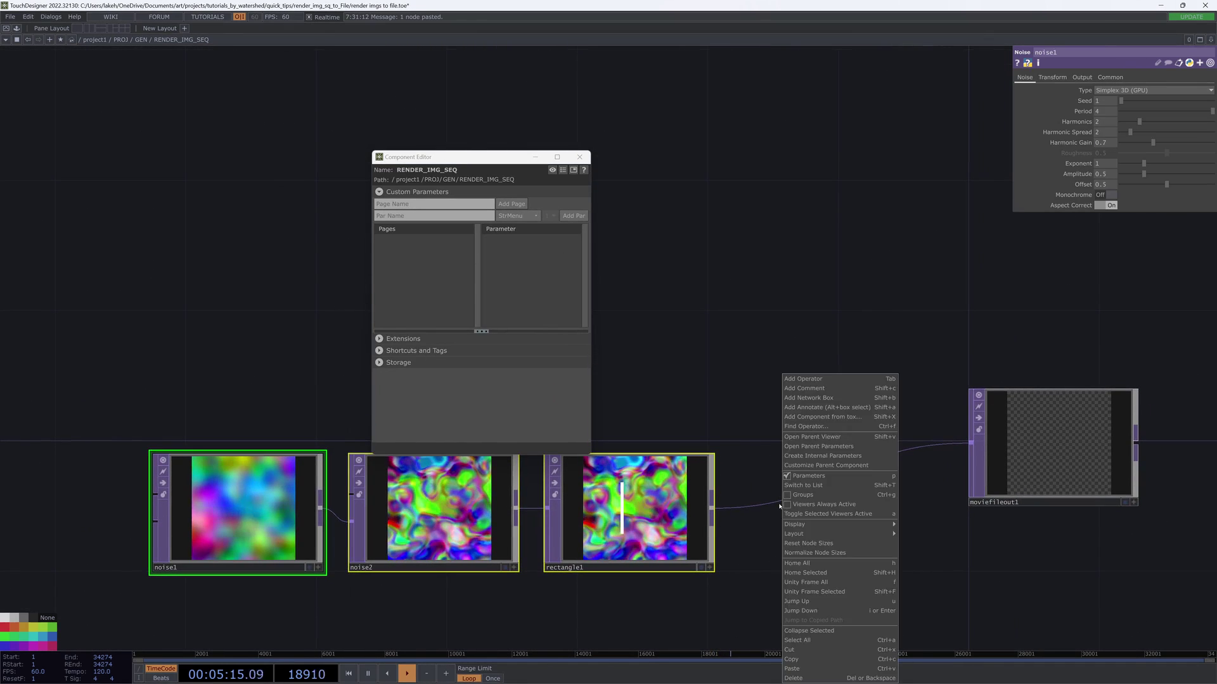
pyautogui.click(775, 504)
pyautogui.click(695, 451)
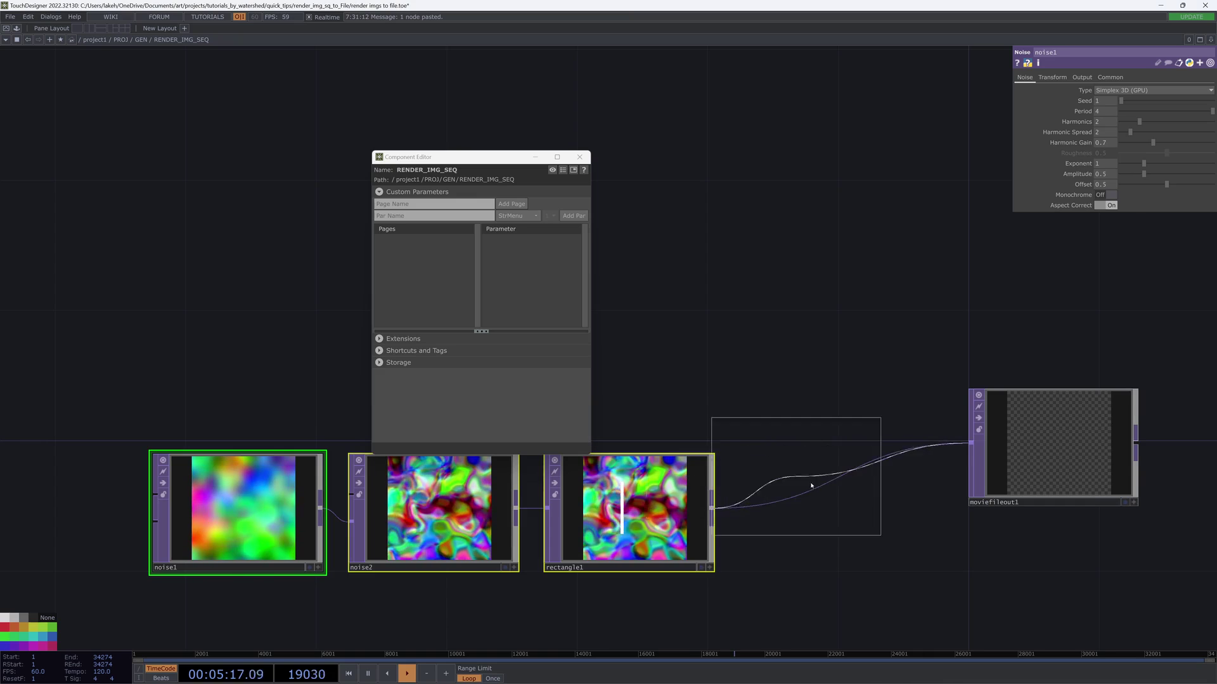
pyautogui.click(823, 513)
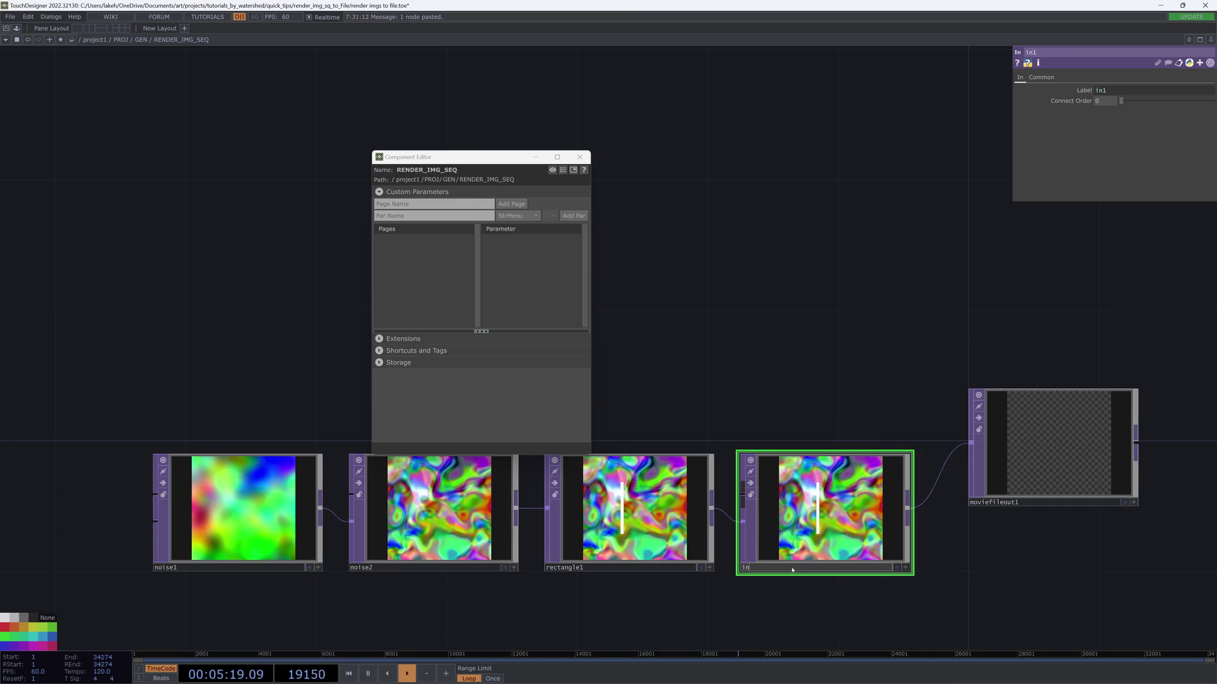
pyautogui.moveTo(812, 360); pyautogui.dragTo(811, 352)
# Step: Add moviefileout1's Movie FPS as a custom parameter of RENDER_IMG_SEQ in the Component Editor
pyautogui.click(1067, 384)
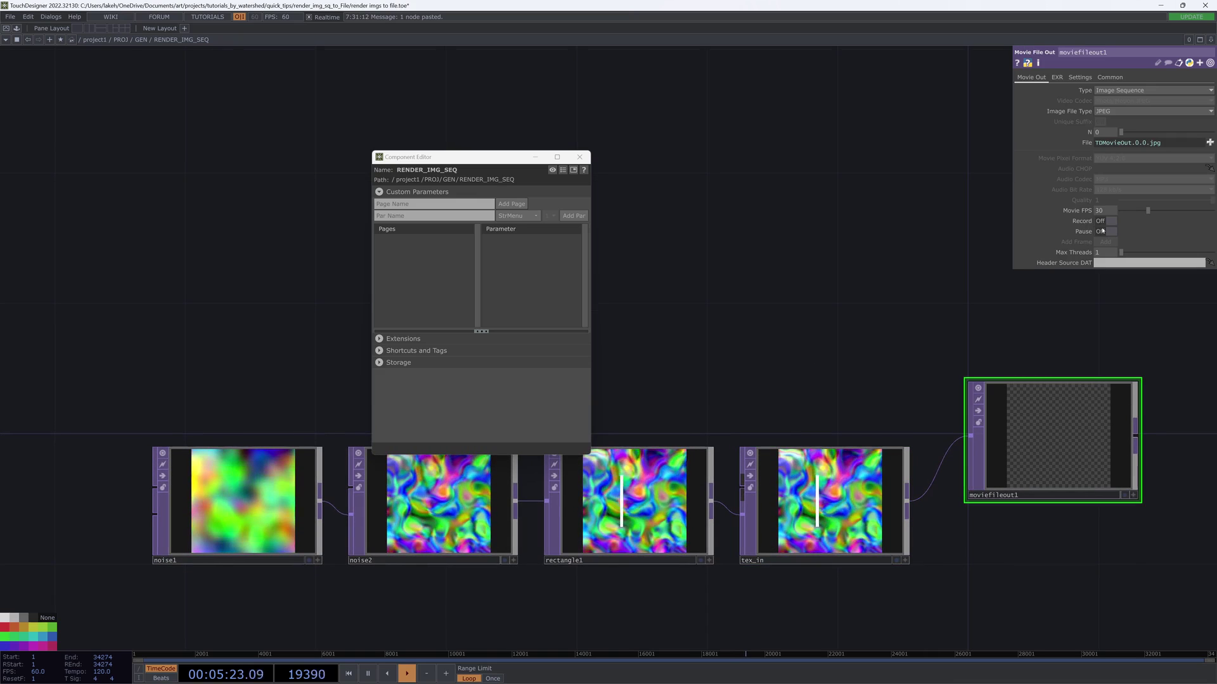
pyautogui.moveTo(868, 241); pyautogui.dragTo(525, 326)
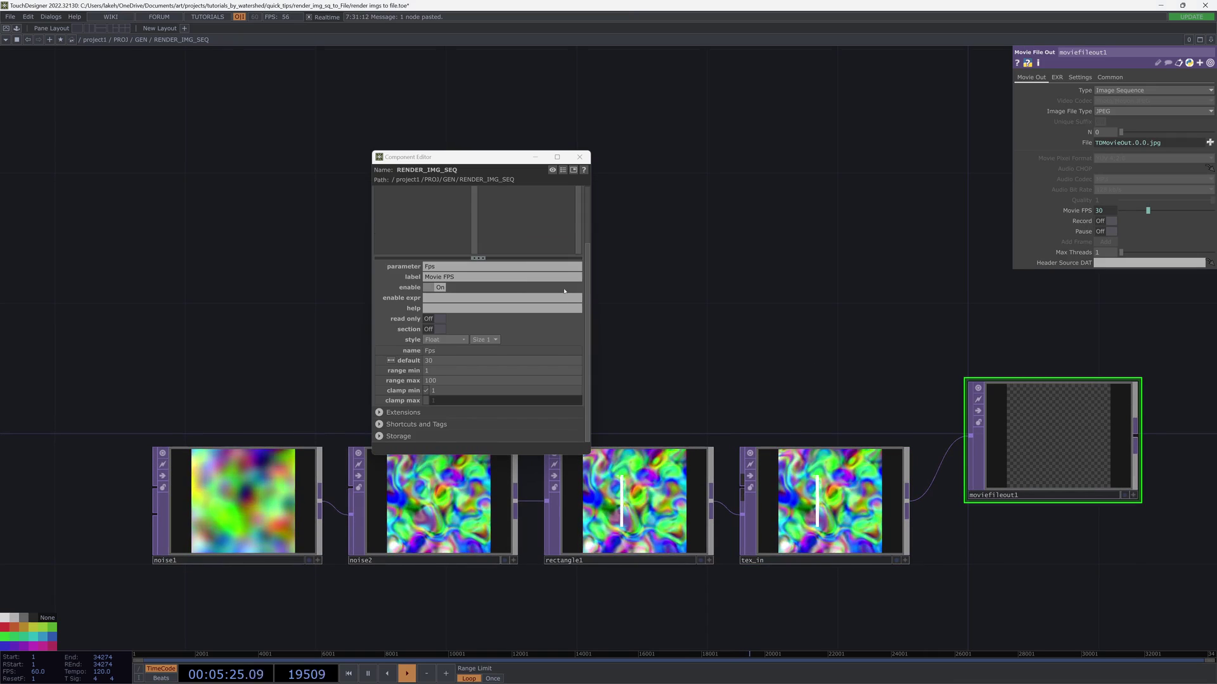
pyautogui.scroll(2, 526, 327)
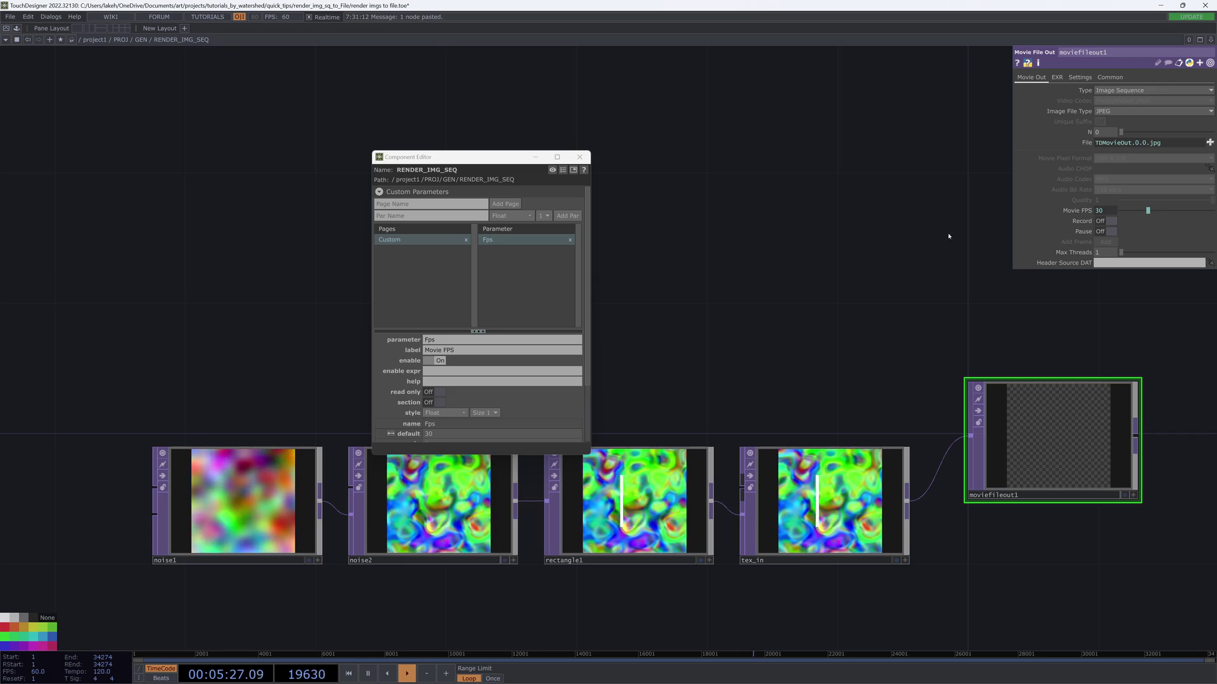
# Step: Add moviefileout1's Record toggle as a custom parameter of RENDER_IMG_SEQ in the Component Editor
pyautogui.moveTo(561, 298); pyautogui.dragTo(538, 280)
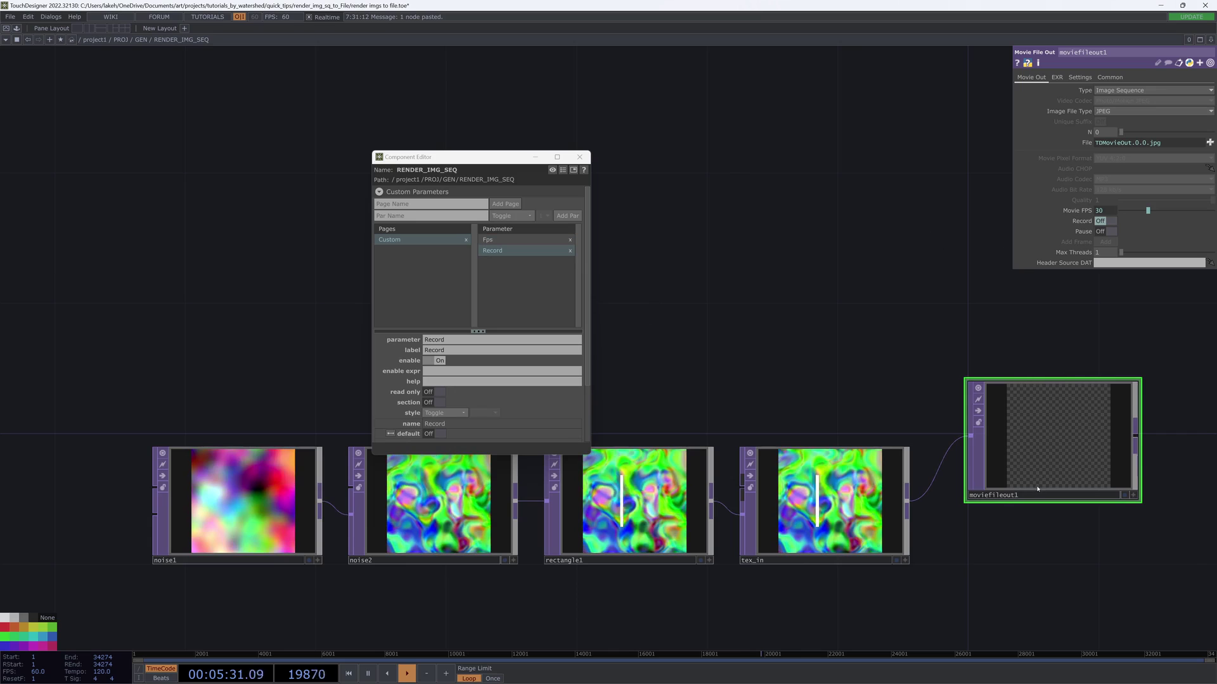
pyautogui.moveTo(1068, 428); pyautogui.dragTo(956, 445)
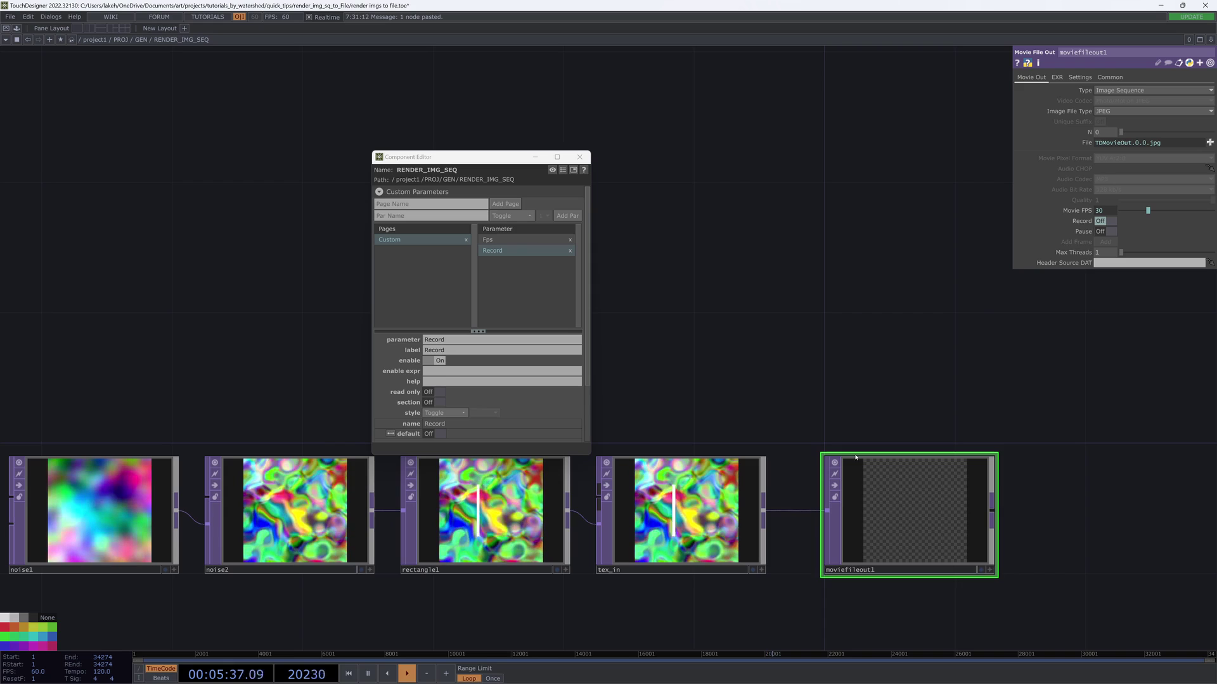
# Step: Add a custom parameter named Folder, of the Folder type, to RENDER_IMG_SEQ's Custom page
pyautogui.click(457, 217)
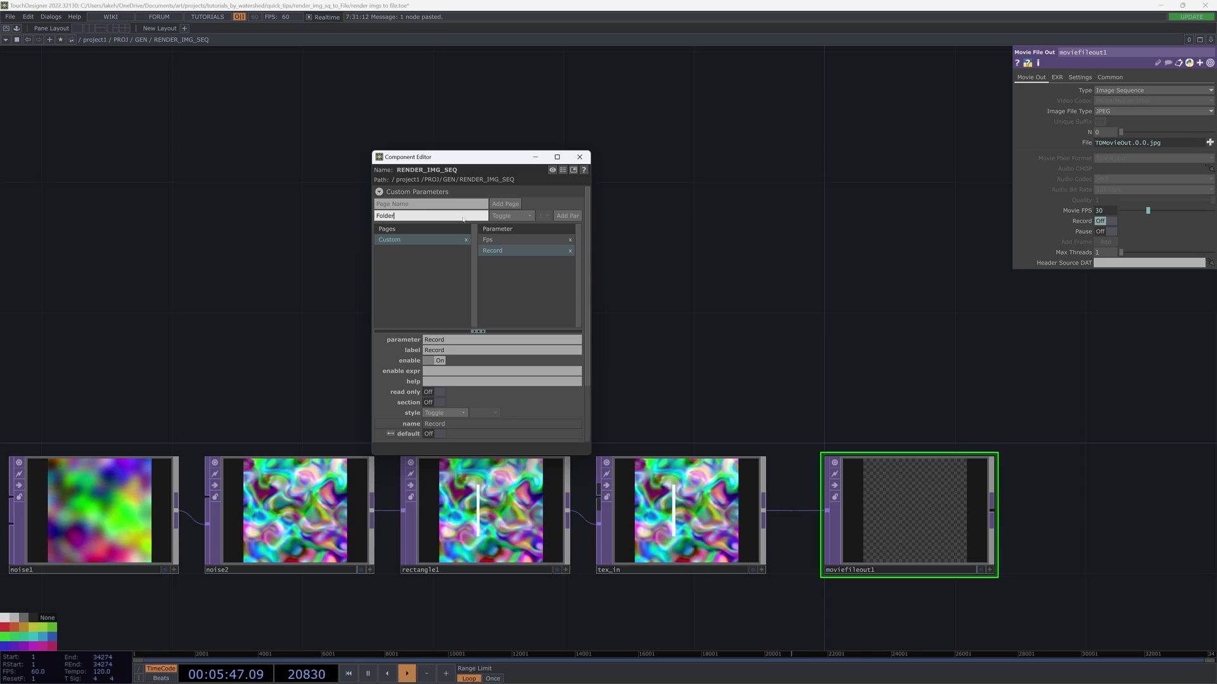
pyautogui.click(514, 218)
pyautogui.click(509, 271)
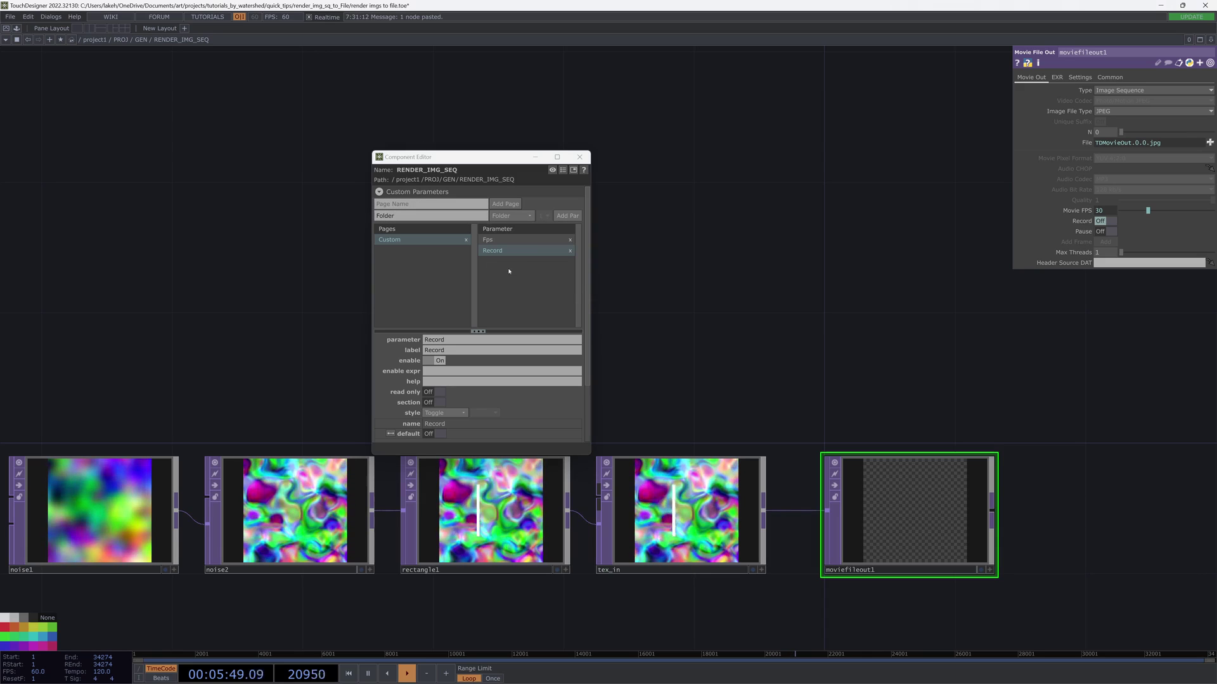
pyautogui.click(567, 216)
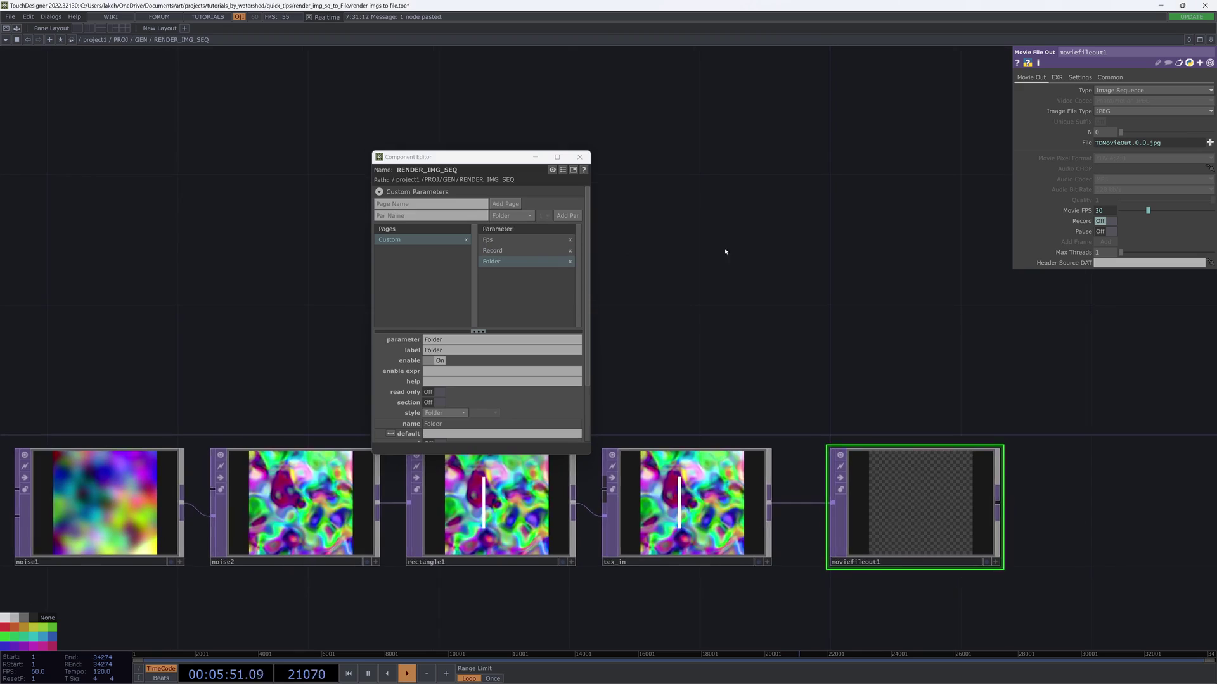
# Step: Set the Folder parameter's default to "." and close the Component Editor
pyautogui.scroll(-2, 520, 222)
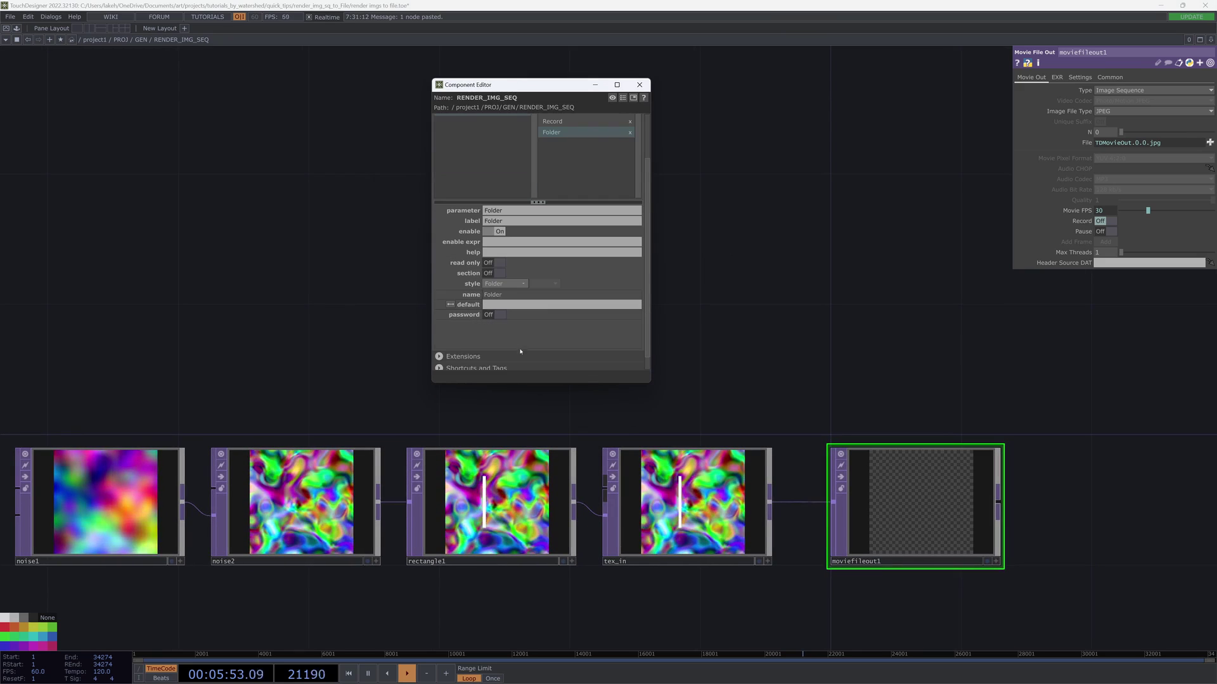
pyautogui.click(499, 305)
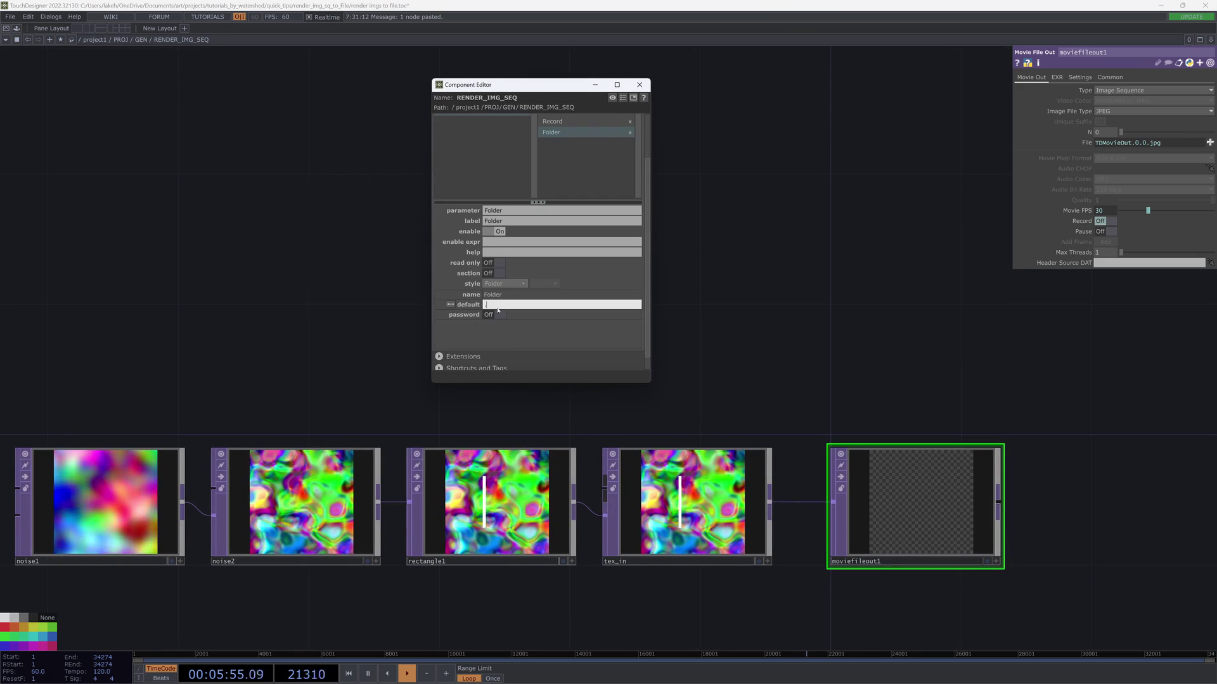
pyautogui.press('Return')
pyautogui.scroll(2, 616, 249)
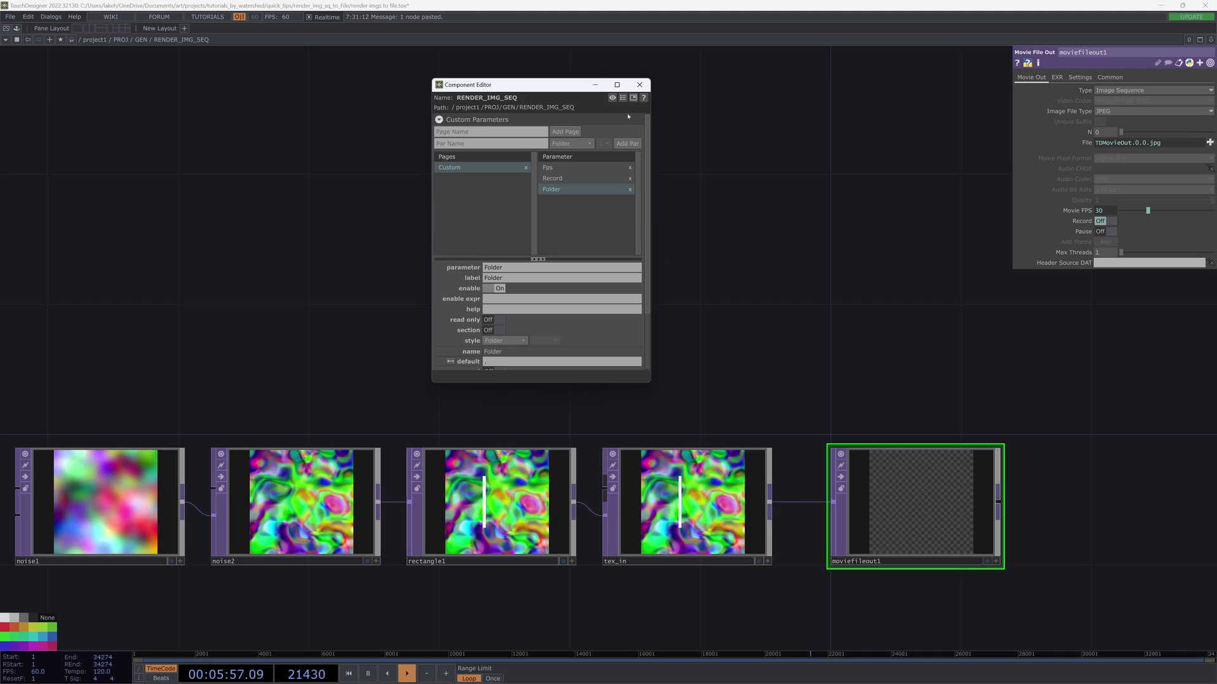
pyautogui.click(639, 84)
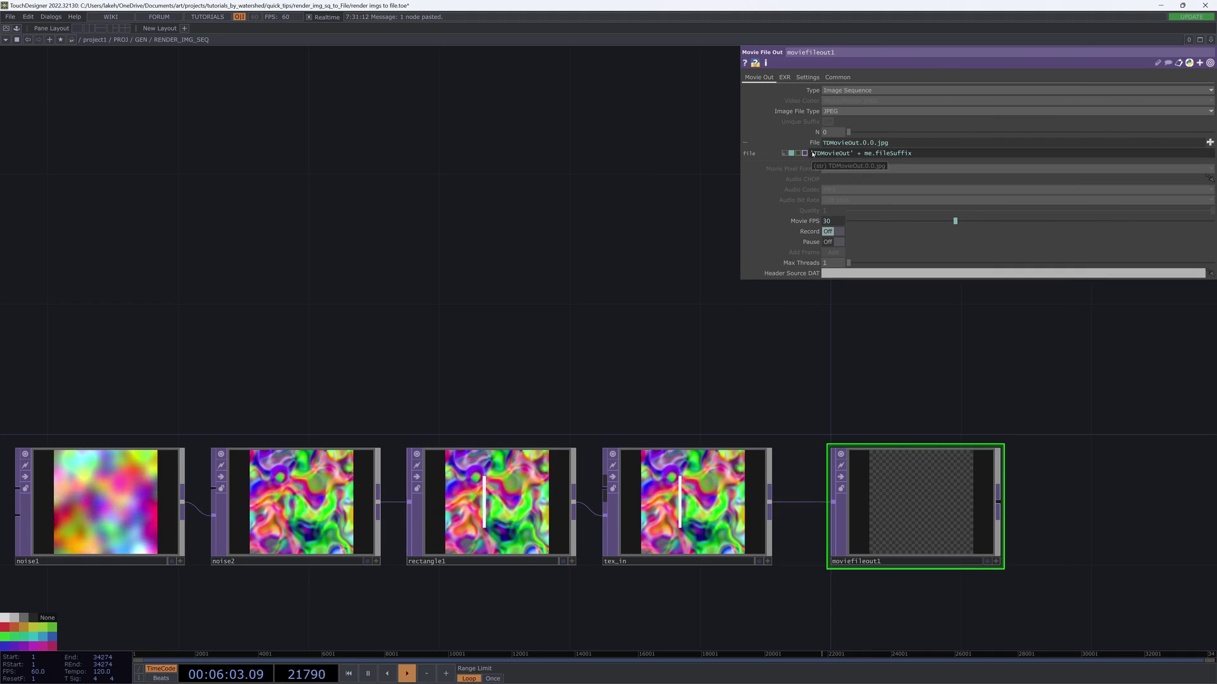
# Step: Set moviefileout1's File expression to parent().par.Folder.eval() + '/TDMovieOut' + me.fileSuffix
pyautogui.write('pa')
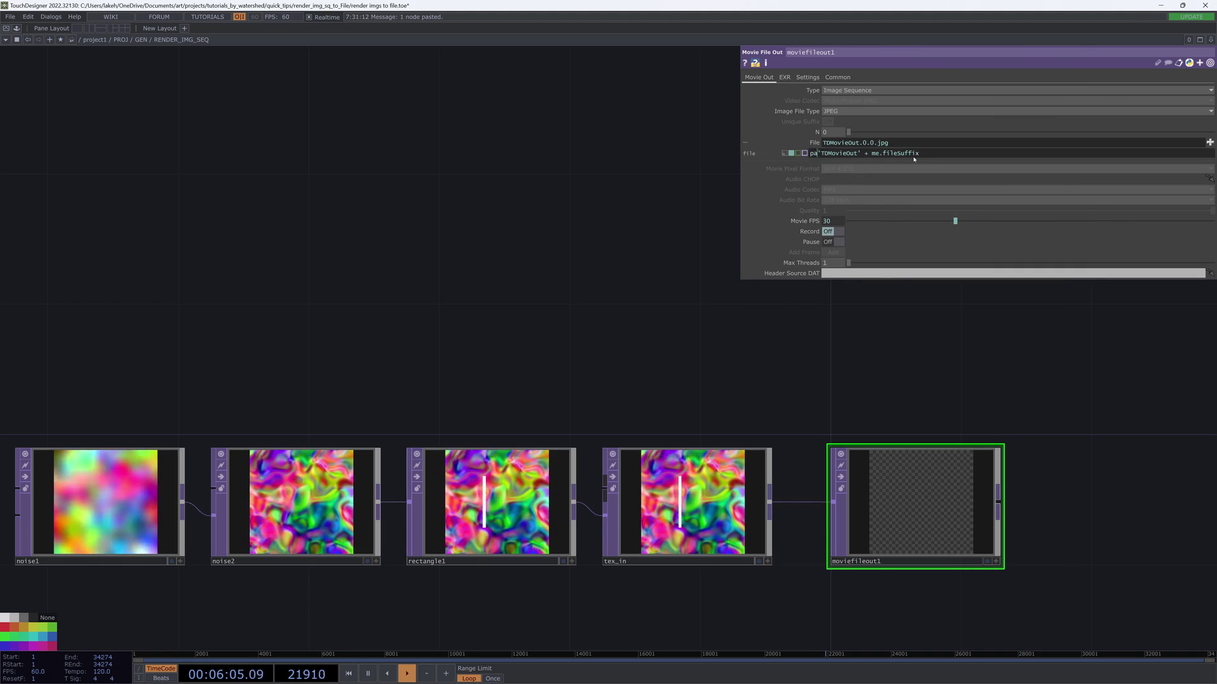
pyautogui.write('rent().par')
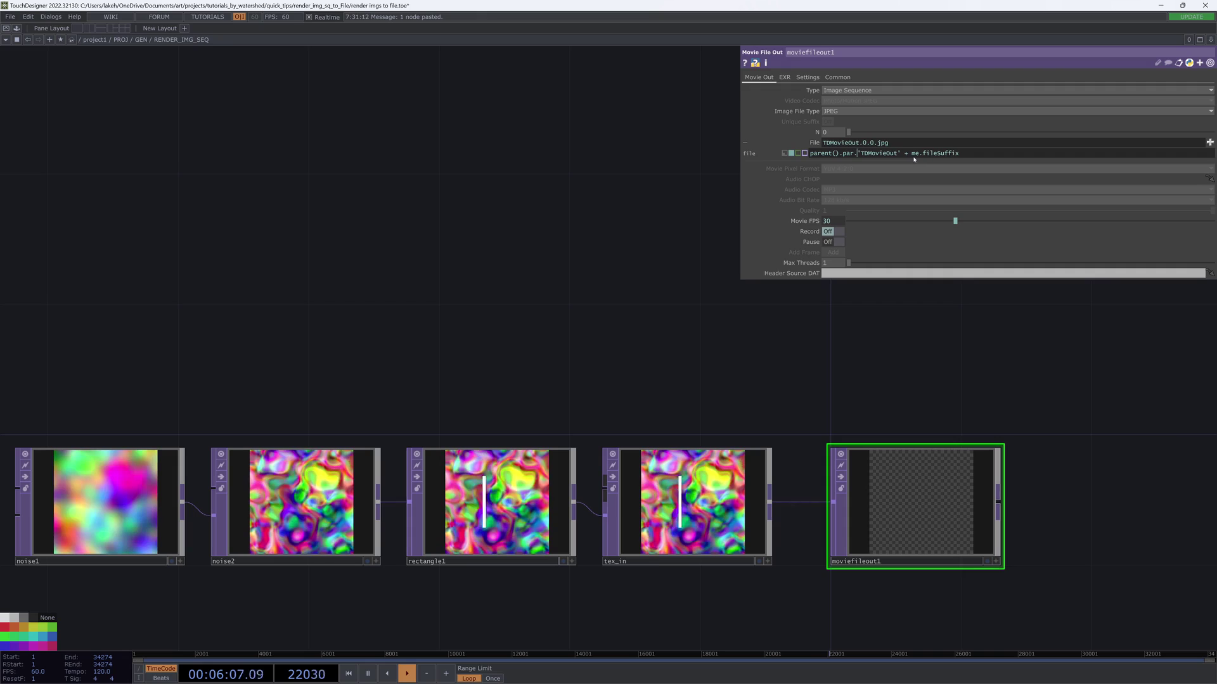
pyautogui.write('.Folder.eval() ')
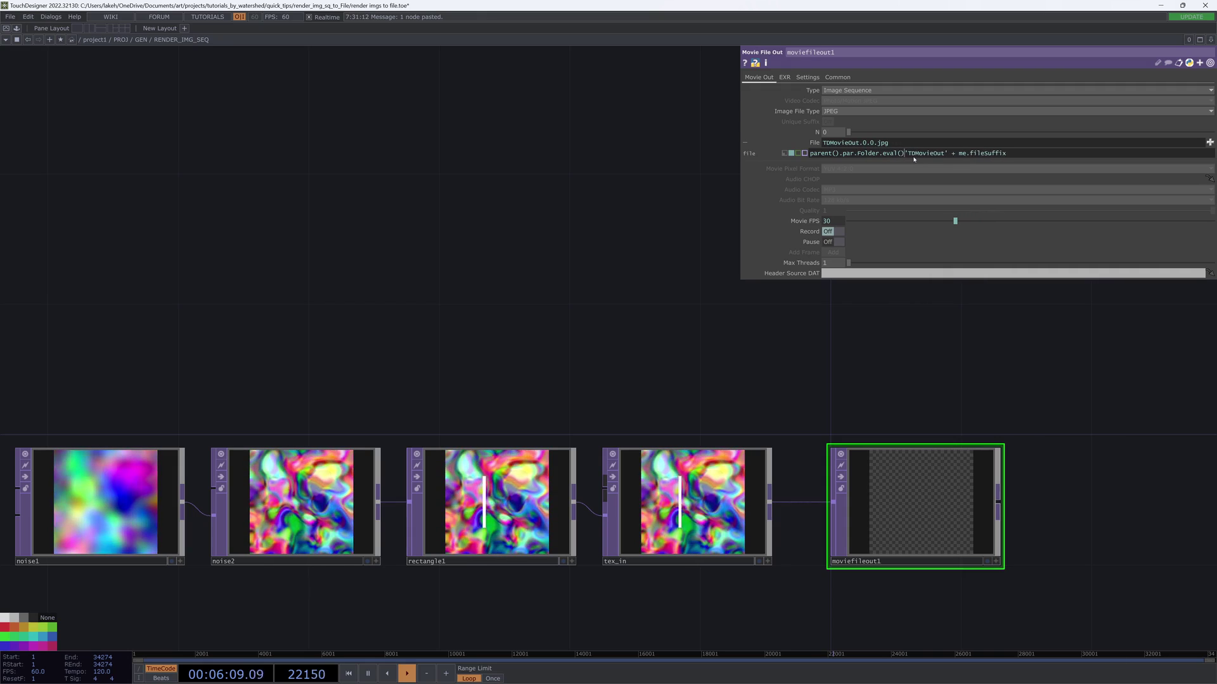
pyautogui.write('+')
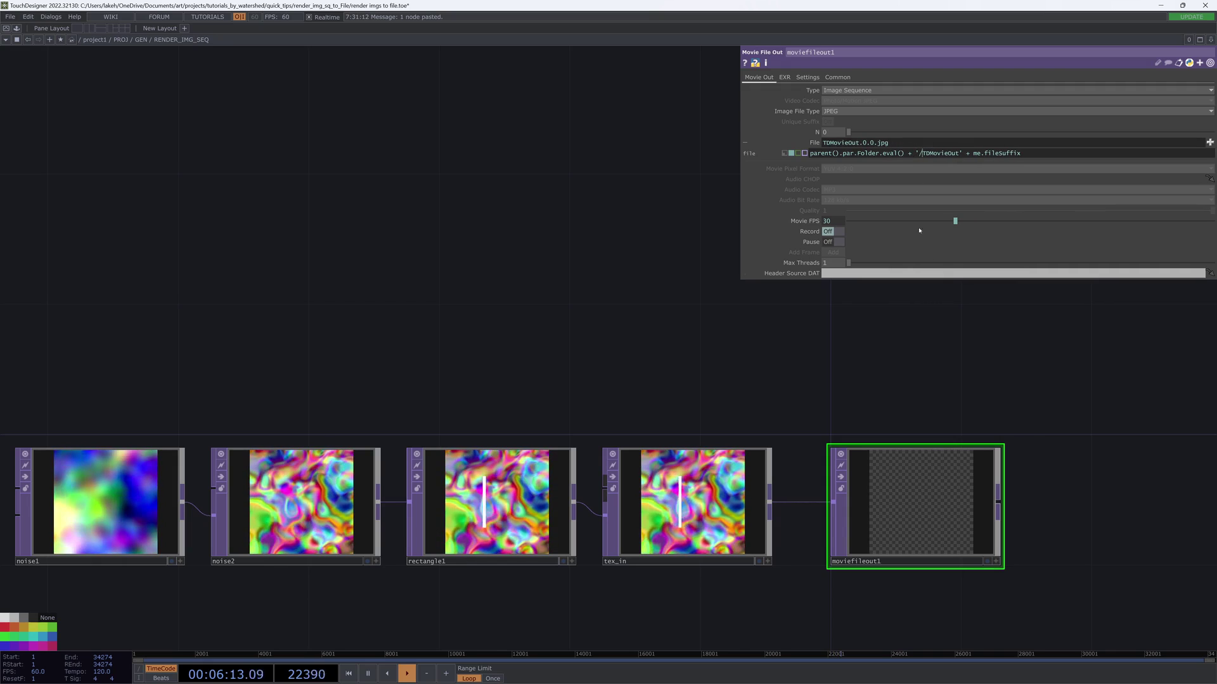
pyautogui.press('Return')
pyautogui.moveTo(940, 318); pyautogui.dragTo(879, 323)
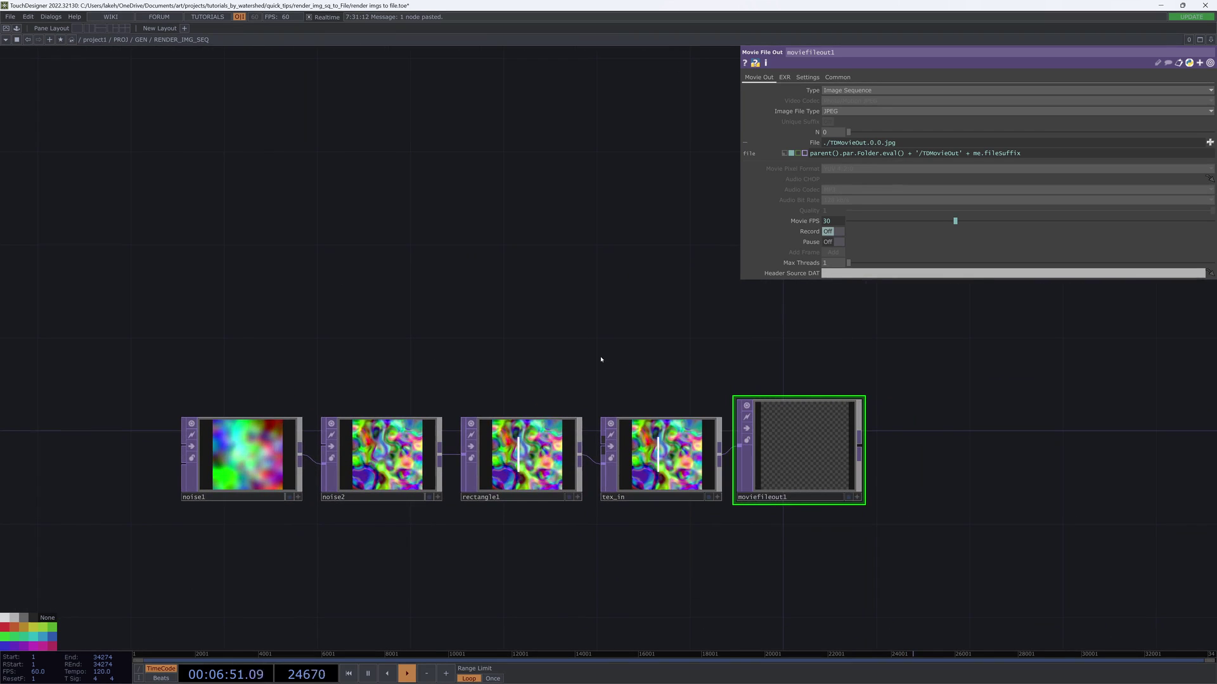
# Step: Open the floating parameter window of the parent component RENDER_IMG_SEQ, place it beside the node chain and show its Custom page
pyautogui.press('u')
pyautogui.press('i')
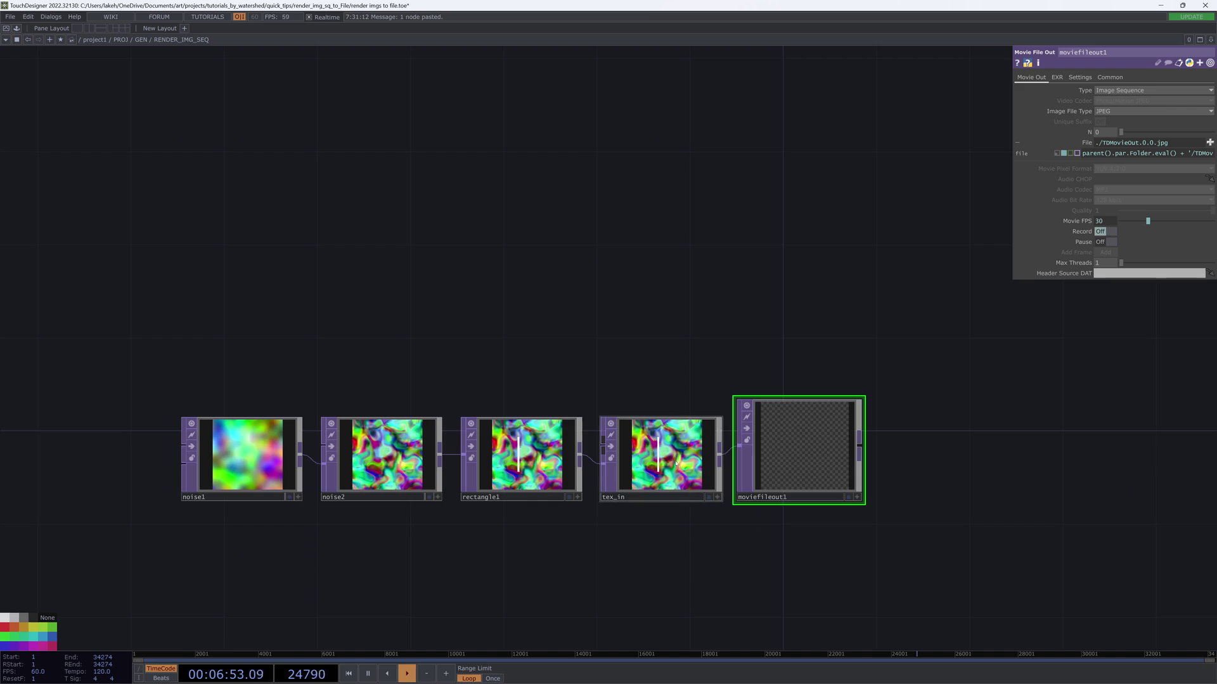
pyautogui.moveTo(697, 317); pyautogui.dragTo(738, 294)
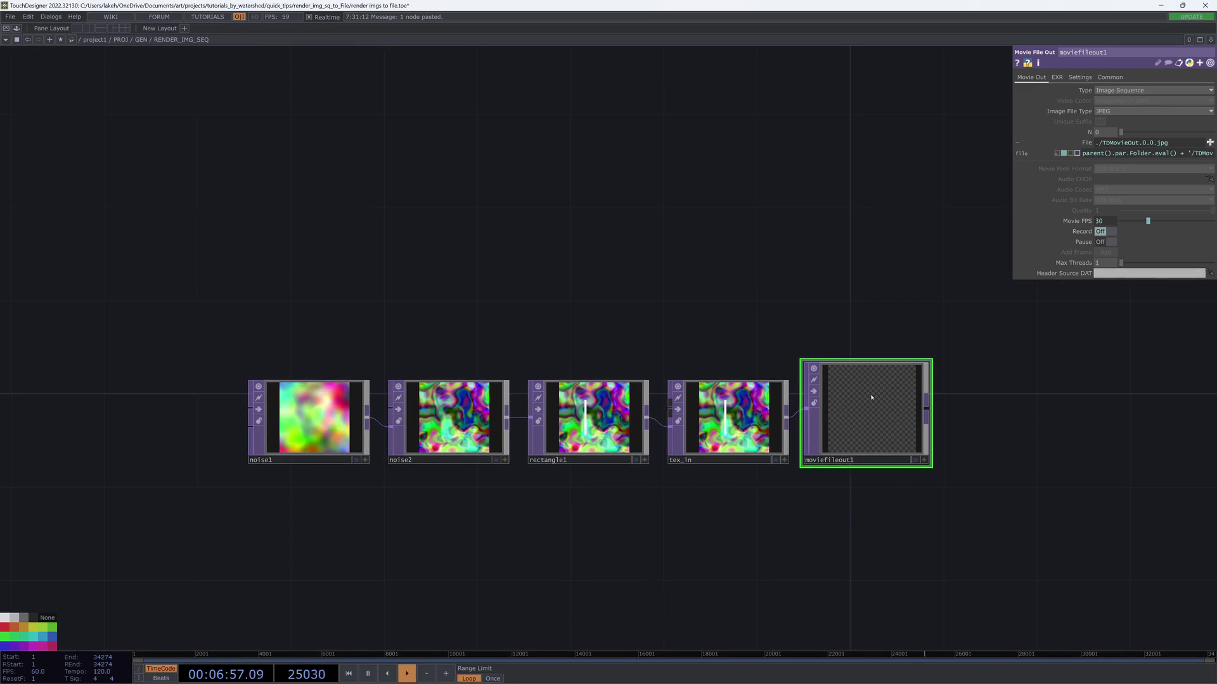
pyautogui.rightClick(742, 206)
pyautogui.click(779, 280)
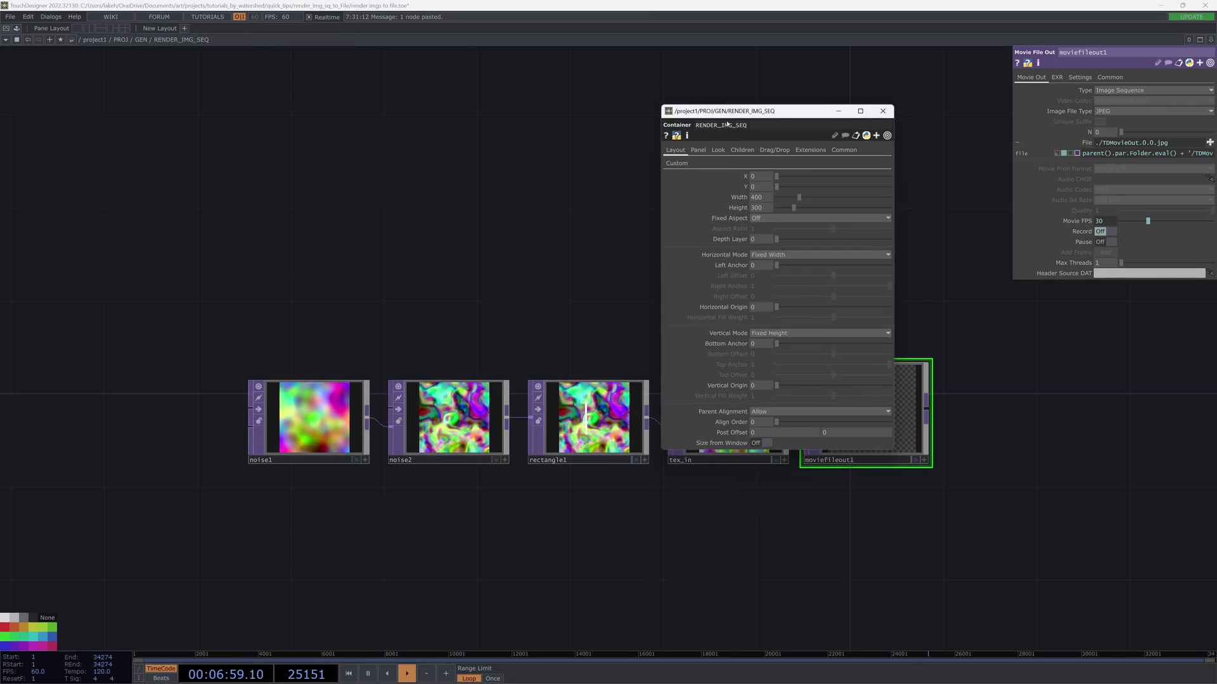
pyautogui.moveTo(719, 109); pyautogui.dragTo(180, 144)
pyautogui.click(18, 224)
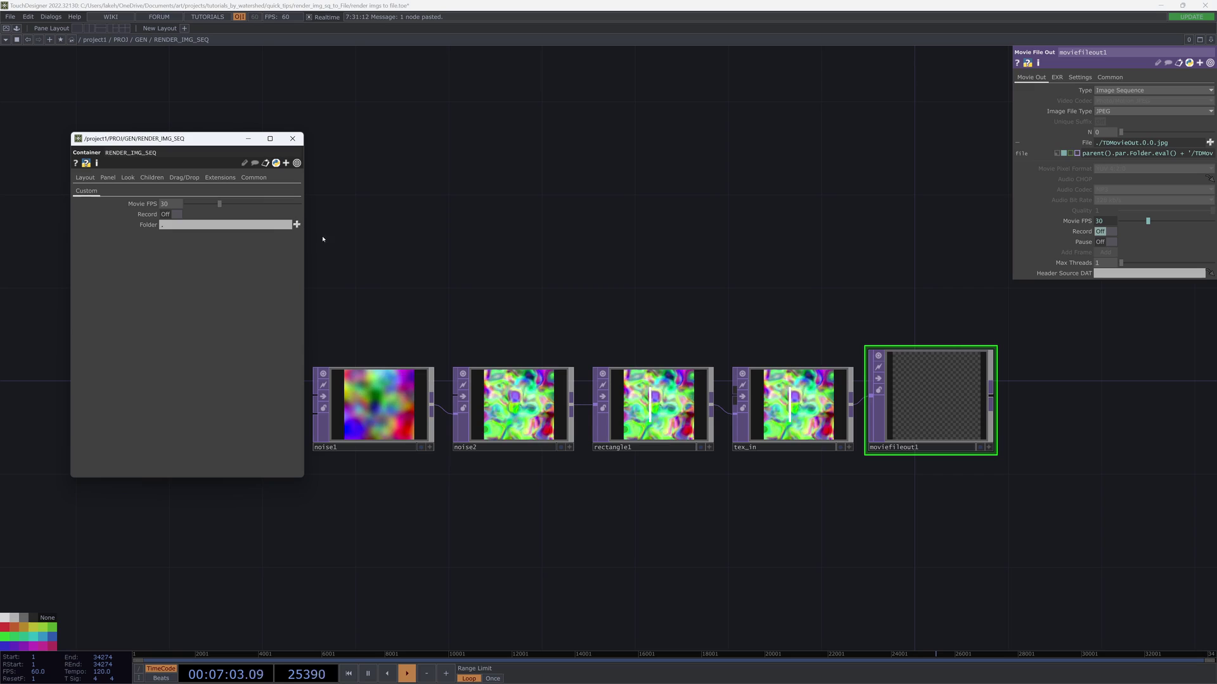
# Step: Create a folder named outputs inside render_img_sq_to_File and choose it as RENDER_IMG_SEQ's Folder
pyautogui.click(297, 224)
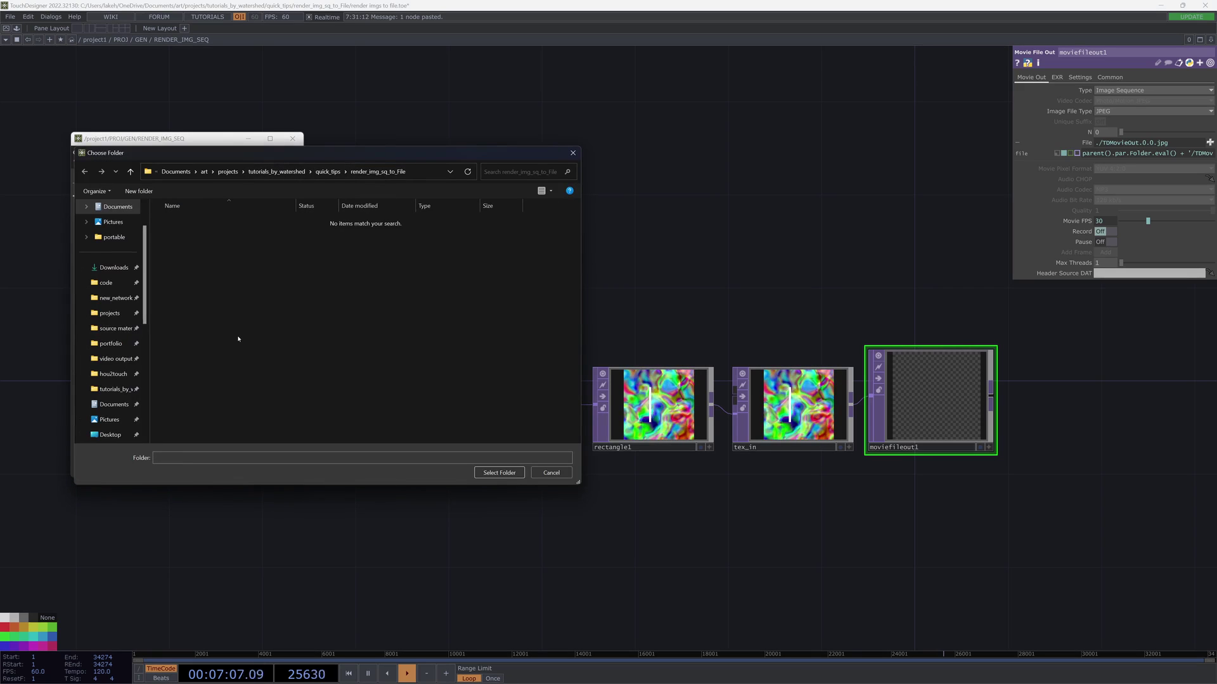
pyautogui.hotkey('ctrl', 'shift', 'n')
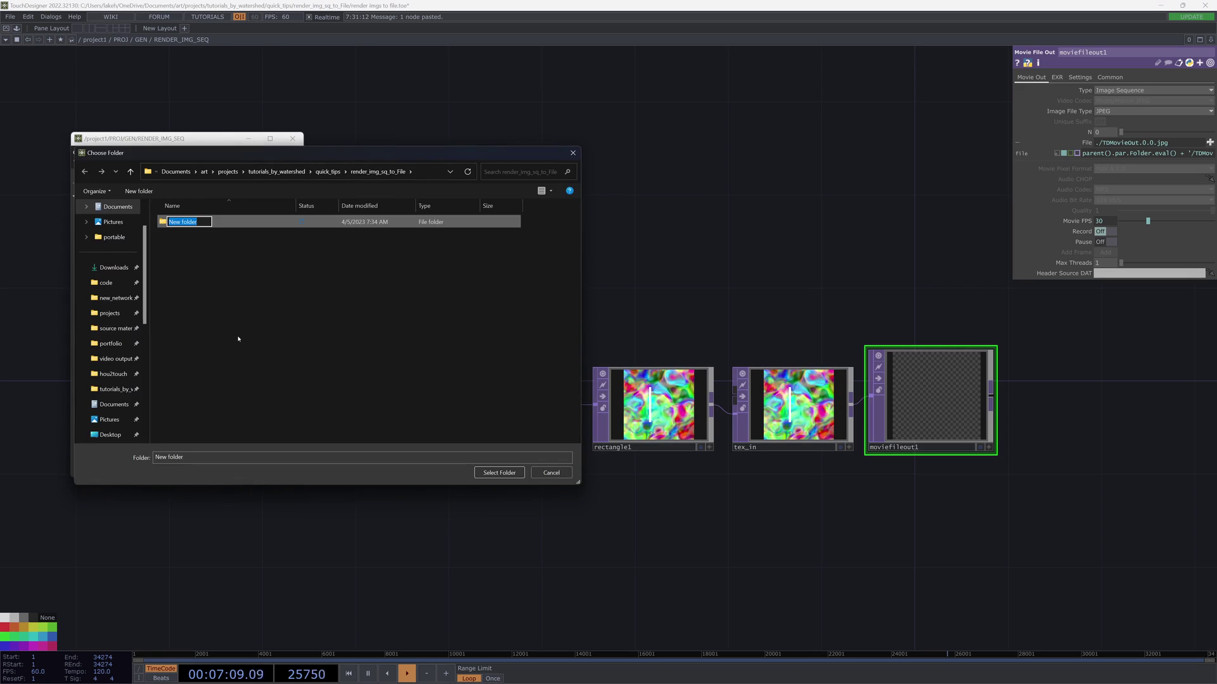
pyautogui.press('Return')
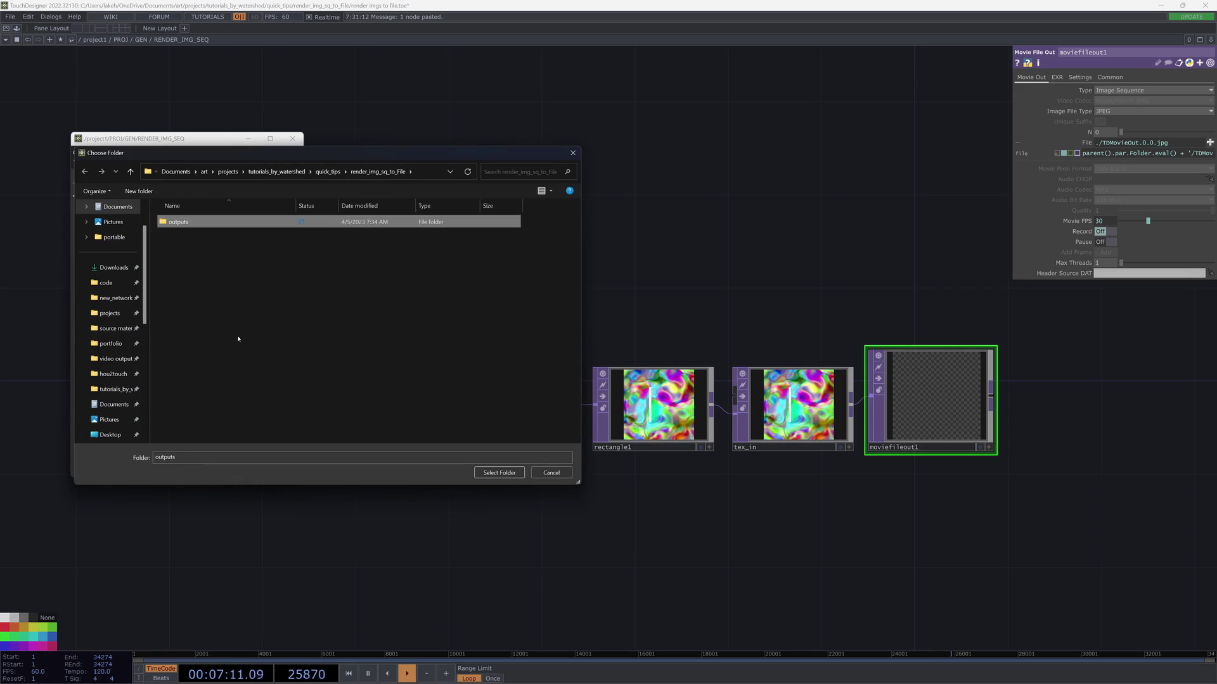
pyautogui.click(499, 473)
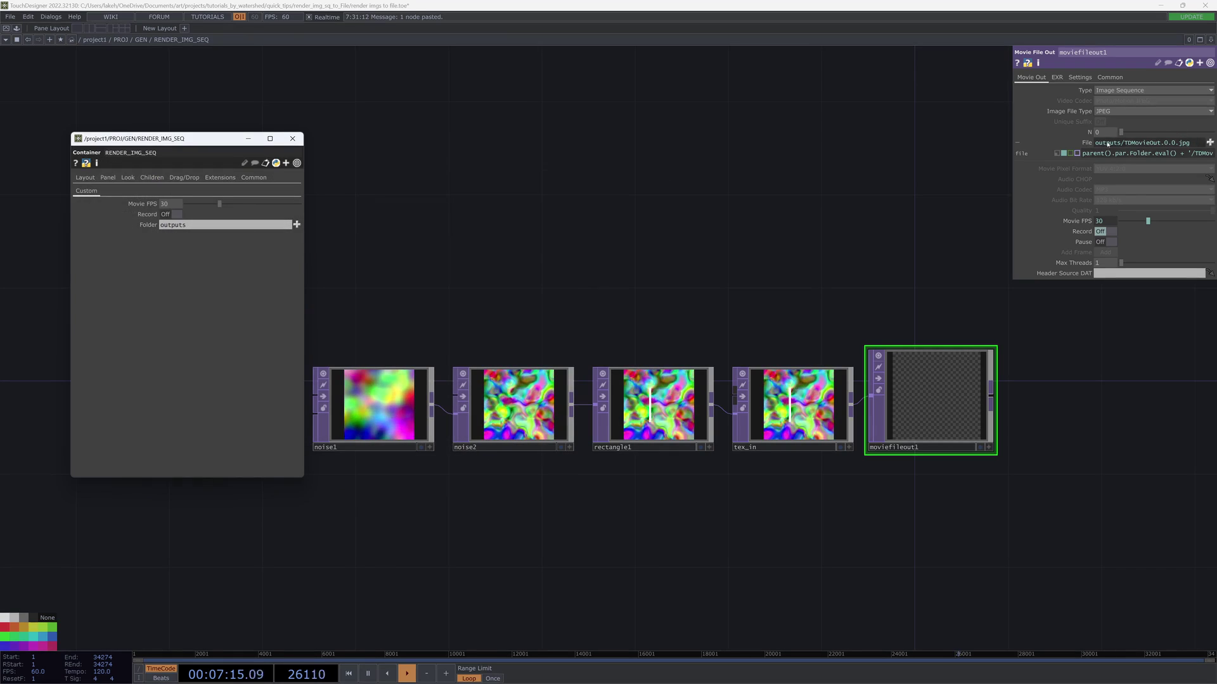
# Step: Record a short image sequence with RENDER_IMG_SEQ's Record parameter and check the saved frames in the outputs folder in File Explorer
pyautogui.click(175, 215)
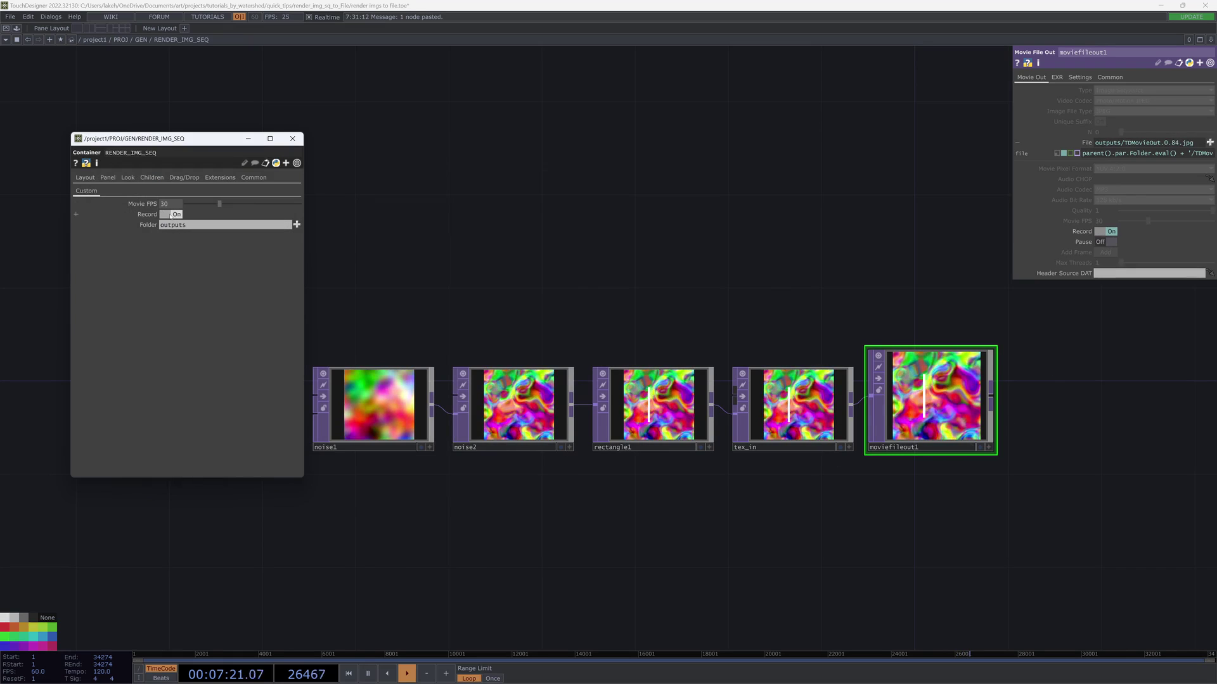
pyautogui.click(170, 216)
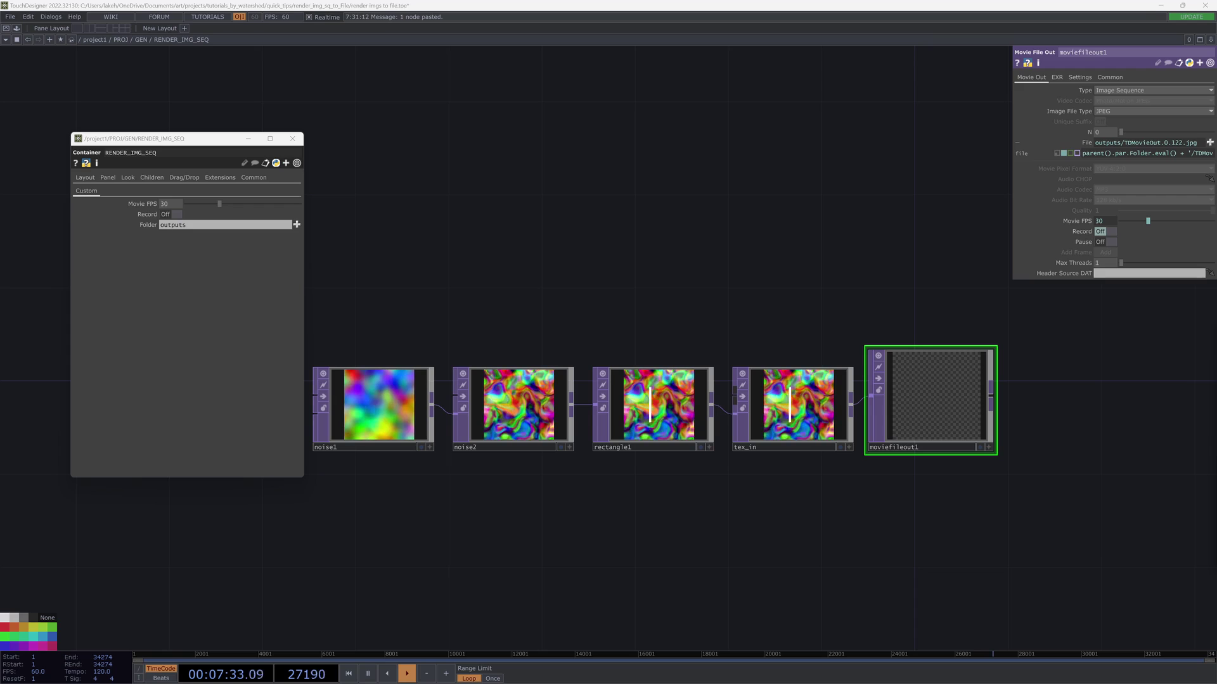
pyautogui.moveTo(1216, 374); pyautogui.dragTo(762, 165)
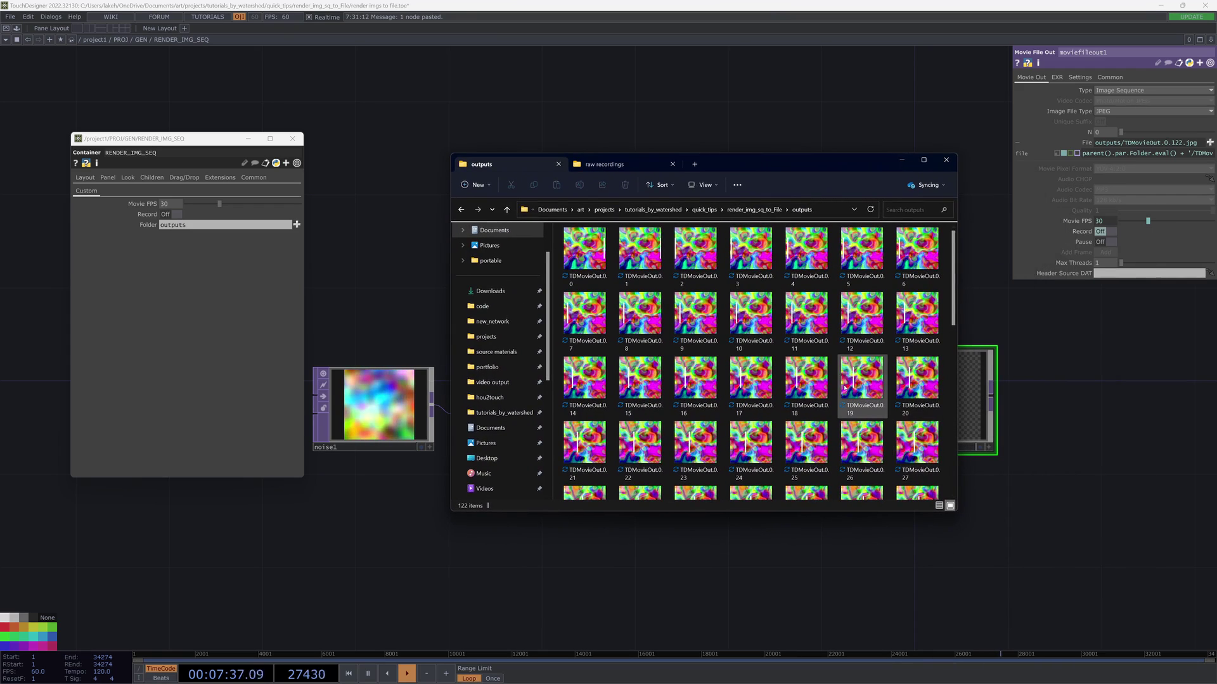
pyautogui.scroll(-5, 844, 388)
pyautogui.scroll(5, 792, 456)
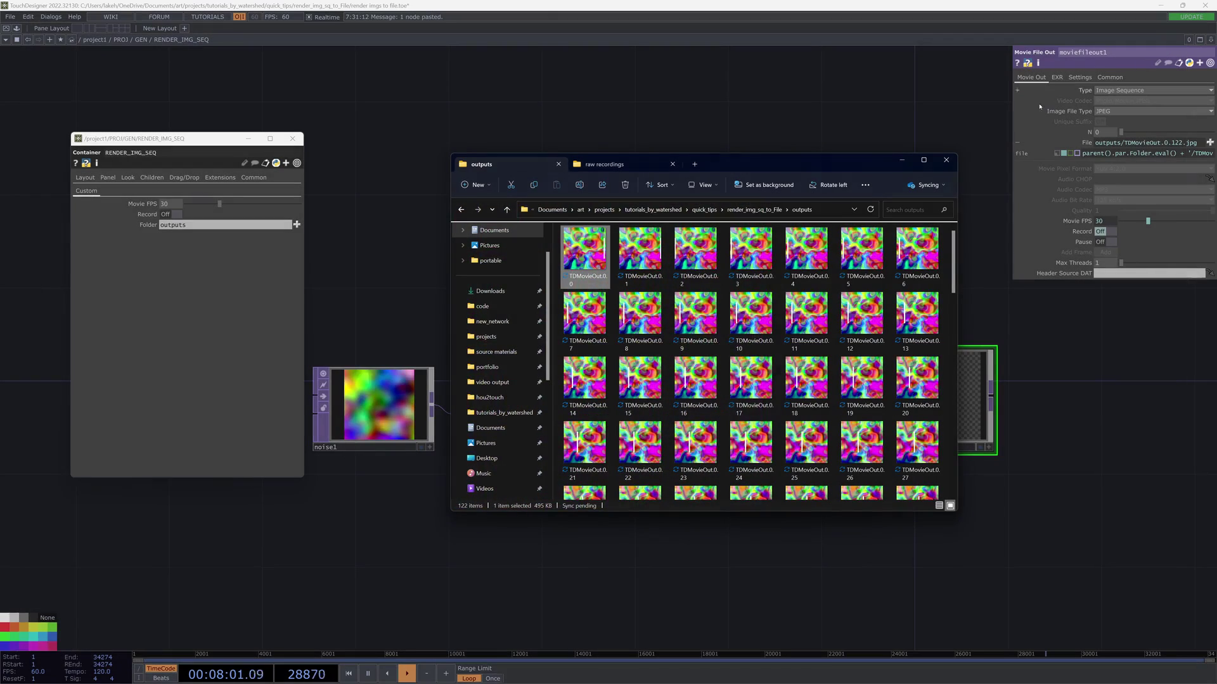
pyautogui.scroll(-10, 703, 343)
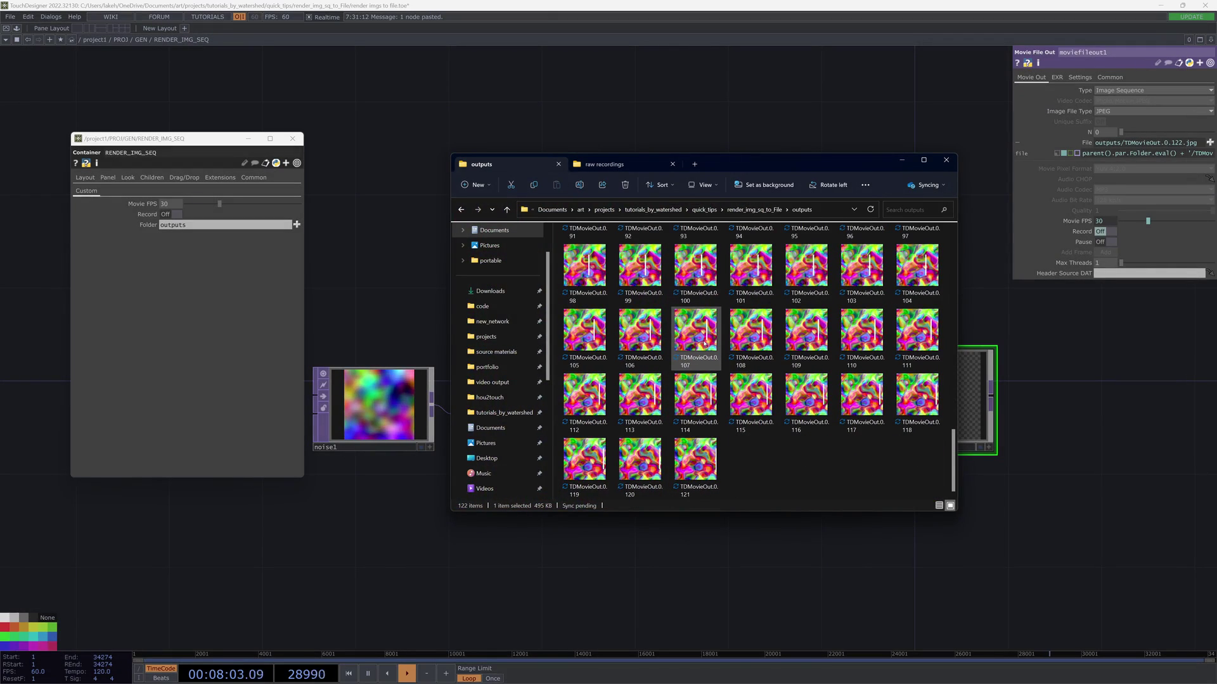
pyautogui.scroll(10, 705, 343)
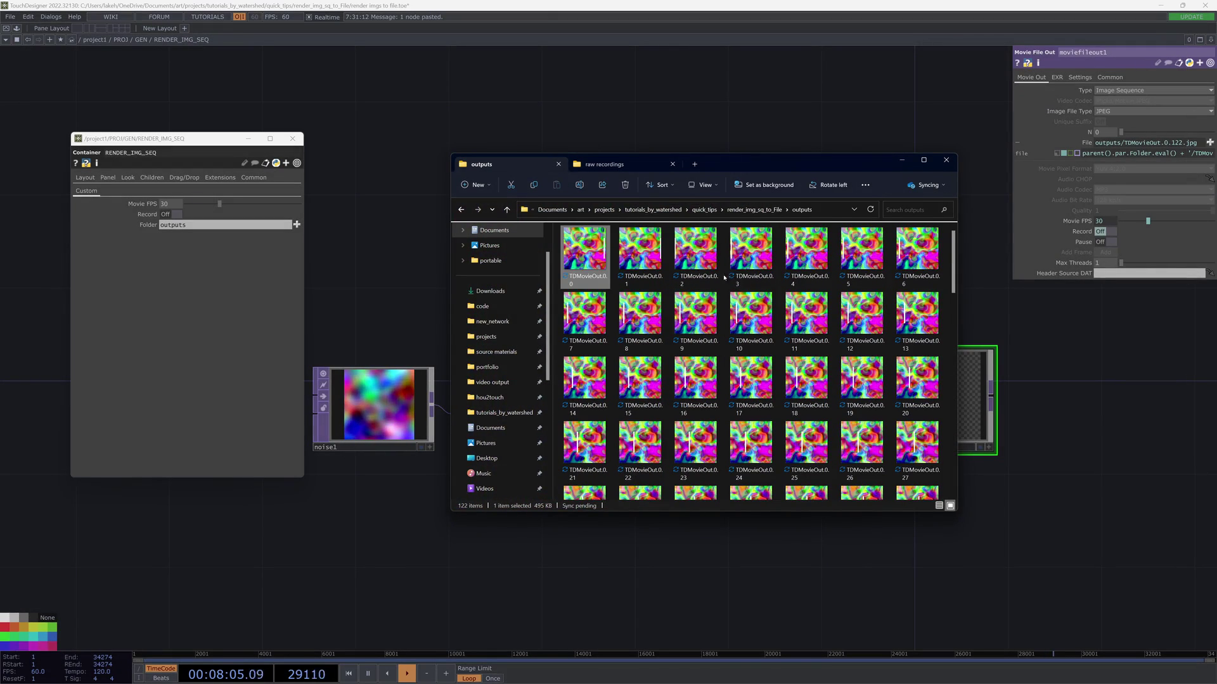
pyautogui.click(946, 159)
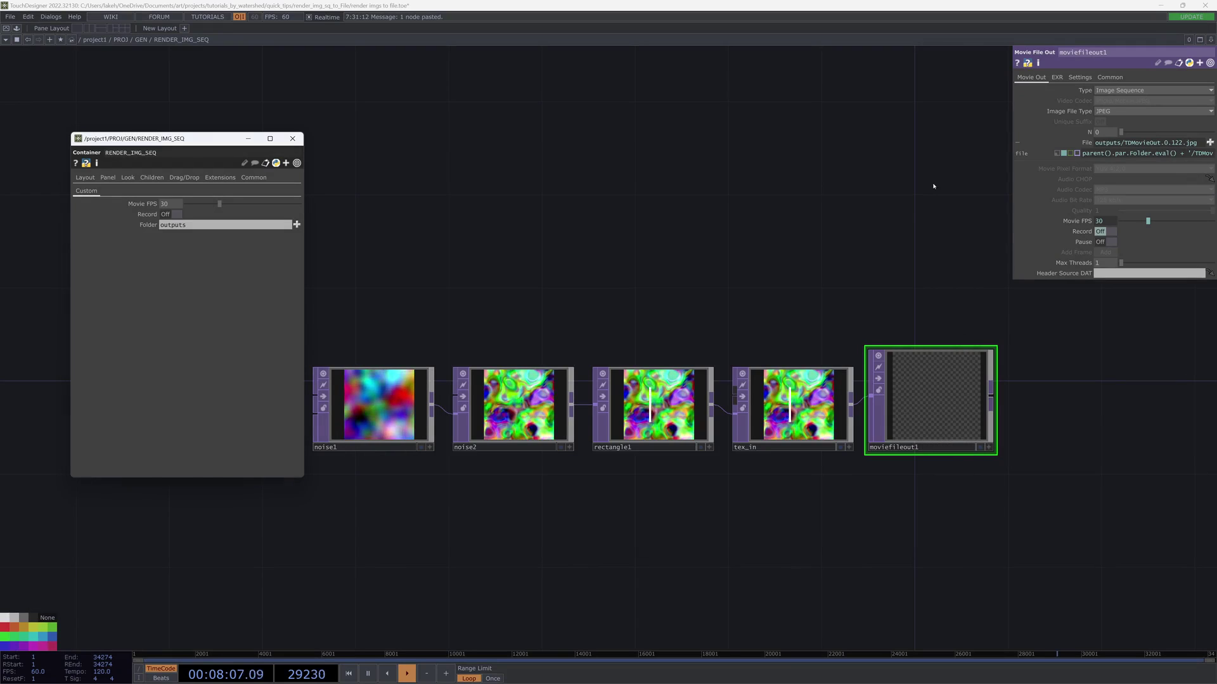
# Step: Move moviefileout1 slightly away from tex_in and record another short image sequence with RENDER_IMG_SEQ's Record parameter
pyautogui.moveTo(849, 212); pyautogui.dragTo(690, 208)
pyautogui.moveTo(790, 372); pyautogui.dragTo(814, 372)
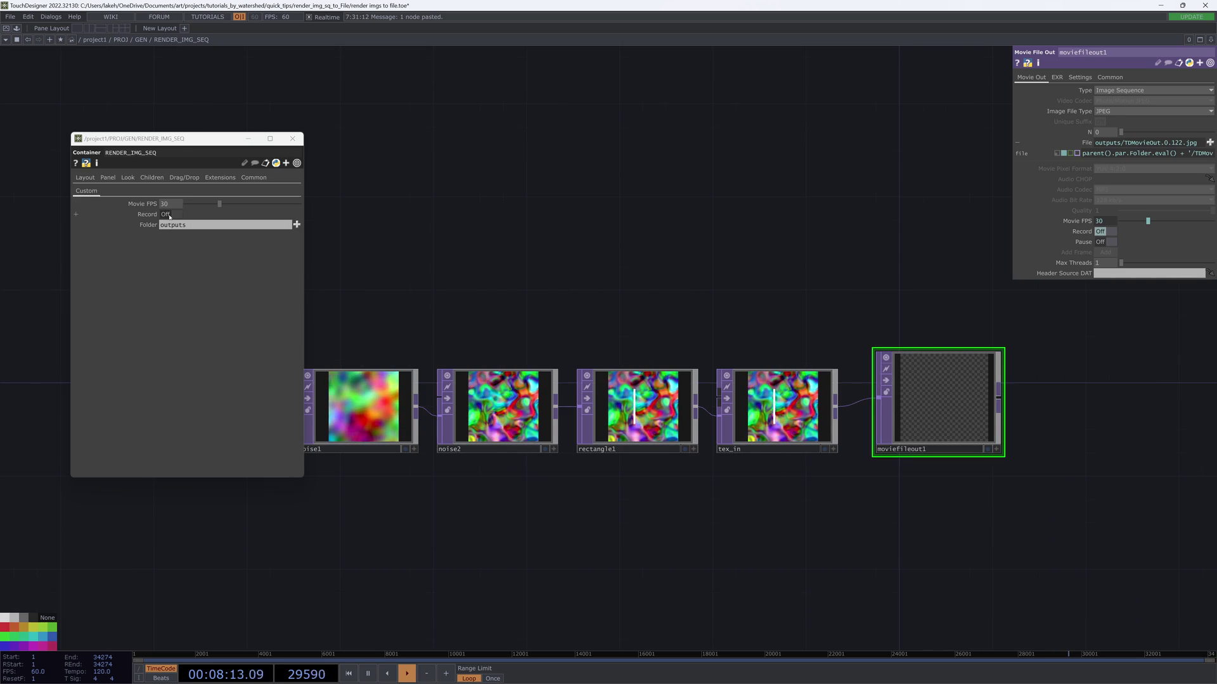
pyautogui.click(169, 216)
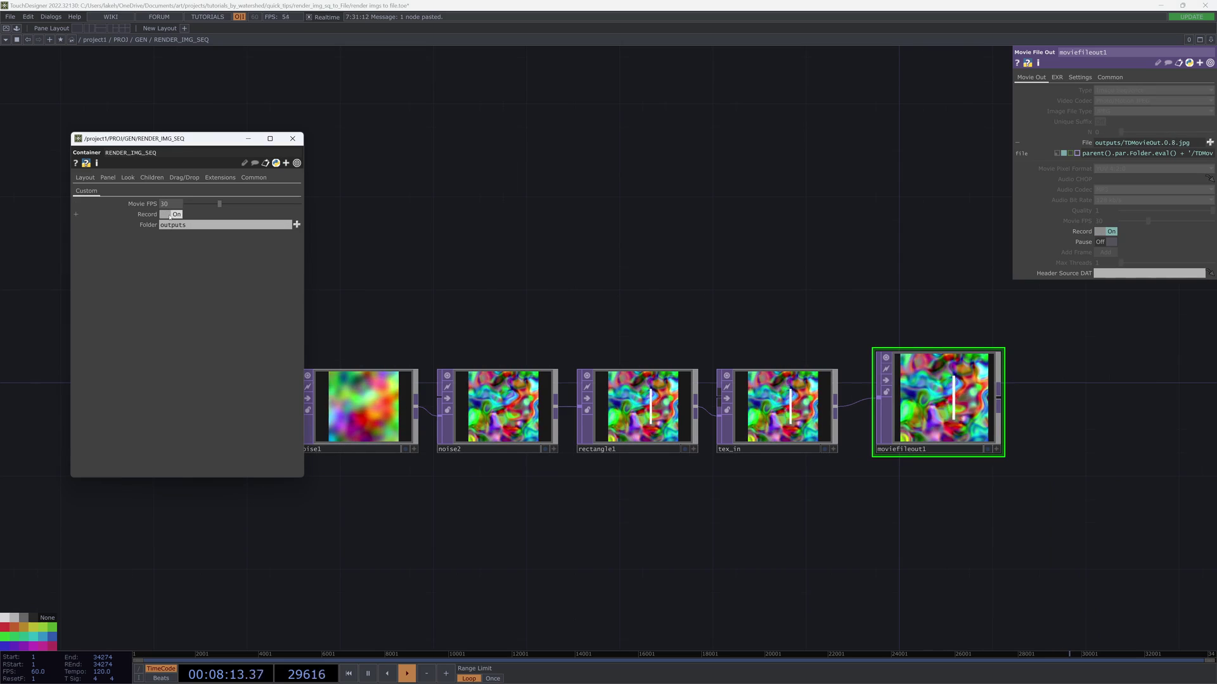
pyautogui.click(169, 216)
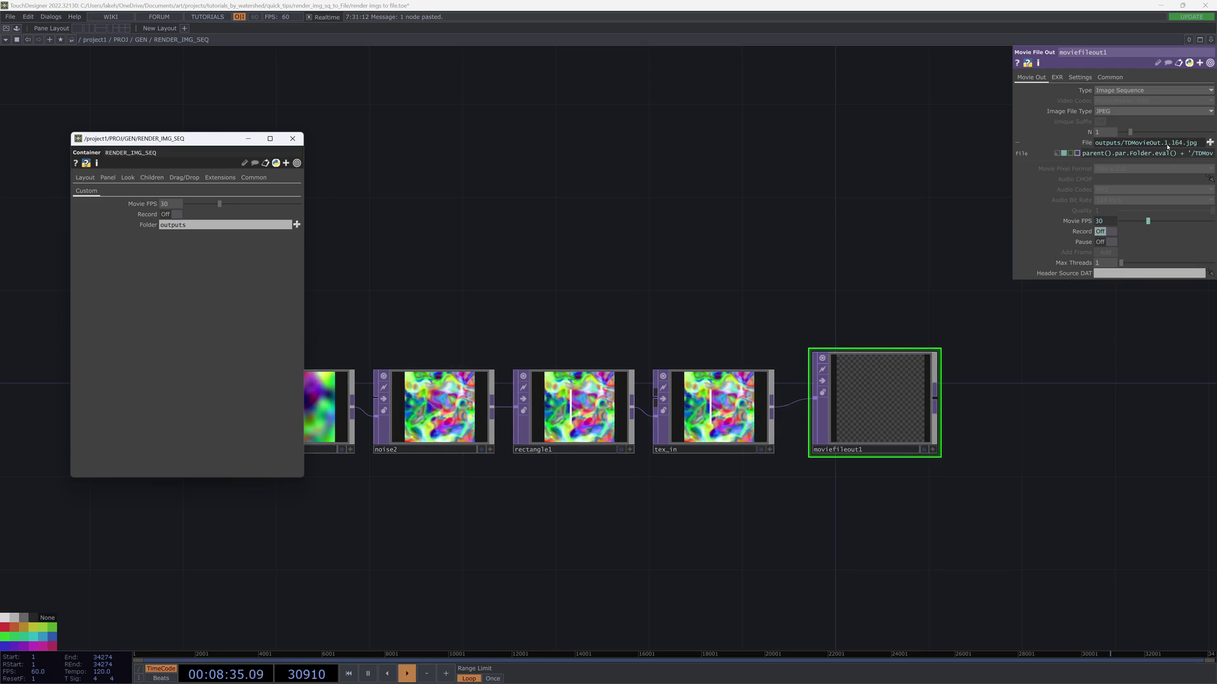
# Step: Check moviefileout1's File path and list the outputs folder's files in File Explorer's details view to examine the frame numbering
pyautogui.click(1167, 145)
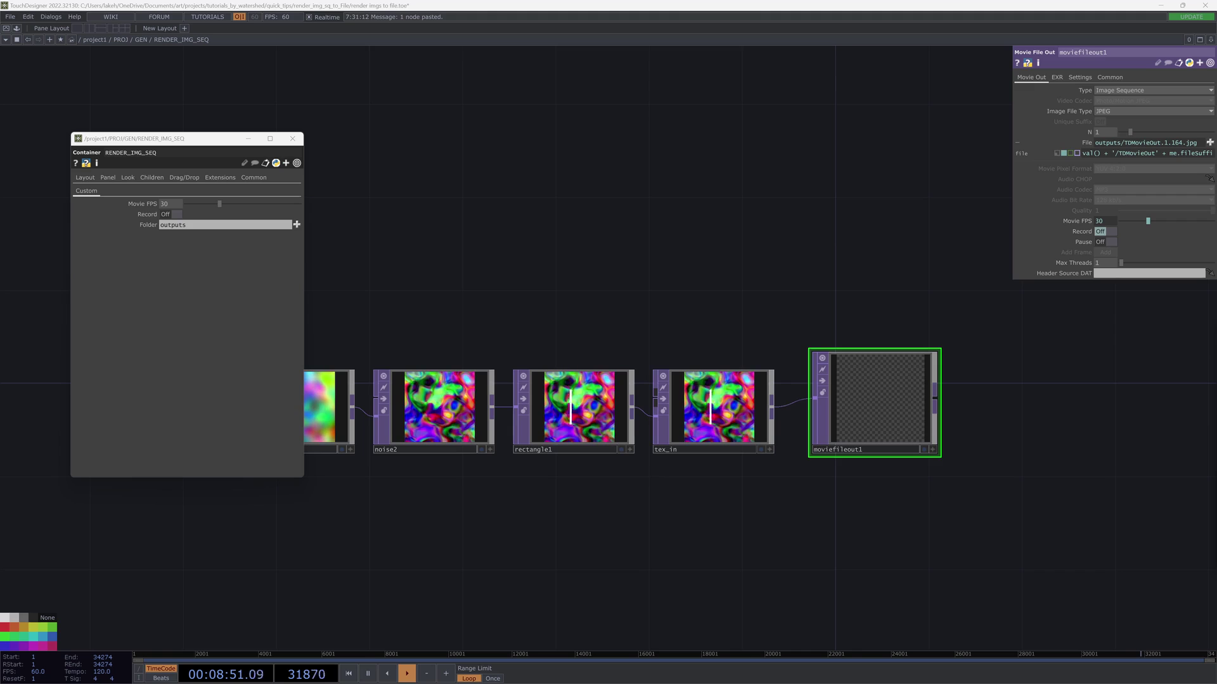
pyautogui.moveTo(1216, 376); pyautogui.dragTo(761, 183)
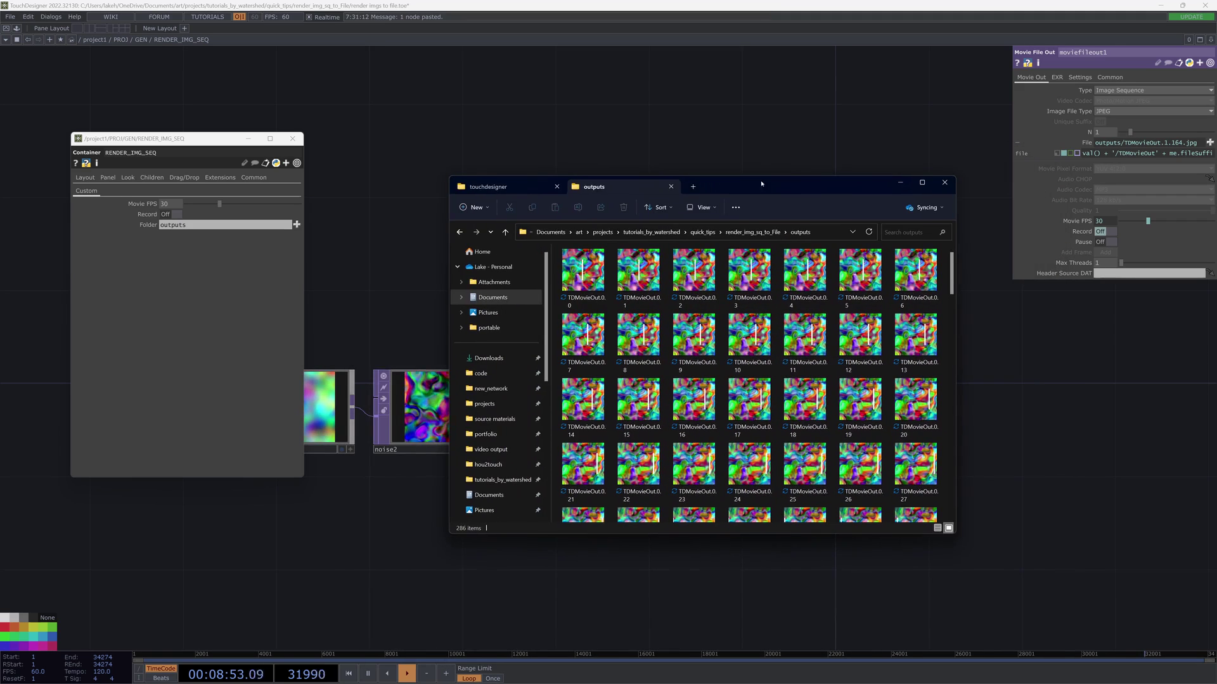
pyautogui.click(939, 528)
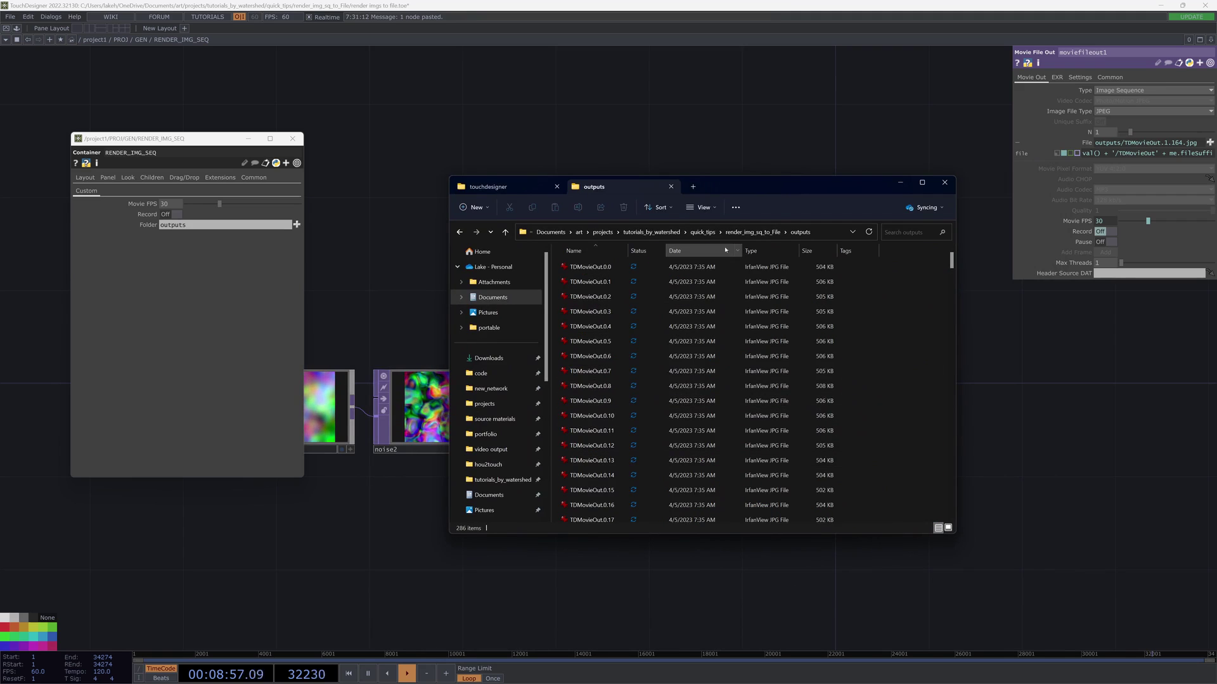
# Step: Sort the outputs folder by name in descending order, examine the numbering of both recorded sequences, and close File Explorer
pyautogui.click(602, 252)
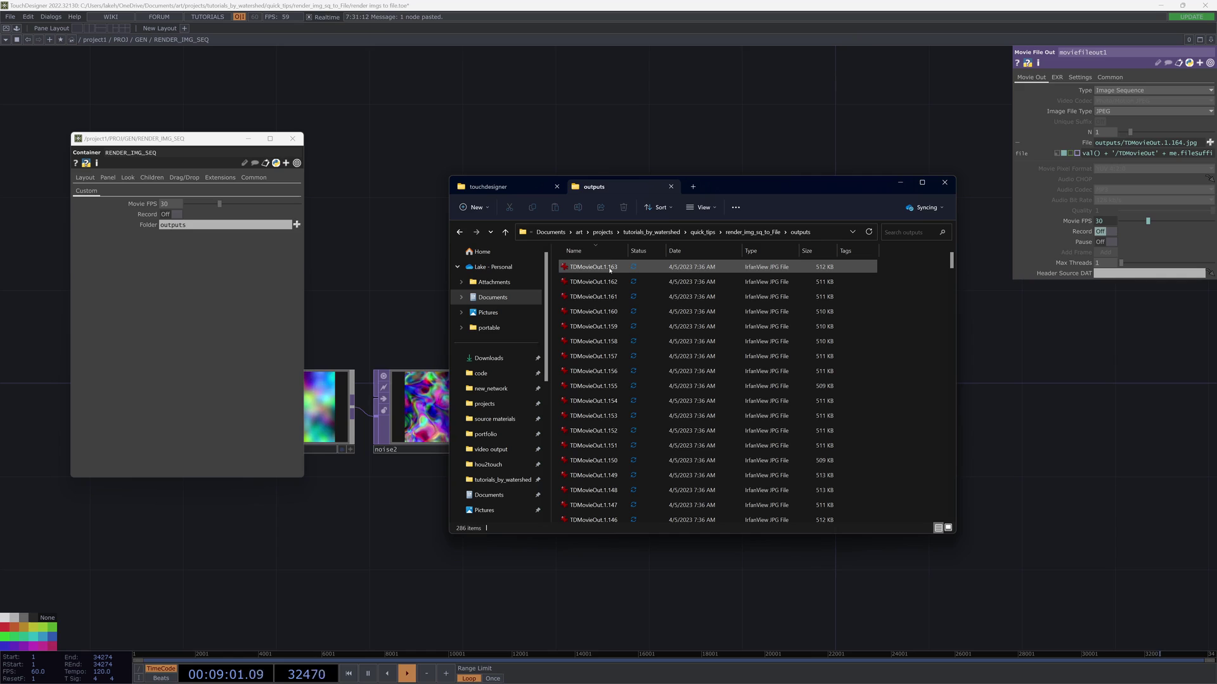
pyautogui.scroll(-20, 609, 273)
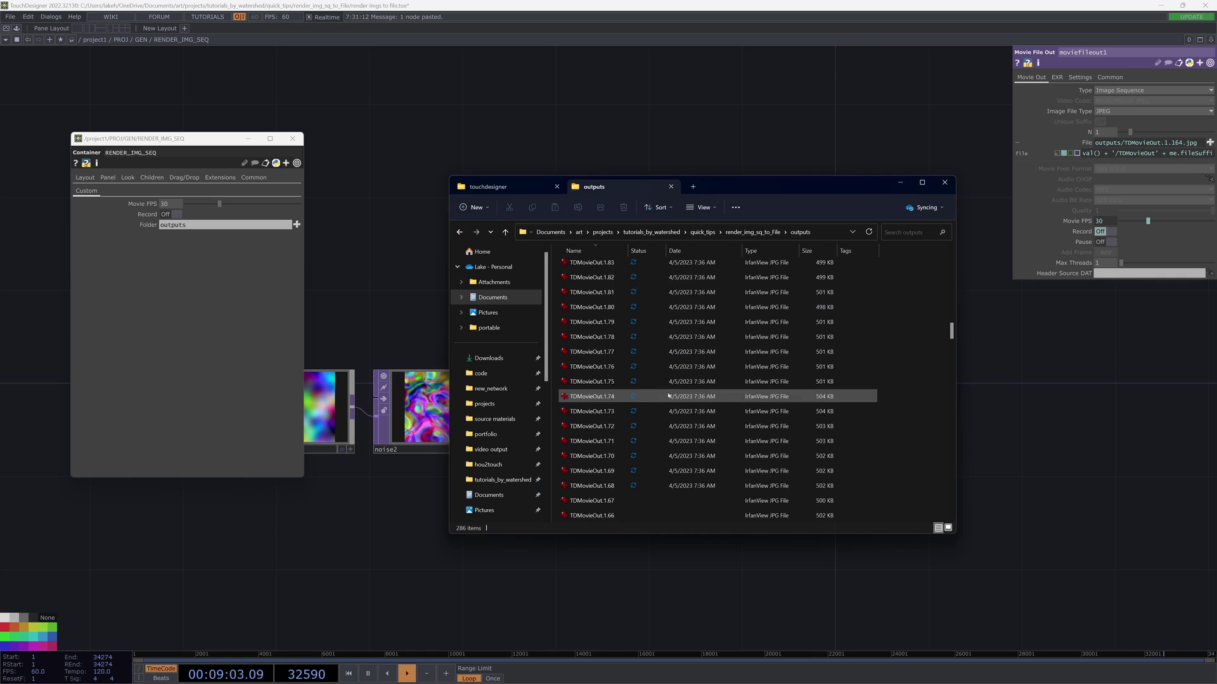
pyautogui.scroll(-20, 668, 396)
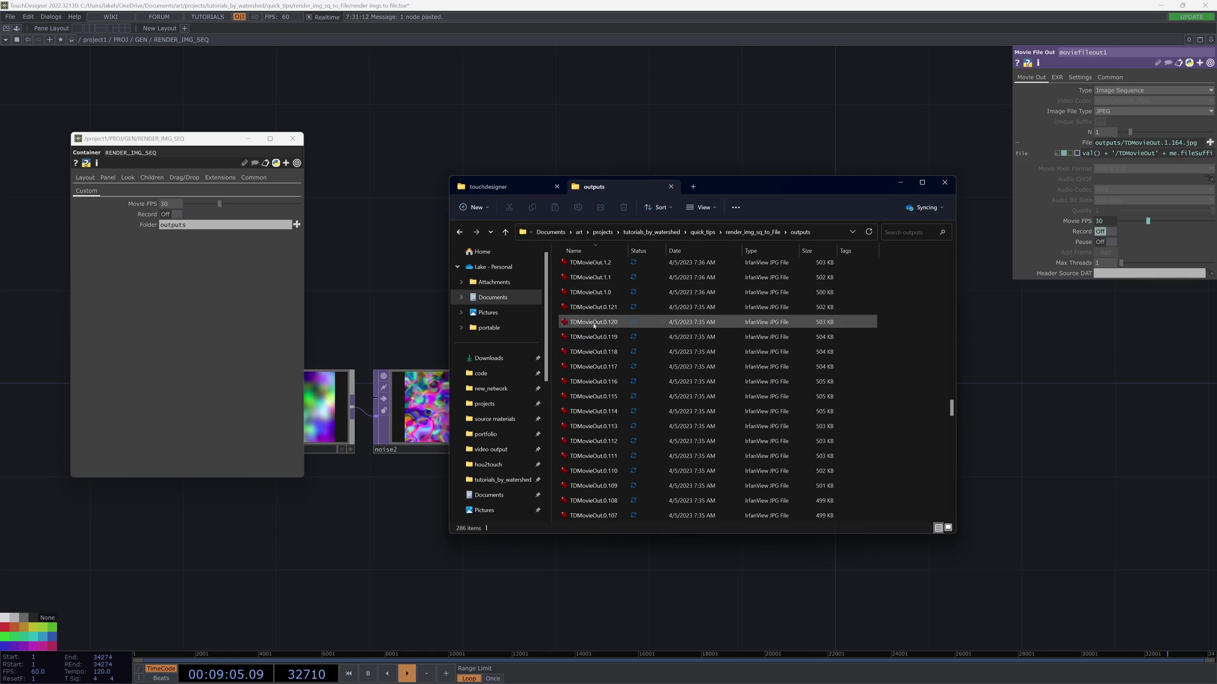
pyautogui.scroll(2, 596, 342)
pyautogui.click(599, 369)
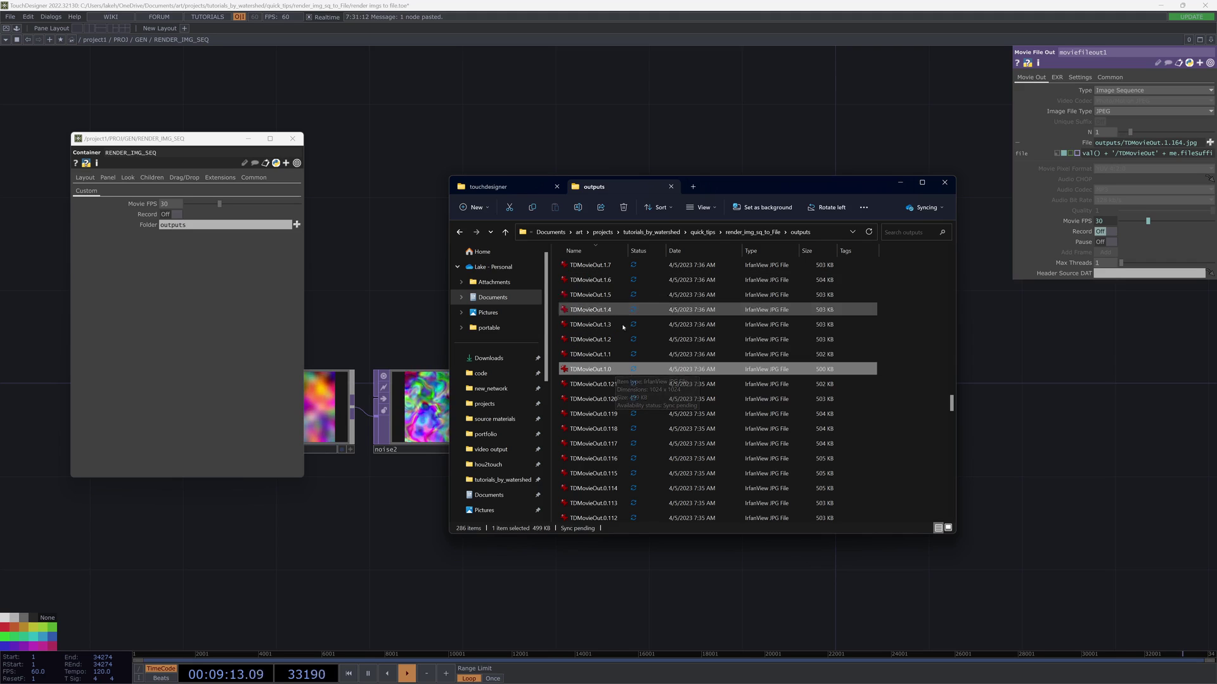
pyautogui.click(945, 183)
# Step: Add a Parameter CHOP above the noise1 node and limit its Parameters to Record
pyautogui.scroll(2, 608, 234)
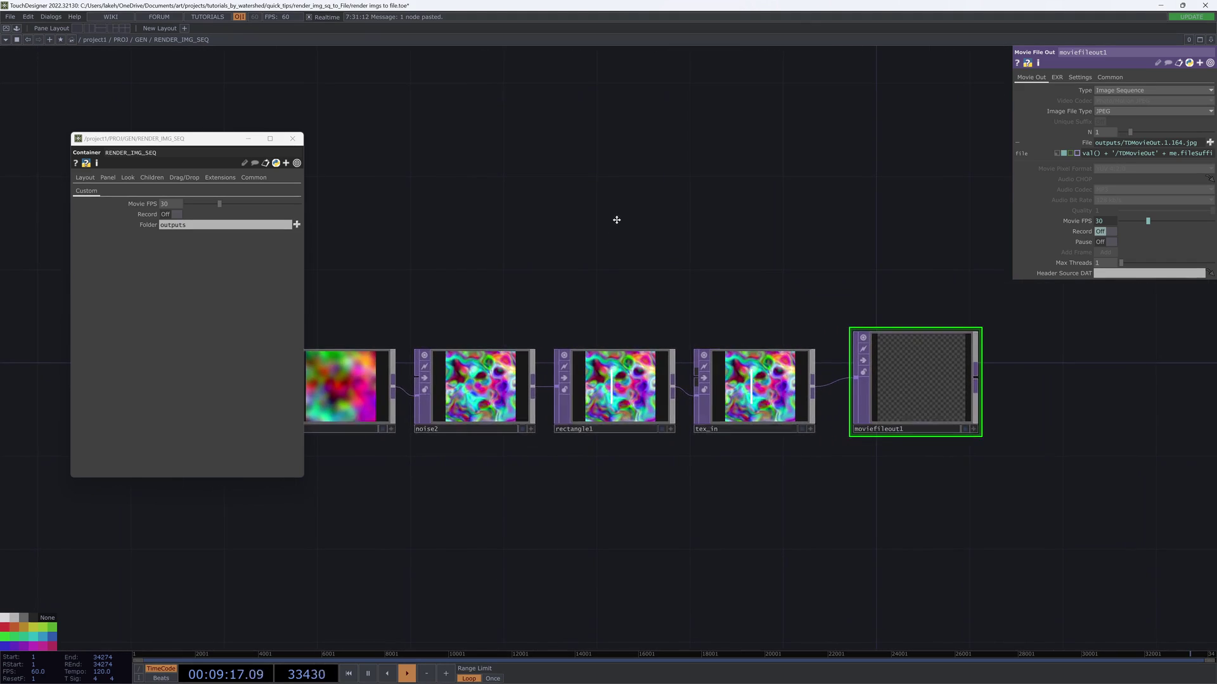
pyautogui.moveTo(617, 220); pyautogui.dragTo(575, 200)
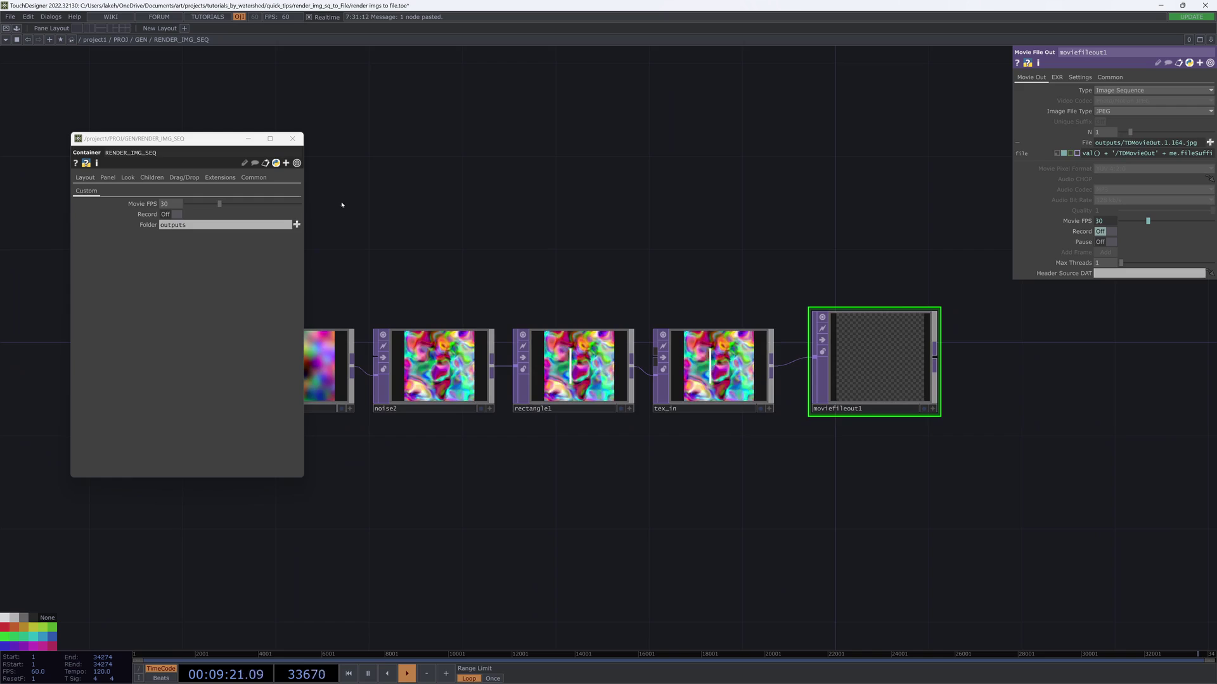
pyautogui.moveTo(512, 240); pyautogui.dragTo(679, 289)
pyautogui.press('Tab')
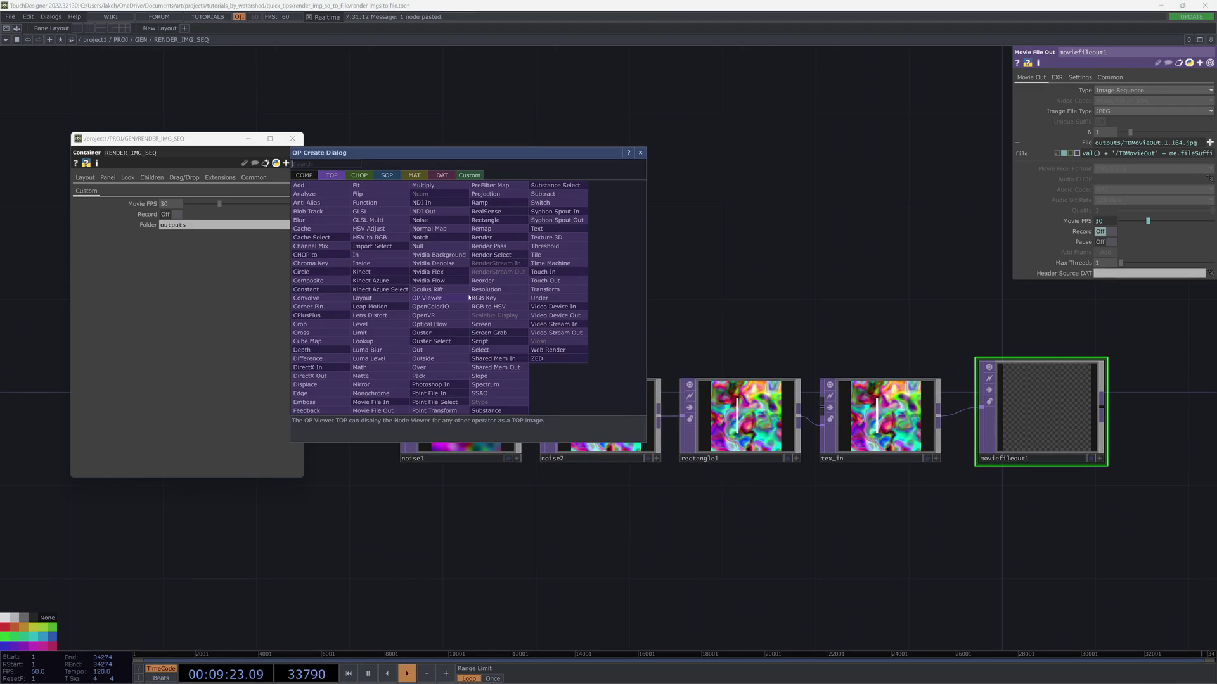
pyautogui.click(360, 177)
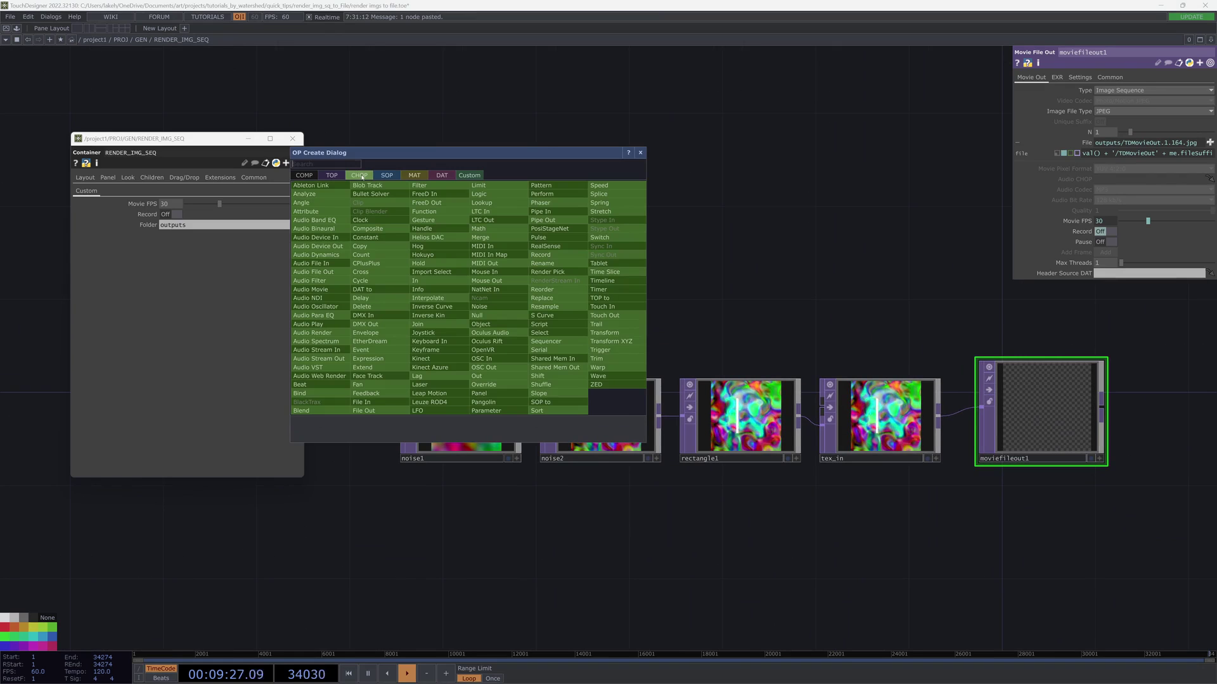
pyautogui.click(519, 409)
pyautogui.click(483, 282)
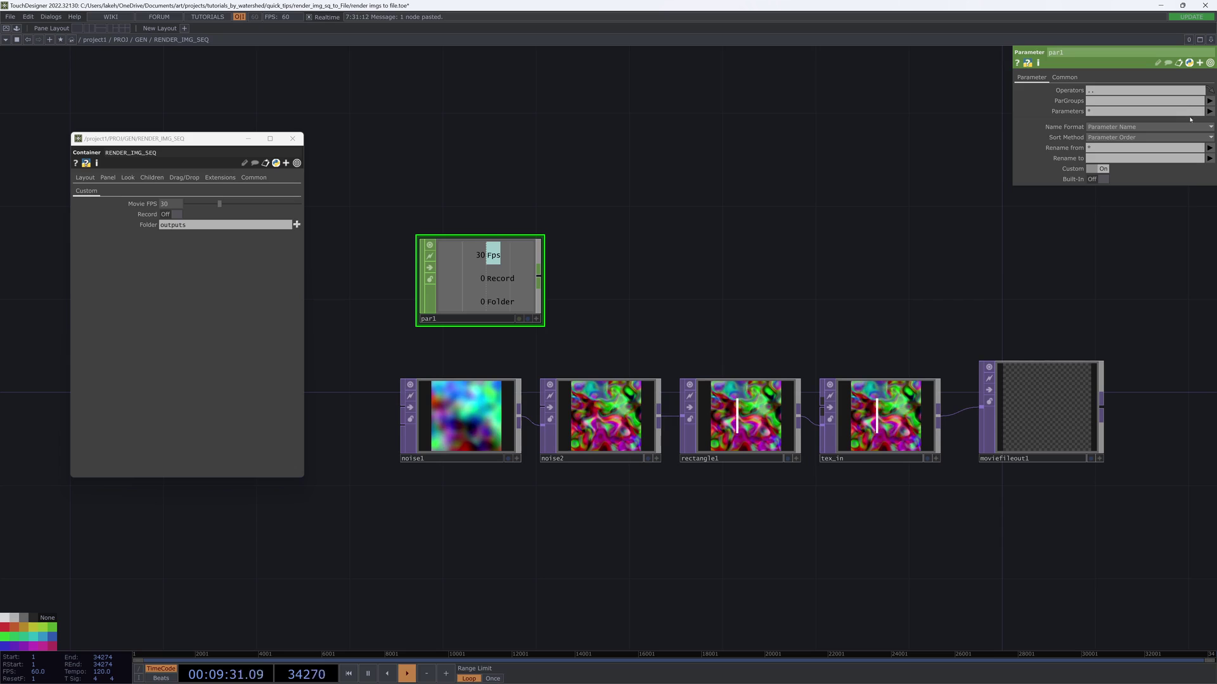
pyautogui.click(1209, 111)
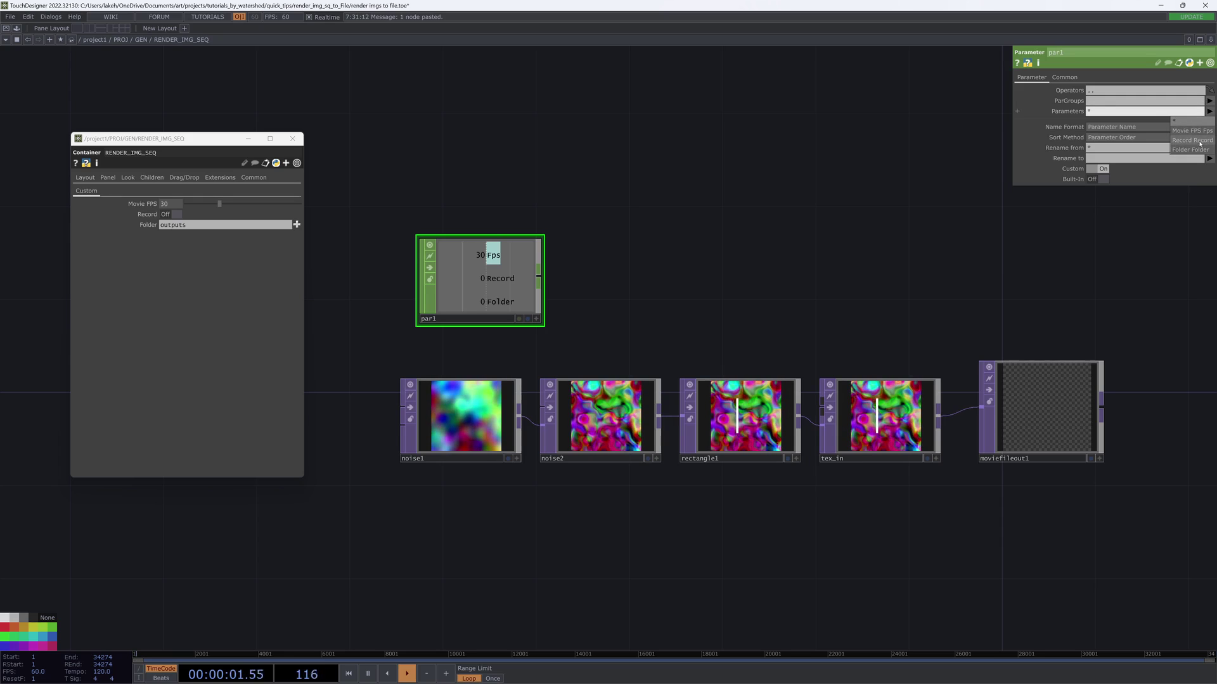
pyautogui.click(1191, 140)
# Step: Connect a Count CHOP to par1's output and move par1 slightly away from it
pyautogui.rightClick(539, 276)
pyautogui.write('c')
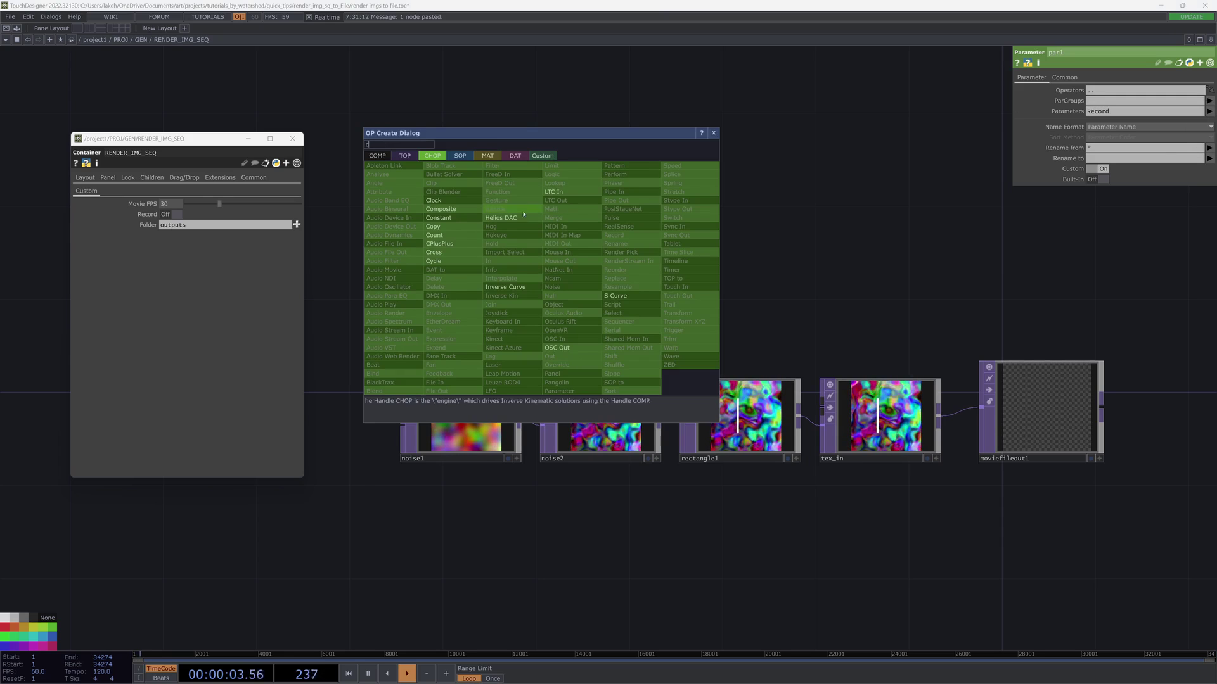
pyautogui.click(435, 235)
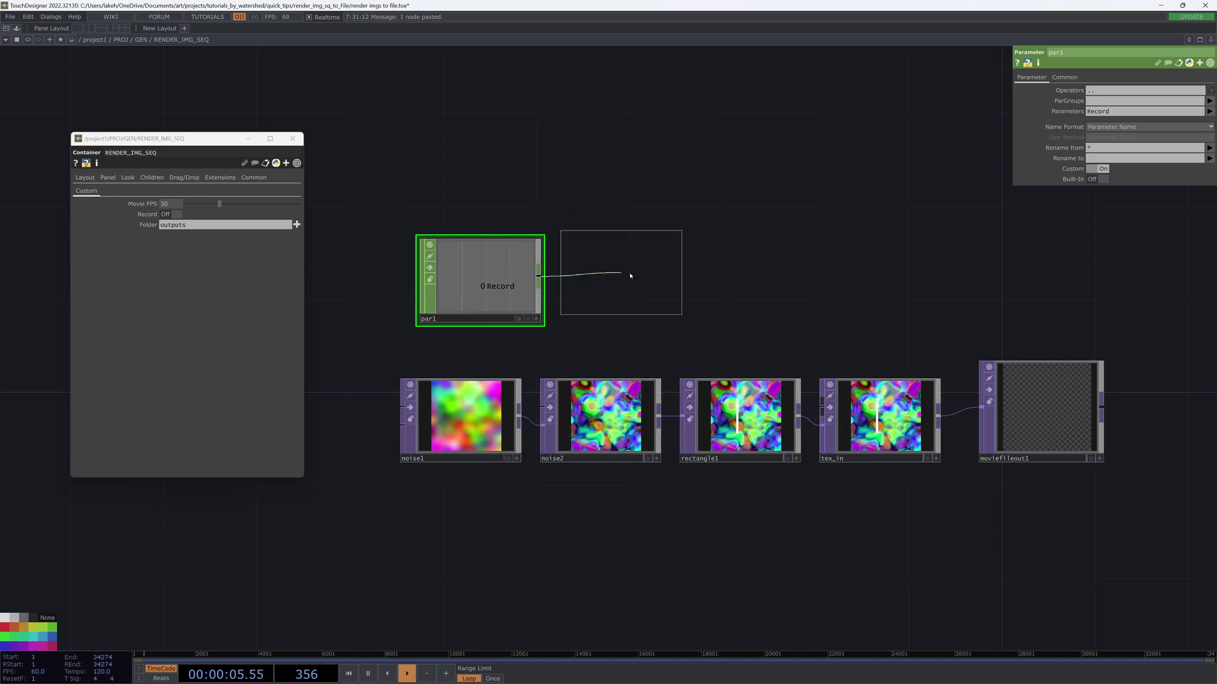
pyautogui.click(632, 287)
pyautogui.moveTo(787, 290); pyautogui.dragTo(738, 295)
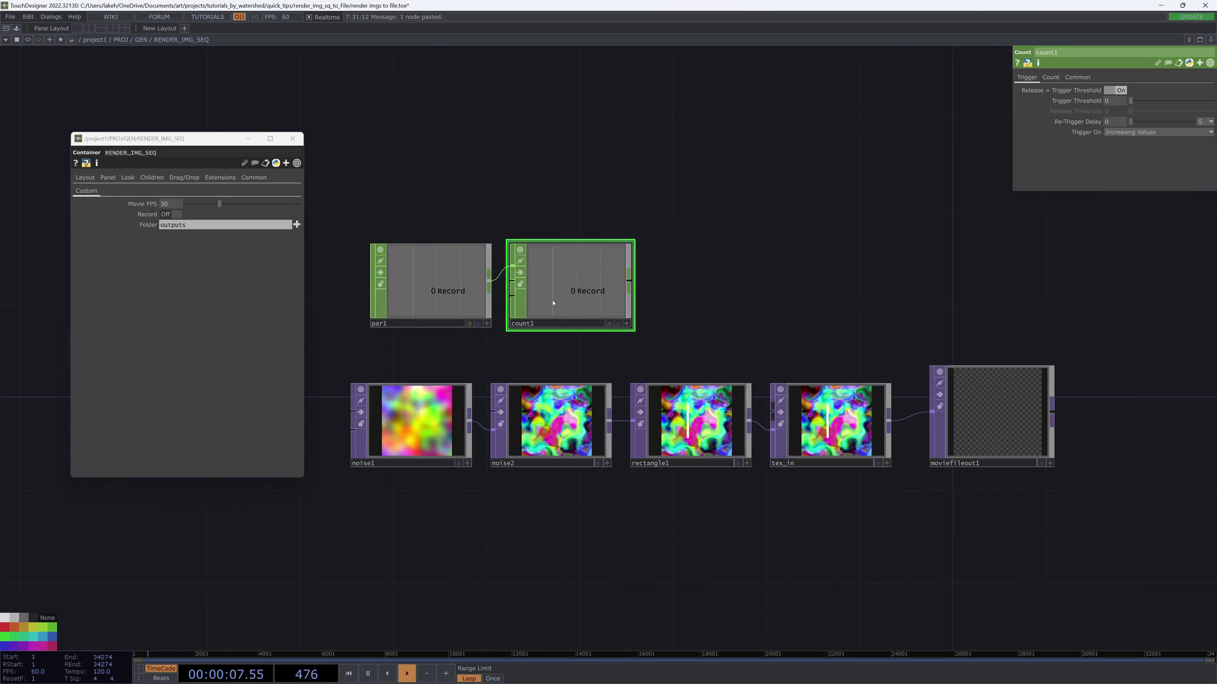
pyautogui.moveTo(449, 299); pyautogui.dragTo(427, 299)
# Step: Connect a Null CHOP to count1's output
pyautogui.rightClick(631, 283)
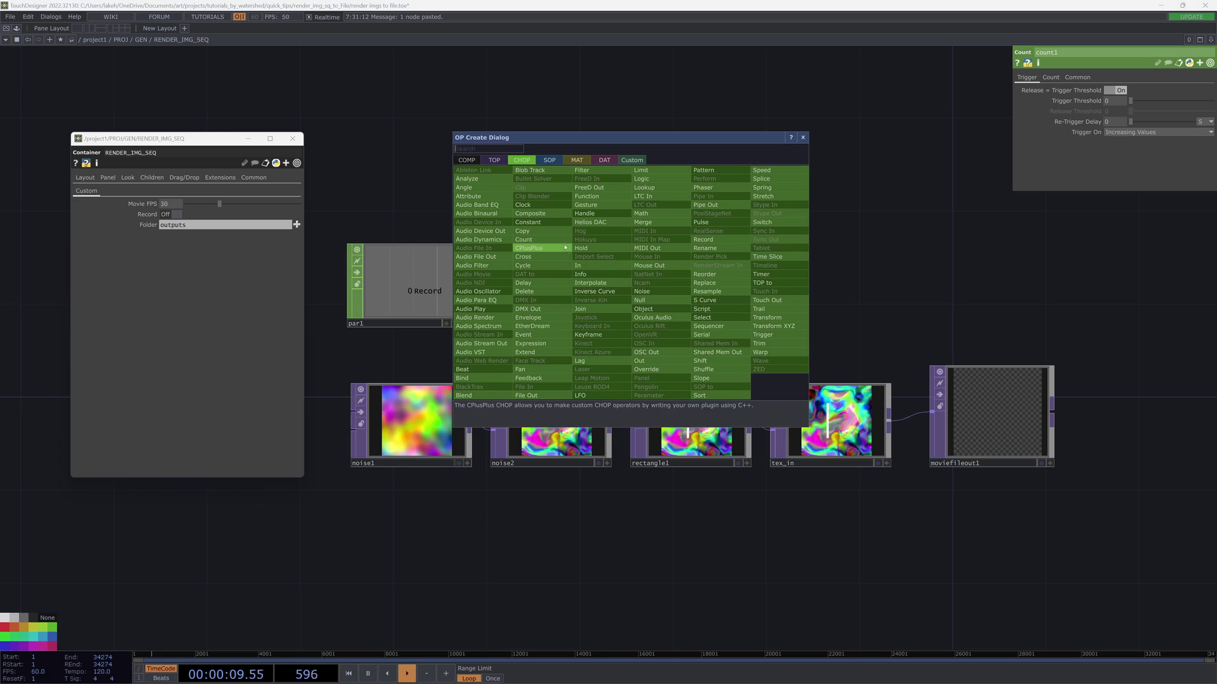
pyautogui.click(662, 289)
pyautogui.click(711, 289)
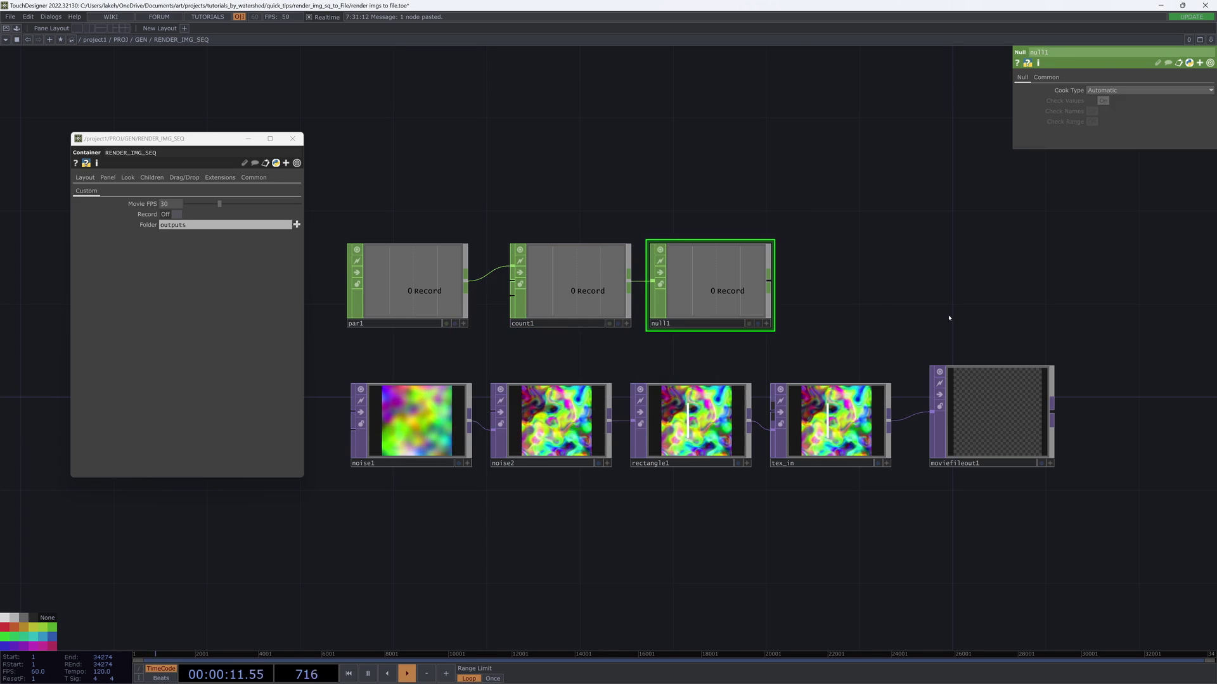
# Step: Drive moviefileout1's N parameter with the Record channel of null1
pyautogui.click(948, 377)
pyautogui.moveTo(766, 323); pyautogui.dragTo(1106, 134)
pyautogui.moveTo(789, 324); pyautogui.dragTo(722, 335)
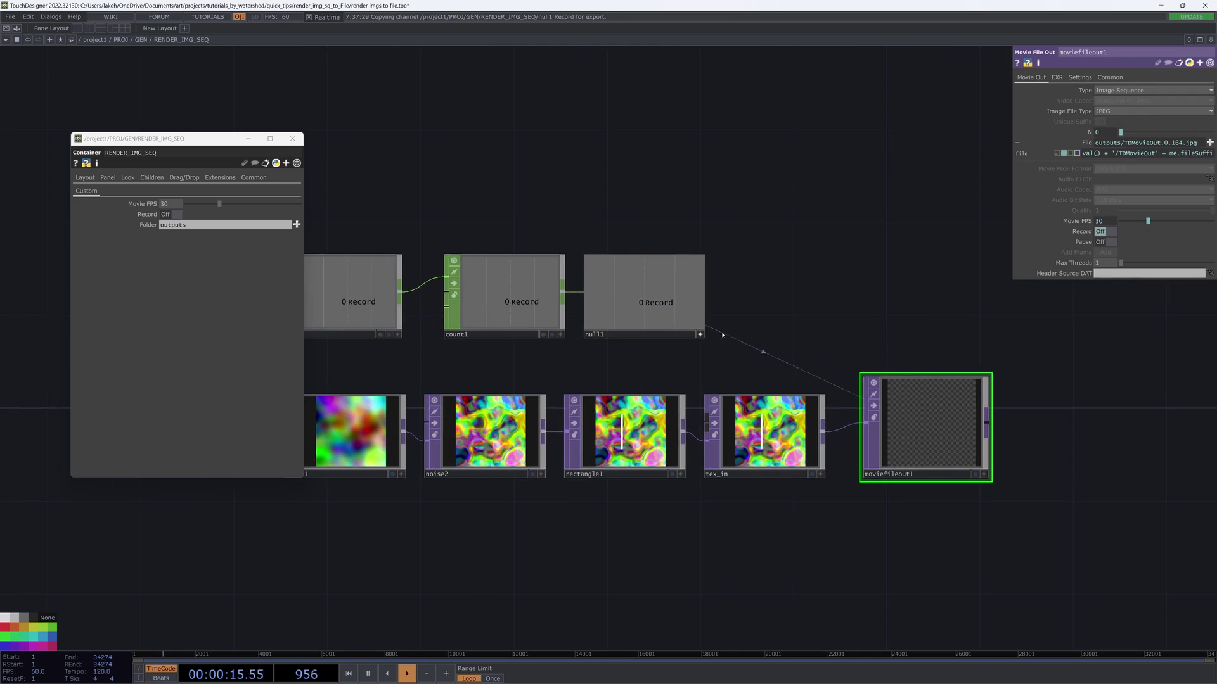
pyautogui.click(699, 334)
pyautogui.moveTo(864, 306); pyautogui.dragTo(892, 300)
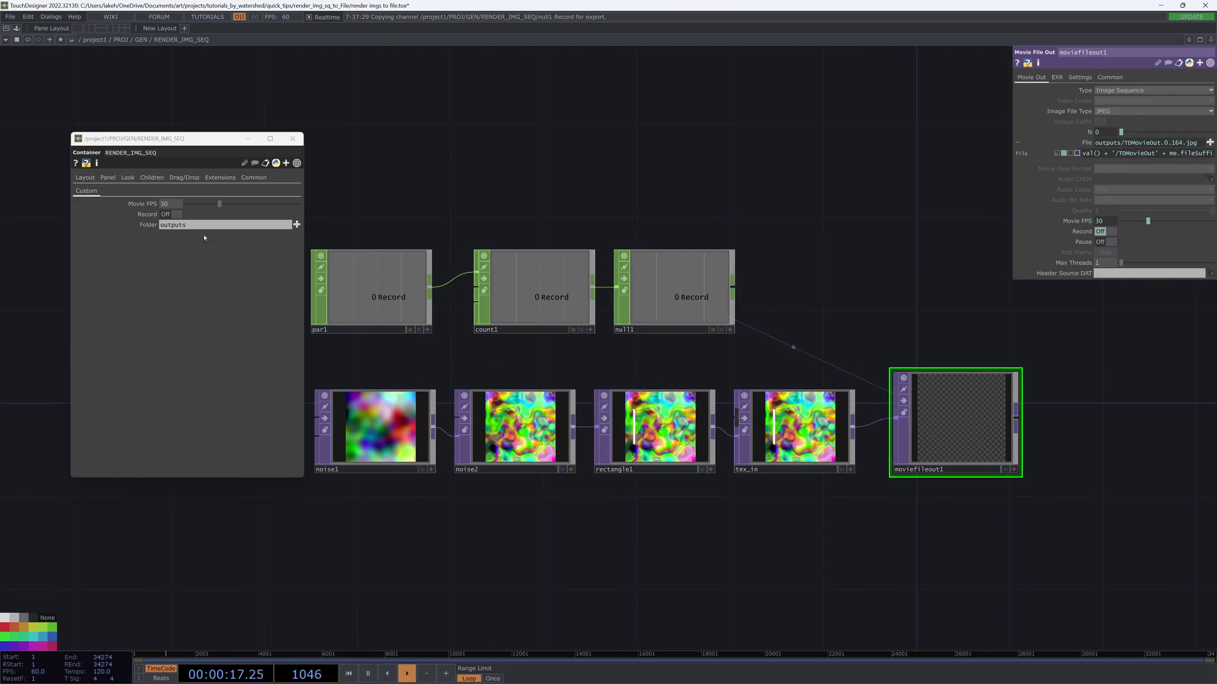
# Step: Record three short image sequences with RENDER_IMG_SEQ's Record parameter to test the counter-driven N value
pyautogui.click(167, 215)
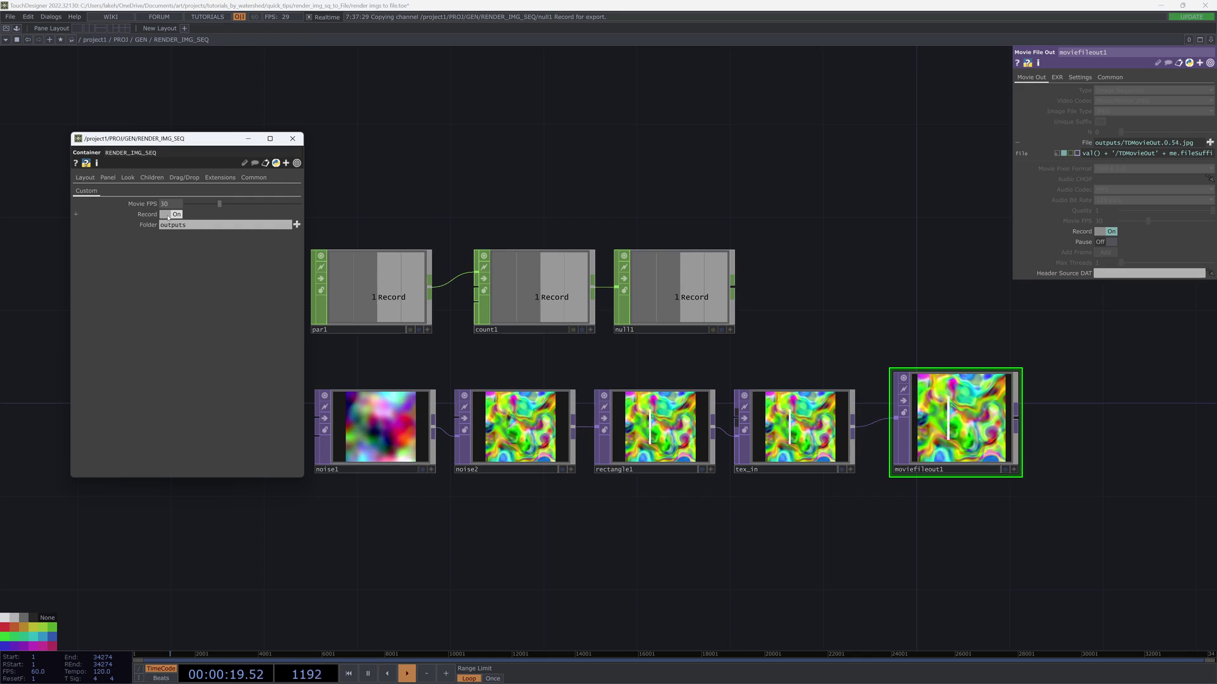
pyautogui.click(167, 215)
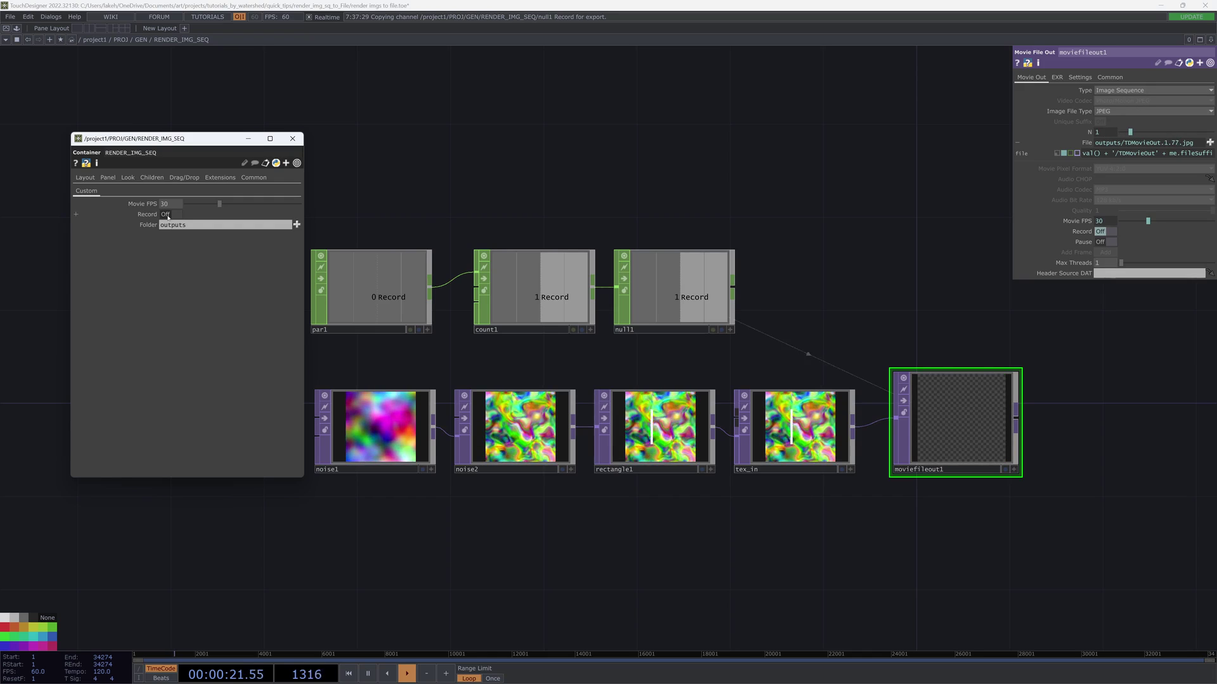
pyautogui.click(167, 215)
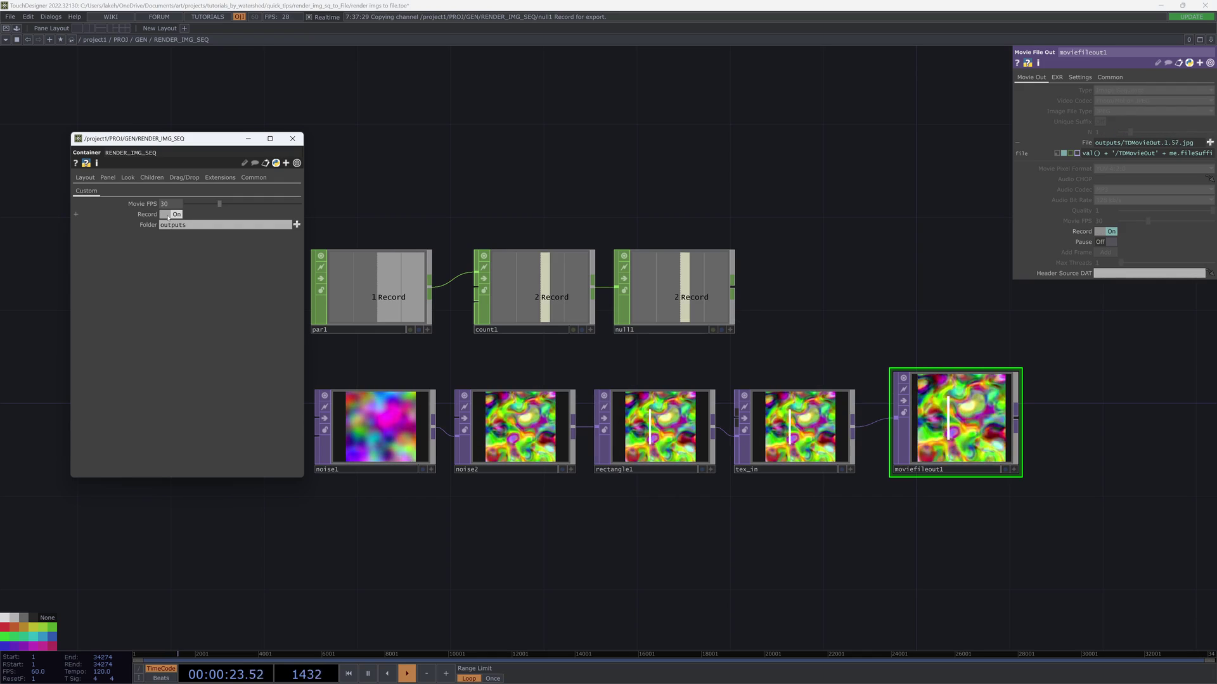
pyautogui.click(167, 215)
pyautogui.click(168, 214)
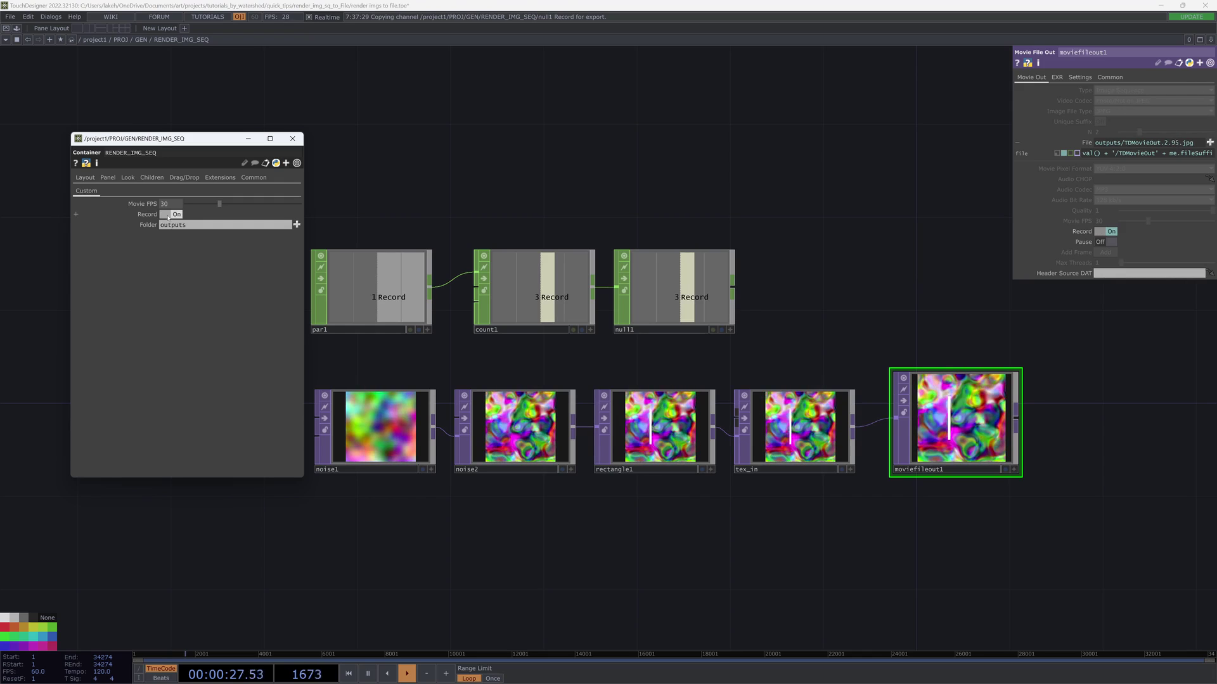
pyautogui.click(168, 215)
pyautogui.moveTo(561, 171); pyautogui.dragTo(592, 196)
pyautogui.moveTo(455, 259); pyautogui.dragTo(758, 320, button='right')
pyautogui.moveTo(757, 317)
pyautogui.mouseDown()
pyautogui.moveTo(757, 253)
pyautogui.moveTo(767, 324)
pyautogui.mouseUp()
pyautogui.moveTo(1147, 550); pyautogui.dragTo(467, 307, button='right')
pyautogui.moveTo(467, 307); pyautogui.dragTo(457, 217)
pyautogui.hotkey('ctrl', 'z')
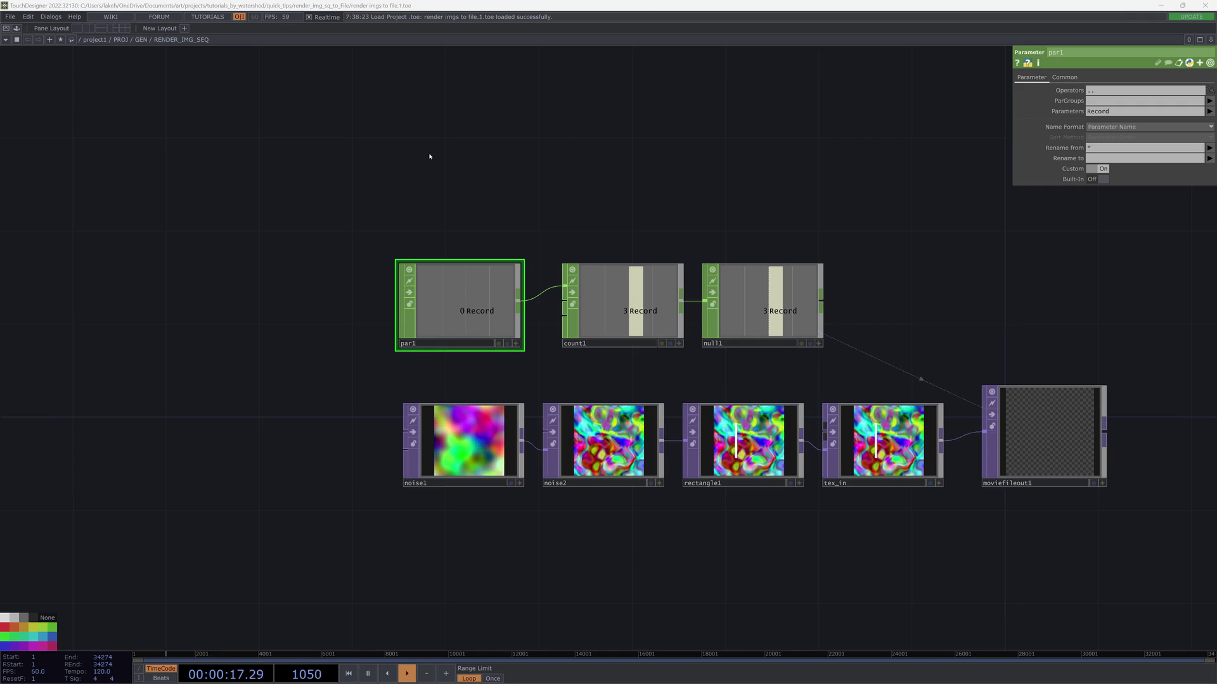
# Step: Add a Float custom parameter named Record Length to RENDER_IMG_SEQ, with default 30 and the label Record Length (s)
pyautogui.moveTo(534, 138); pyautogui.dragTo(460, 67)
pyautogui.rightClick(478, 463)
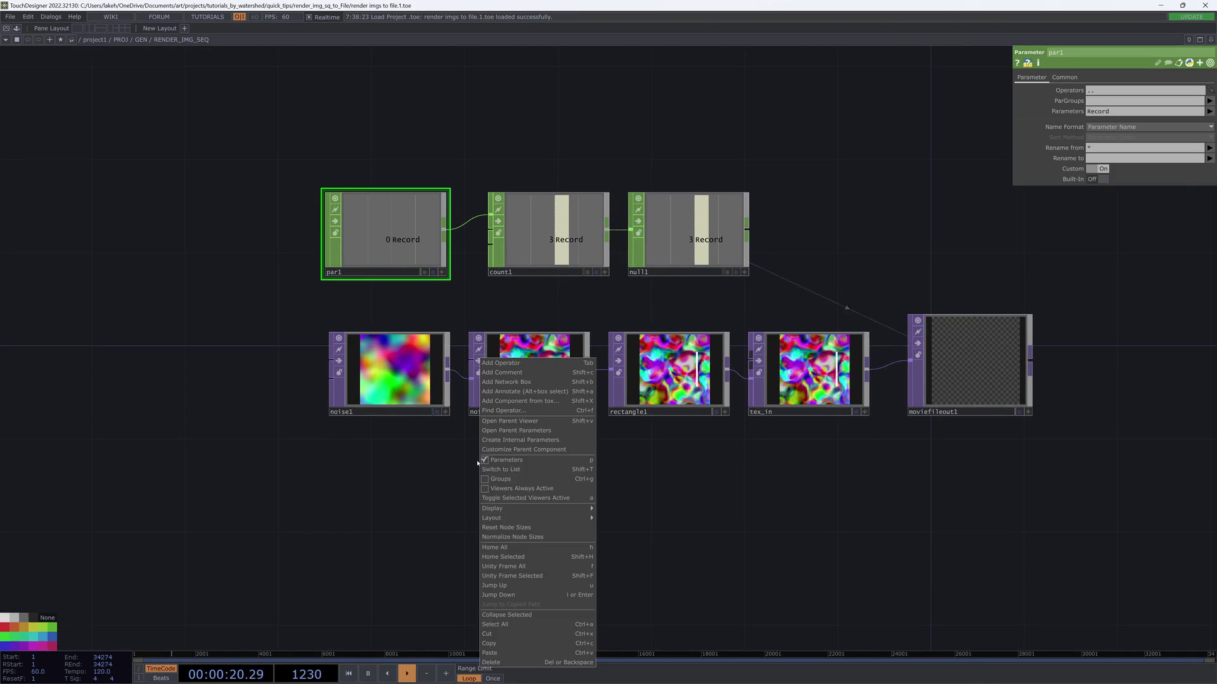
pyautogui.click(513, 449)
pyautogui.moveTo(465, 273); pyautogui.dragTo(85, 198)
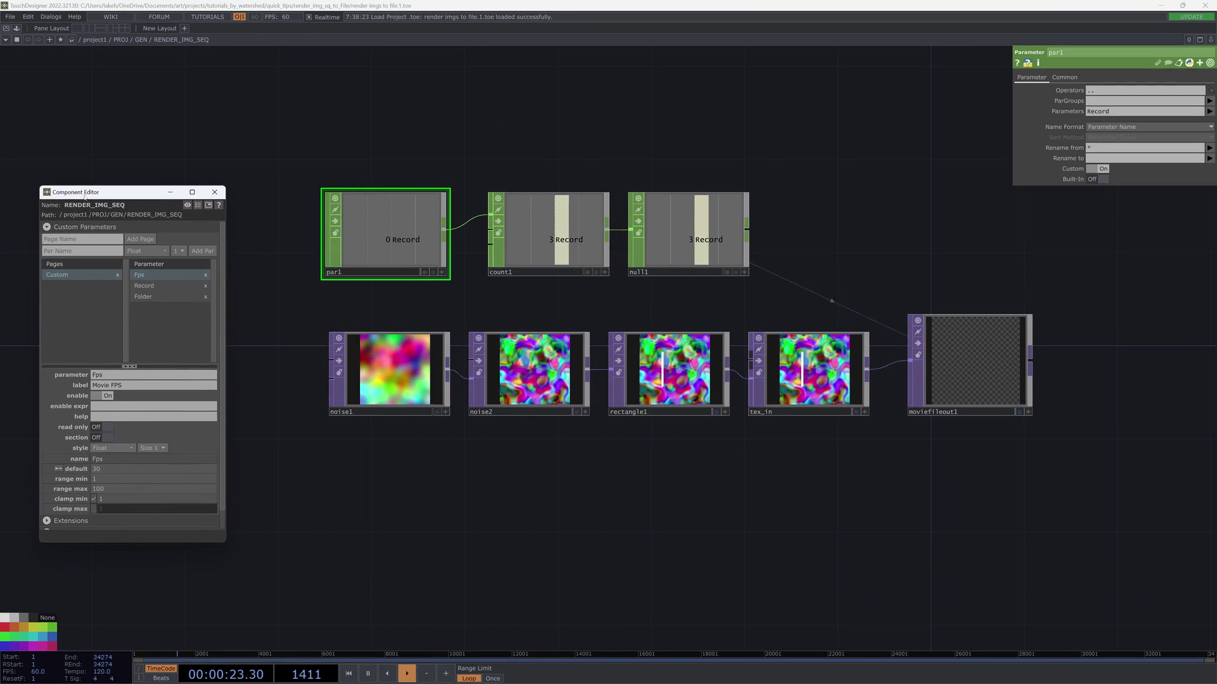
pyautogui.click(72, 251)
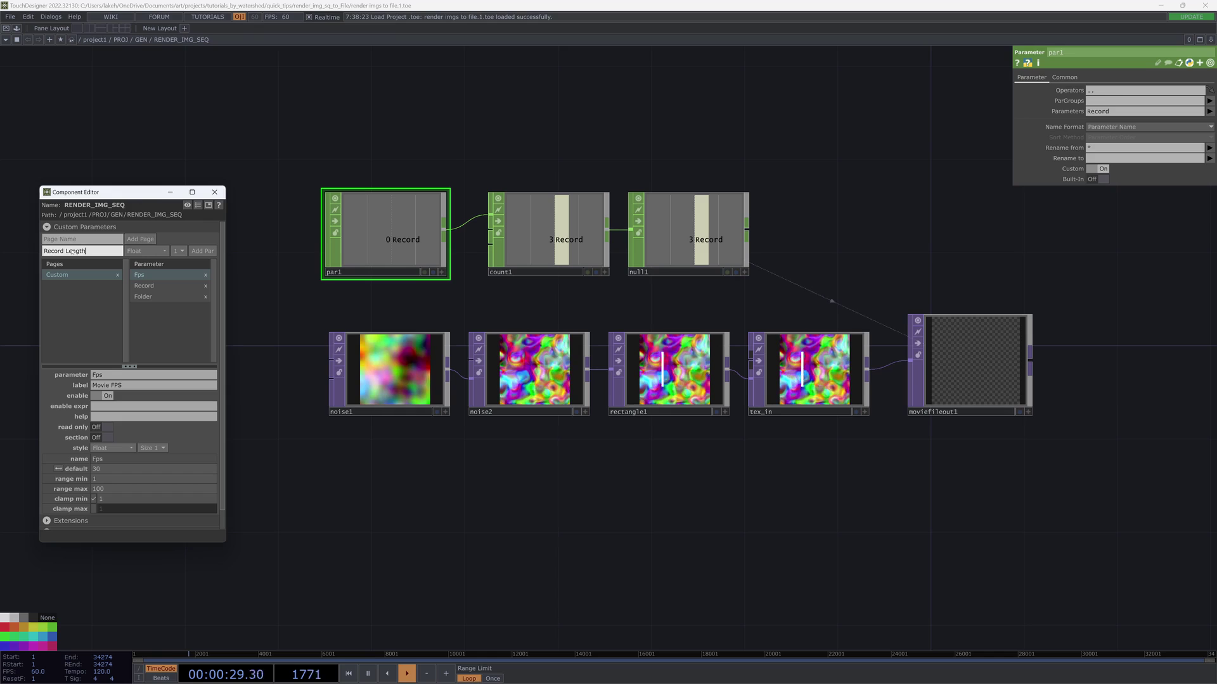
pyautogui.click(195, 252)
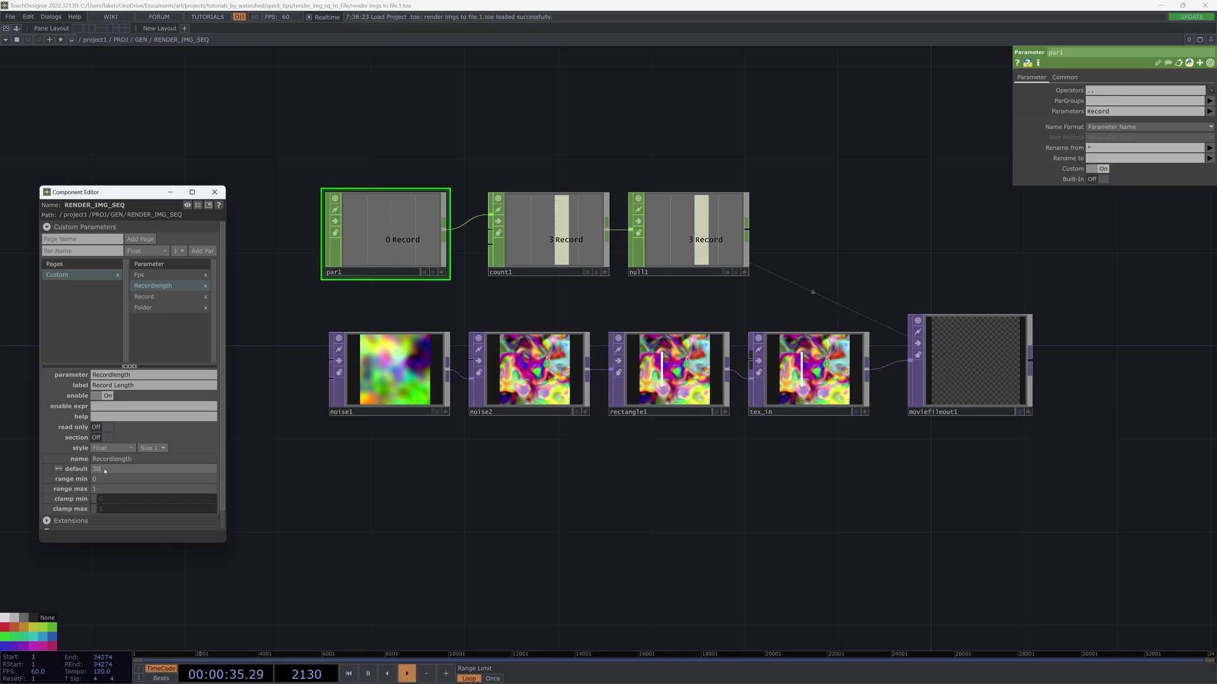
pyautogui.click(140, 386)
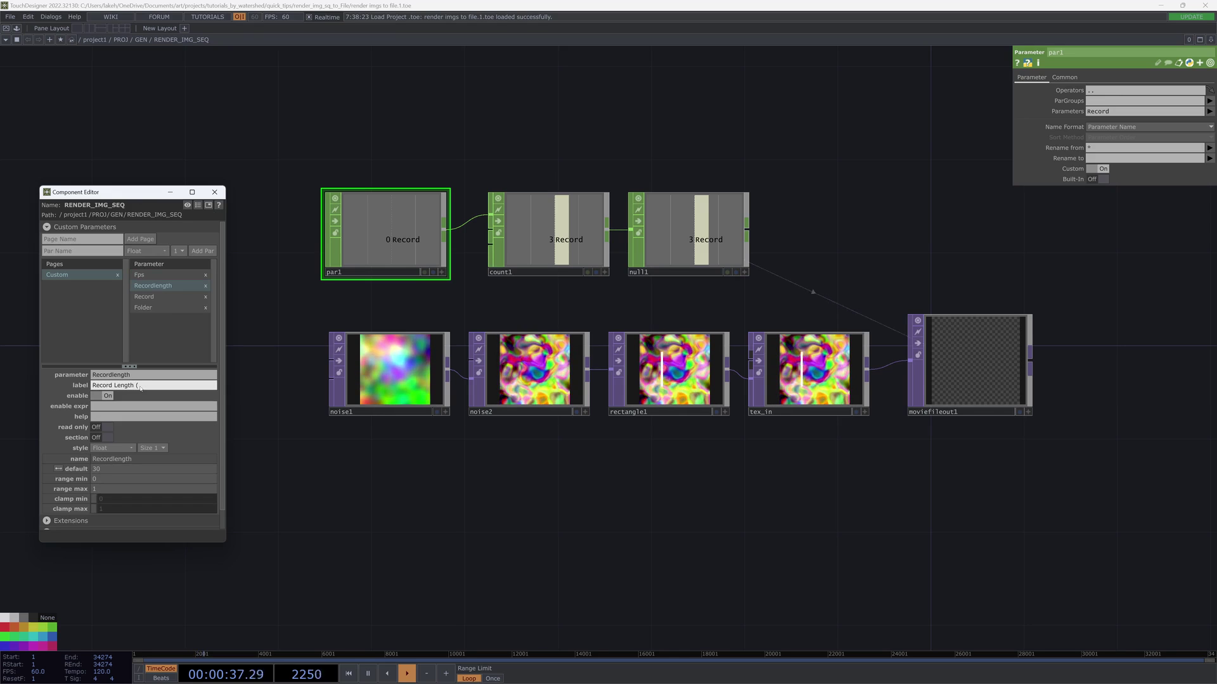
pyautogui.click(255, 511)
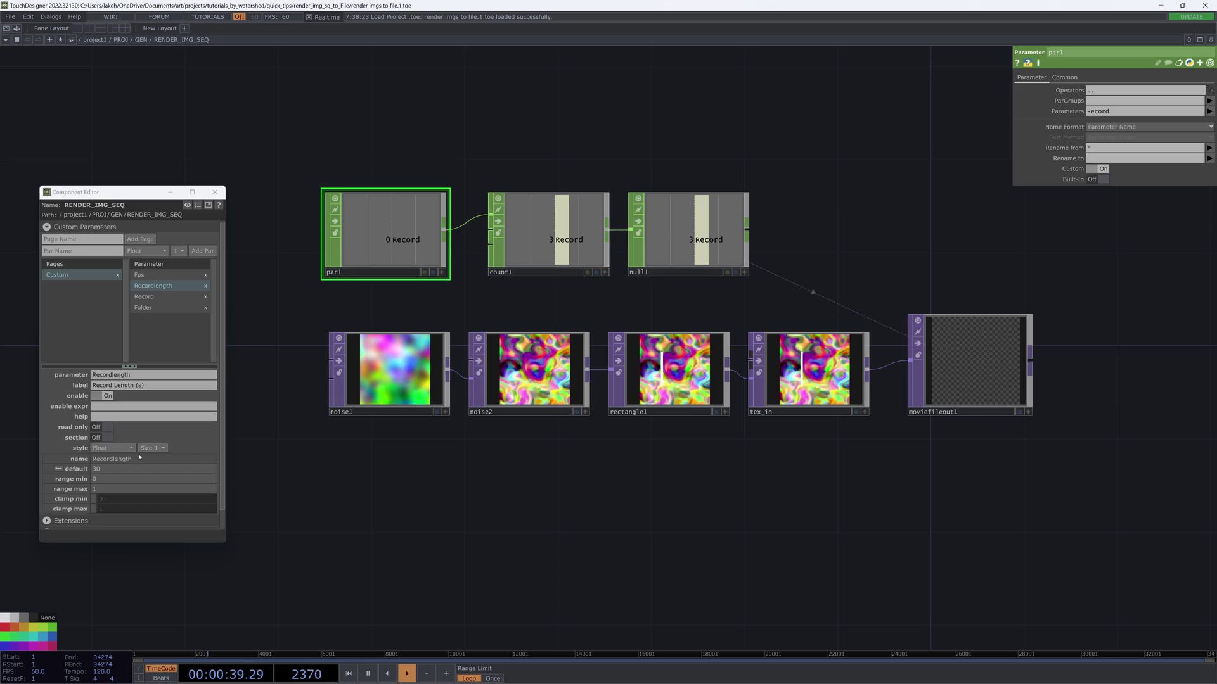
# Step: Add a Timer CHOP below the noise1 node
pyautogui.press('Tab')
pyautogui.write('tim')
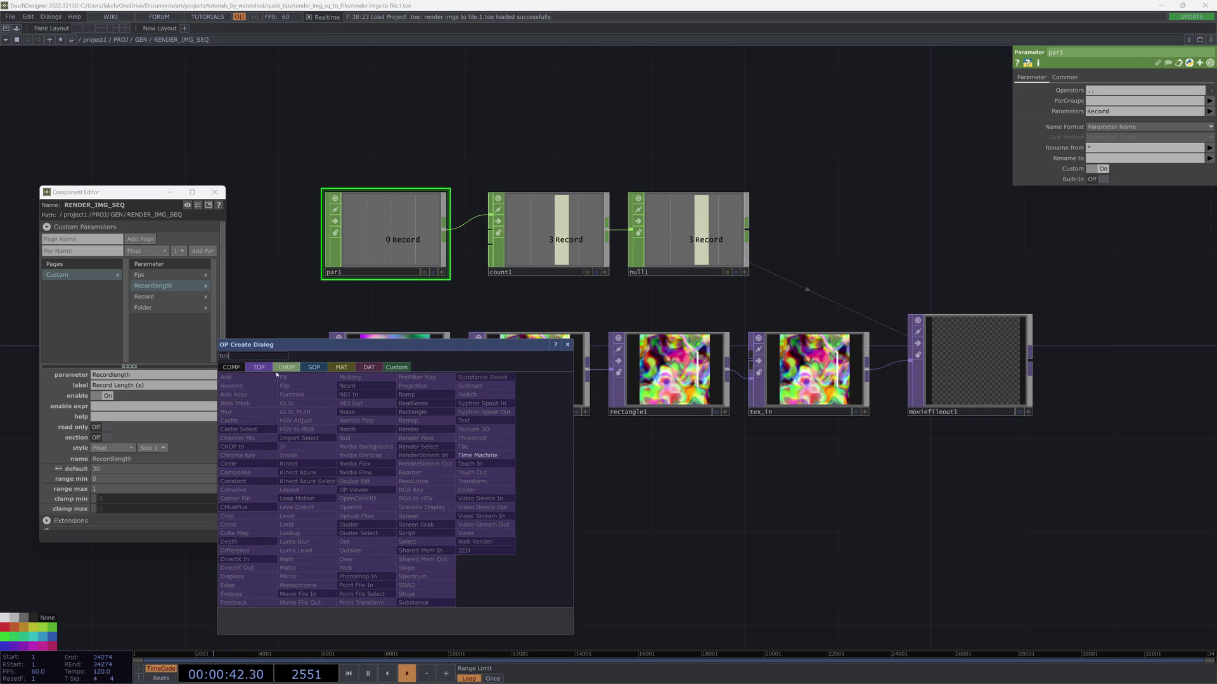
pyautogui.click(279, 370)
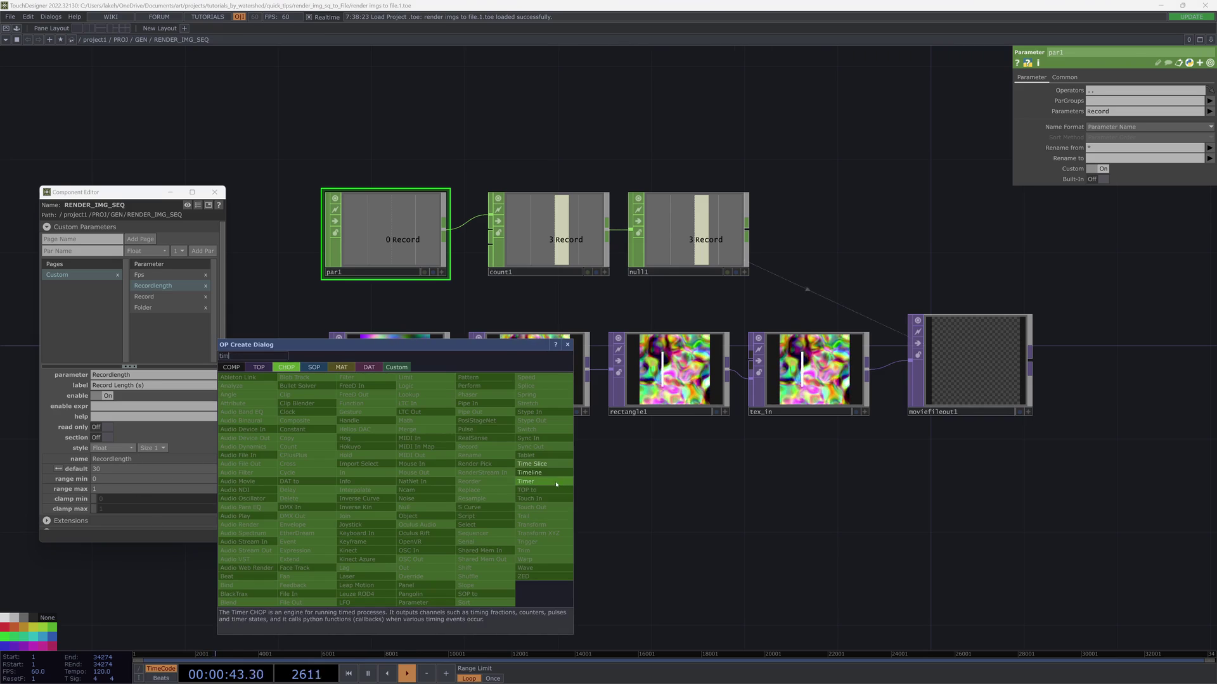
pyautogui.click(550, 482)
pyautogui.click(387, 493)
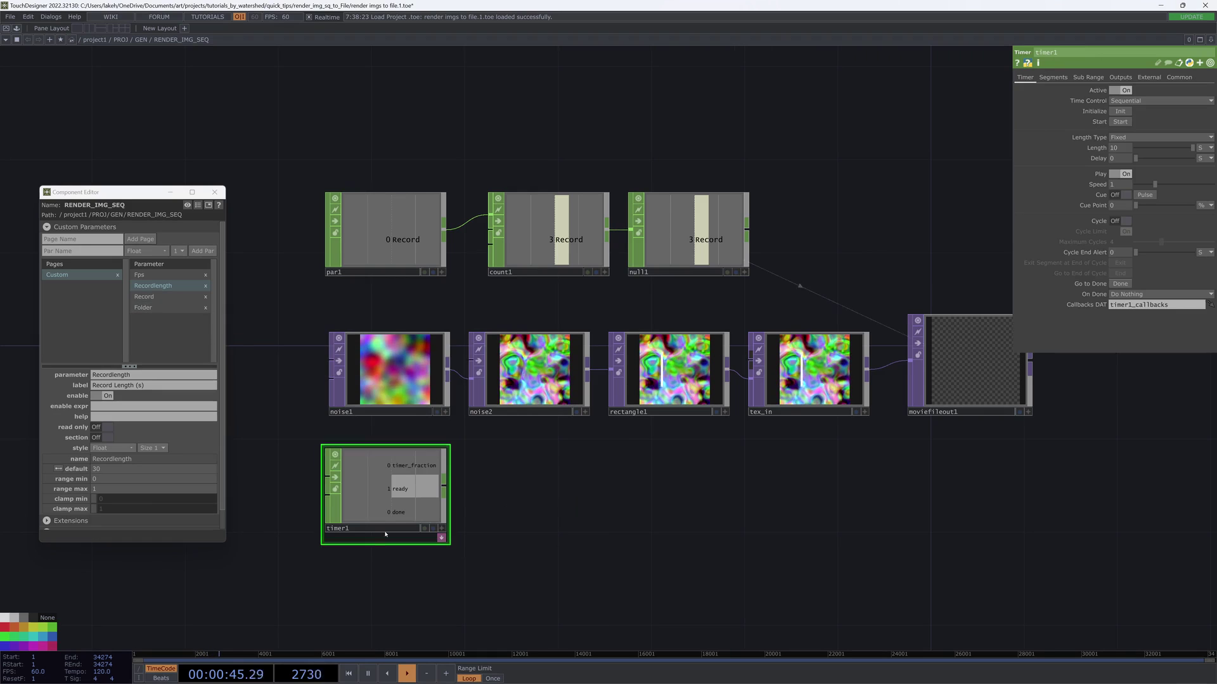
# Step: Set timer1's Length to the expression parent().par.Recordlength.eval()
pyautogui.click(1088, 151)
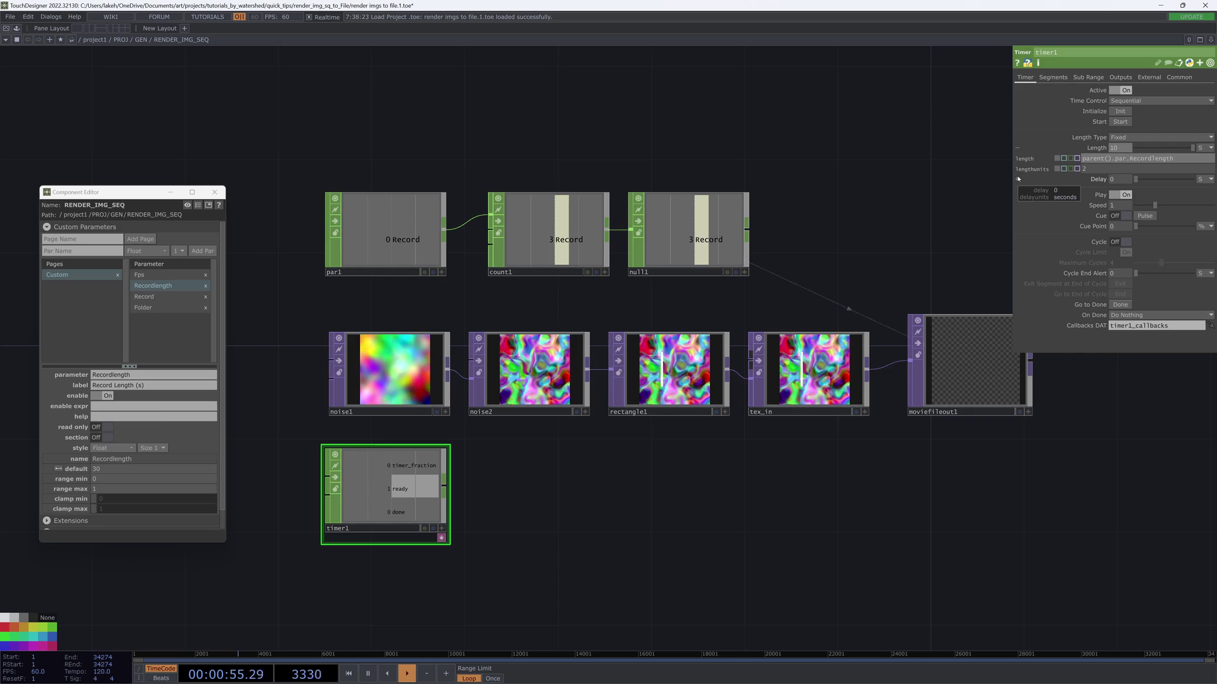
pyautogui.press('Return')
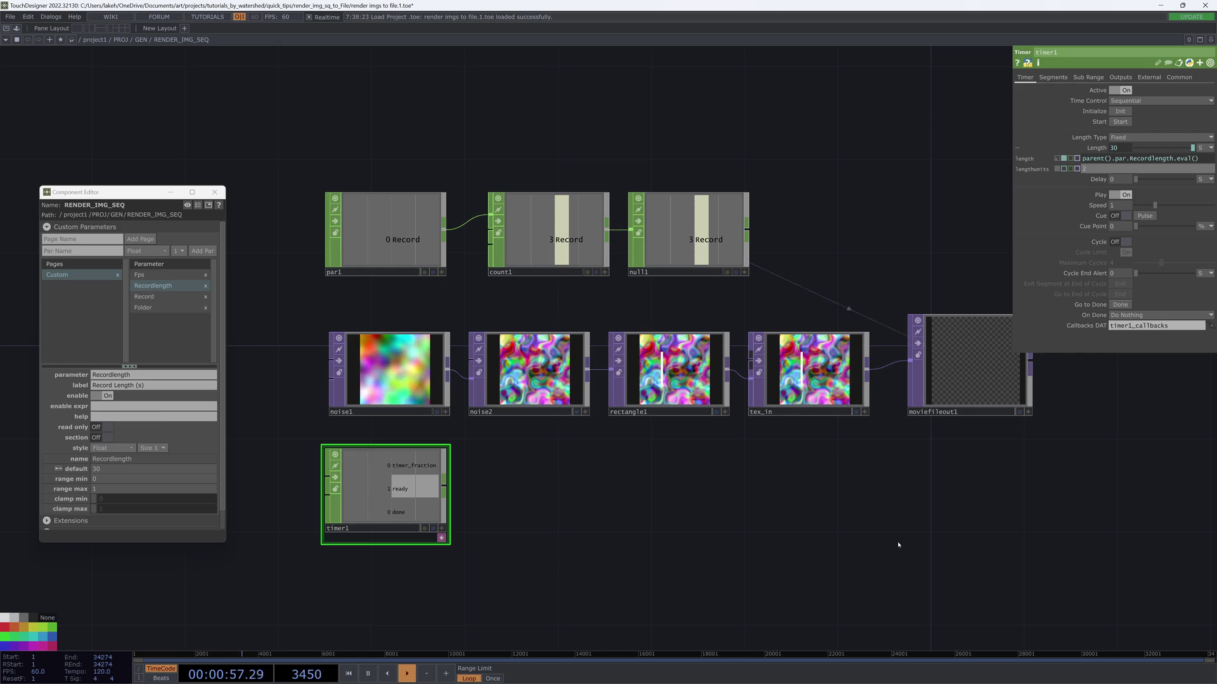
# Step: Initialize and start timer1, set the Record Length default to 5, and reinitialize timer1 to test its length update
pyautogui.moveTo(883, 548); pyautogui.dragTo(875, 532)
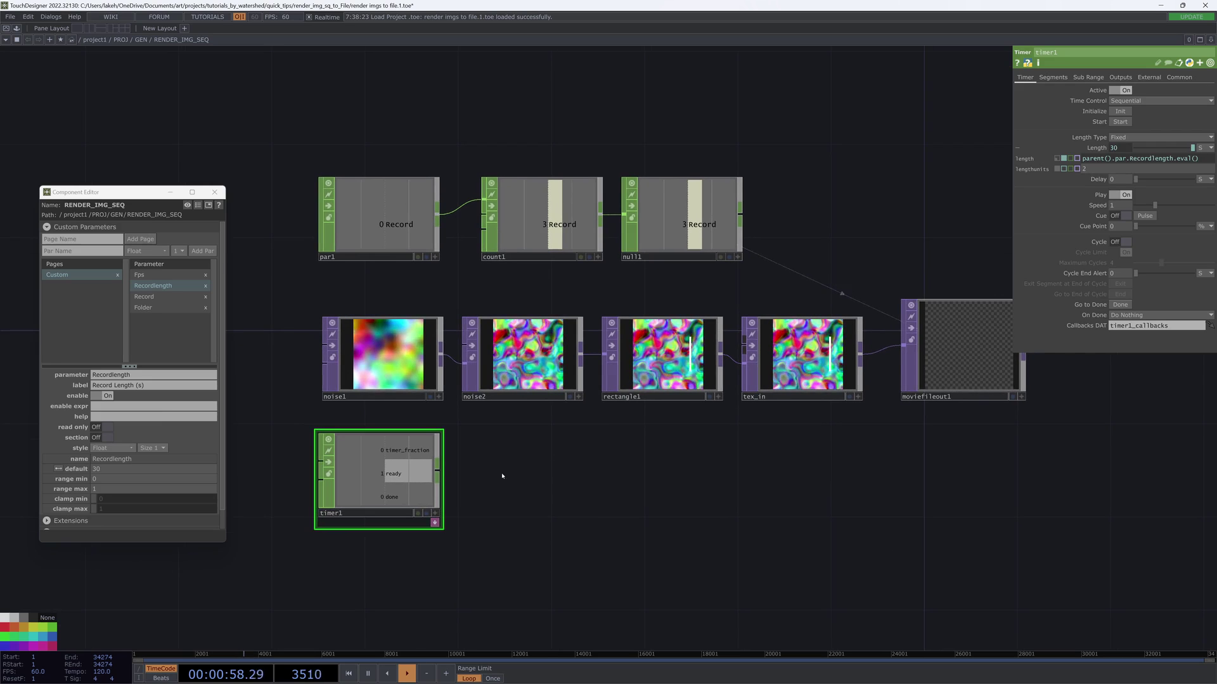
pyautogui.click(110, 469)
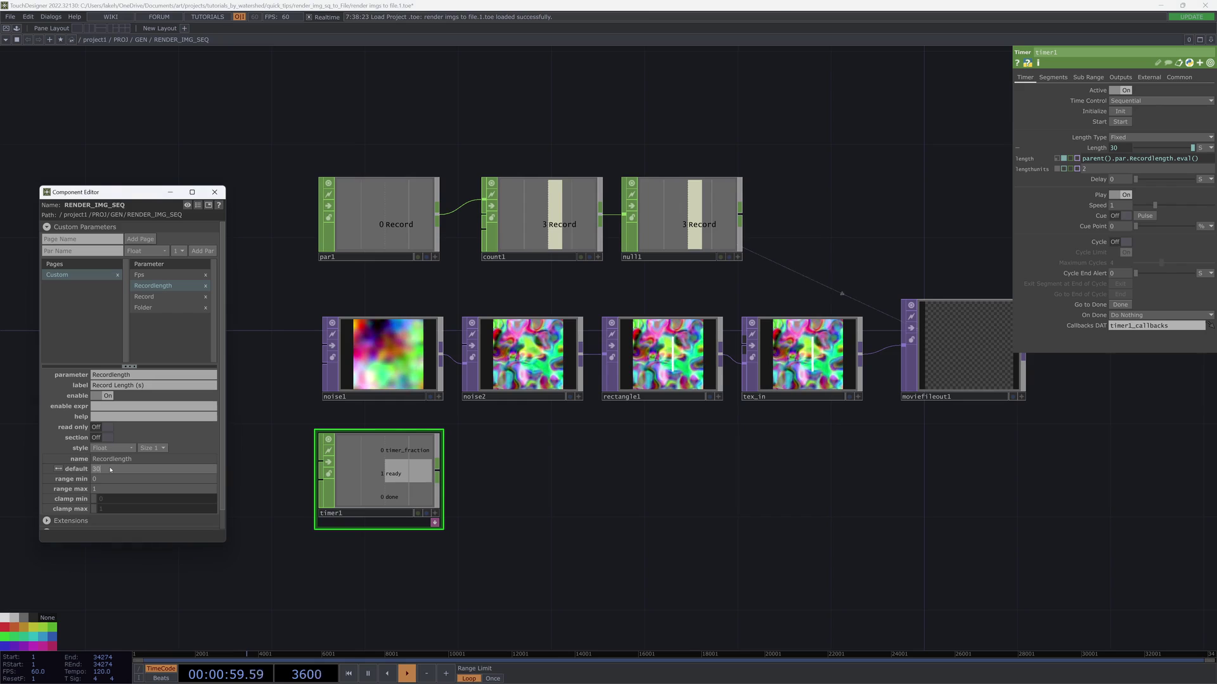
pyautogui.click(1119, 111)
pyautogui.click(1119, 121)
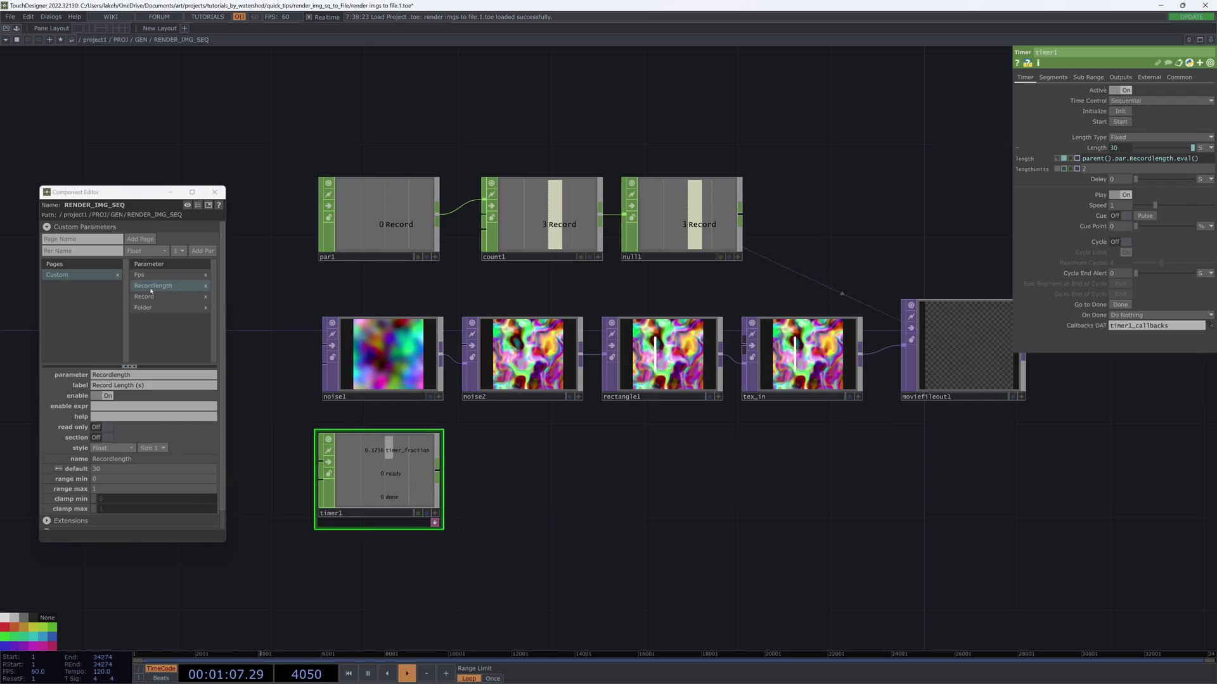
pyautogui.moveTo(103, 470); pyautogui.dragTo(68, 471)
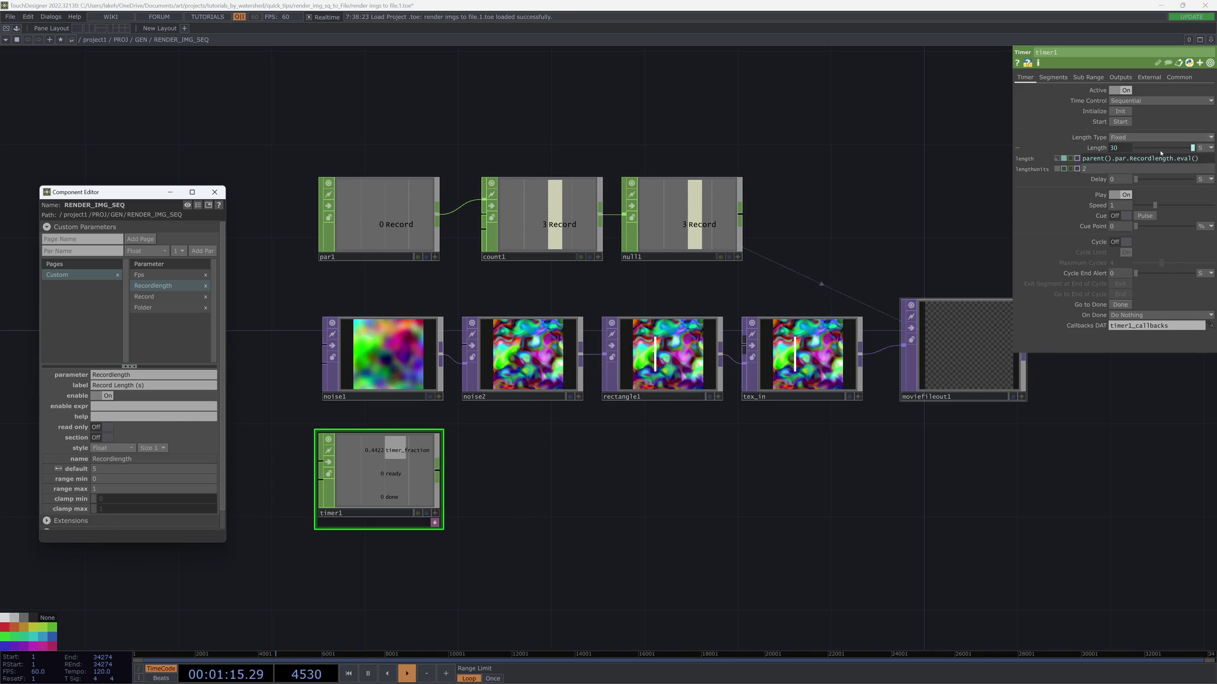
pyautogui.click(1120, 111)
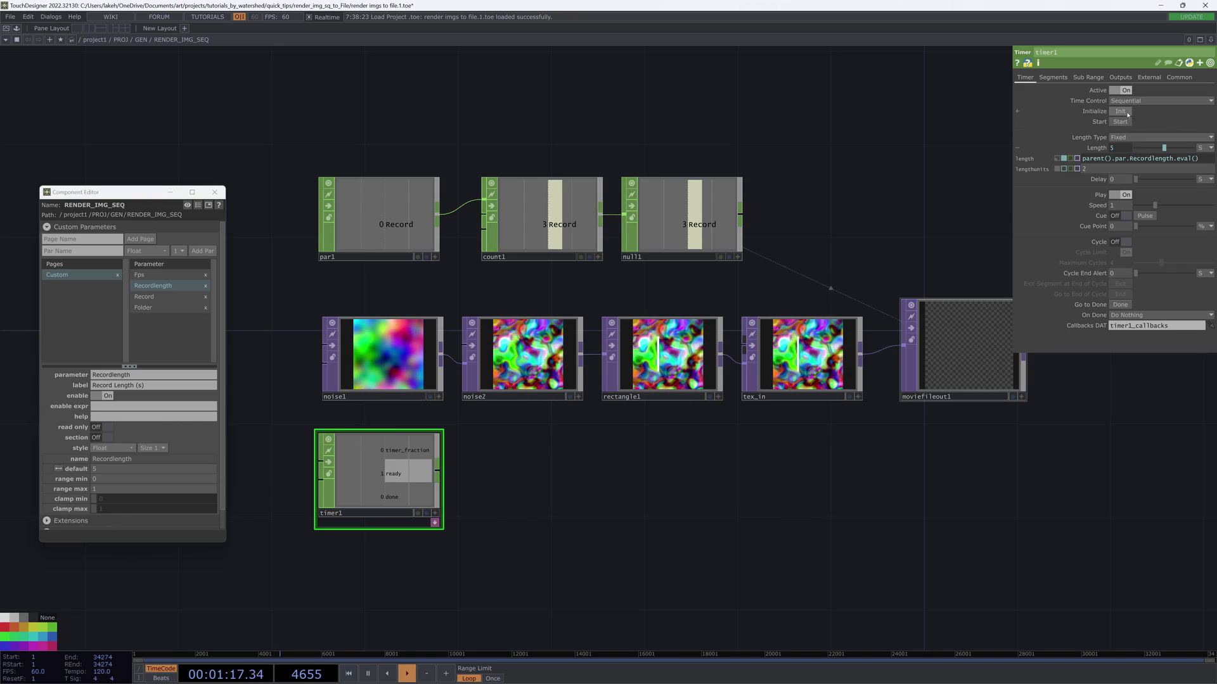
# Step: Move count1 and null1 upward and shift par1 up and away from count1, leaving space above the noise1 chain
pyautogui.moveTo(622, 475); pyautogui.dragTo(730, 452)
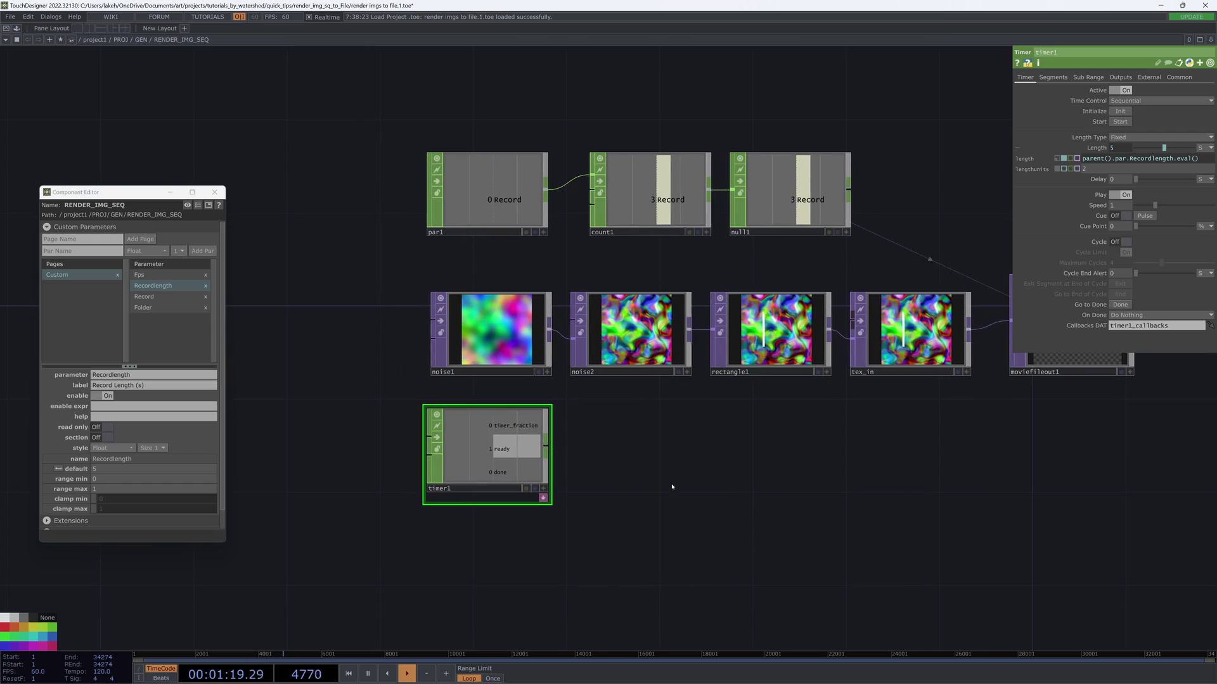
pyautogui.rightClick(489, 574)
pyautogui.click(424, 575)
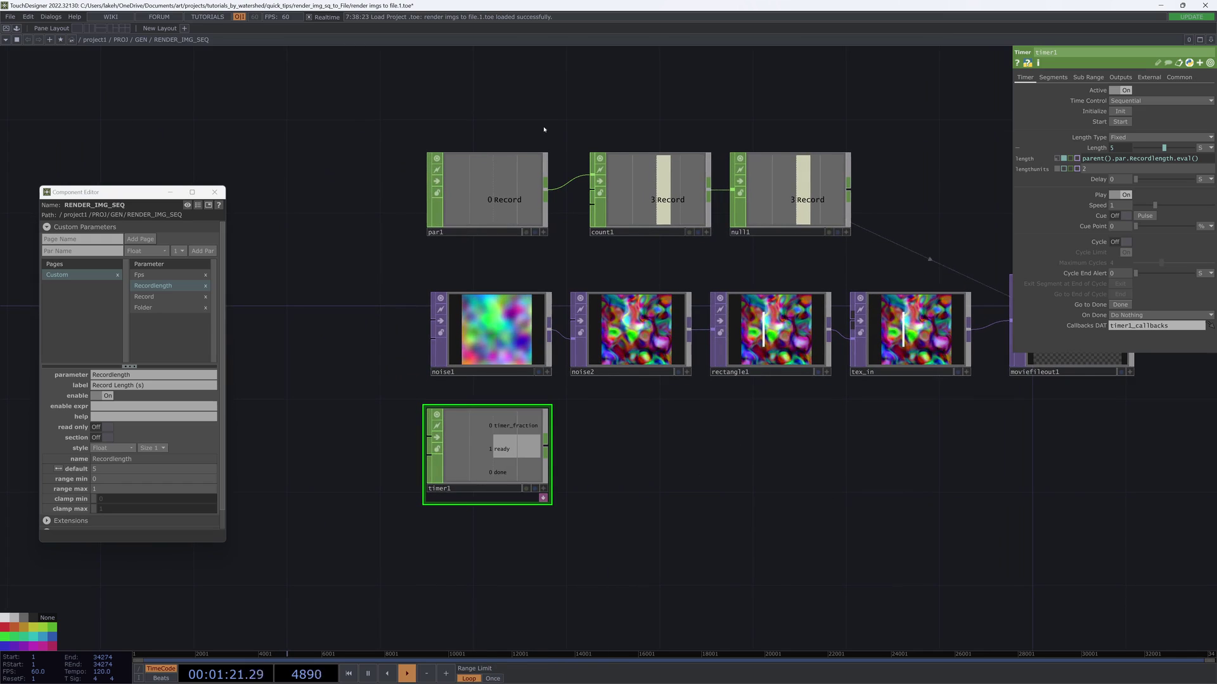
pyautogui.moveTo(832, 257); pyautogui.dragTo(670, 213)
pyautogui.moveTo(669, 214); pyautogui.dragTo(666, 211, button='right')
pyautogui.moveTo(662, 204); pyautogui.dragTo(662, 134)
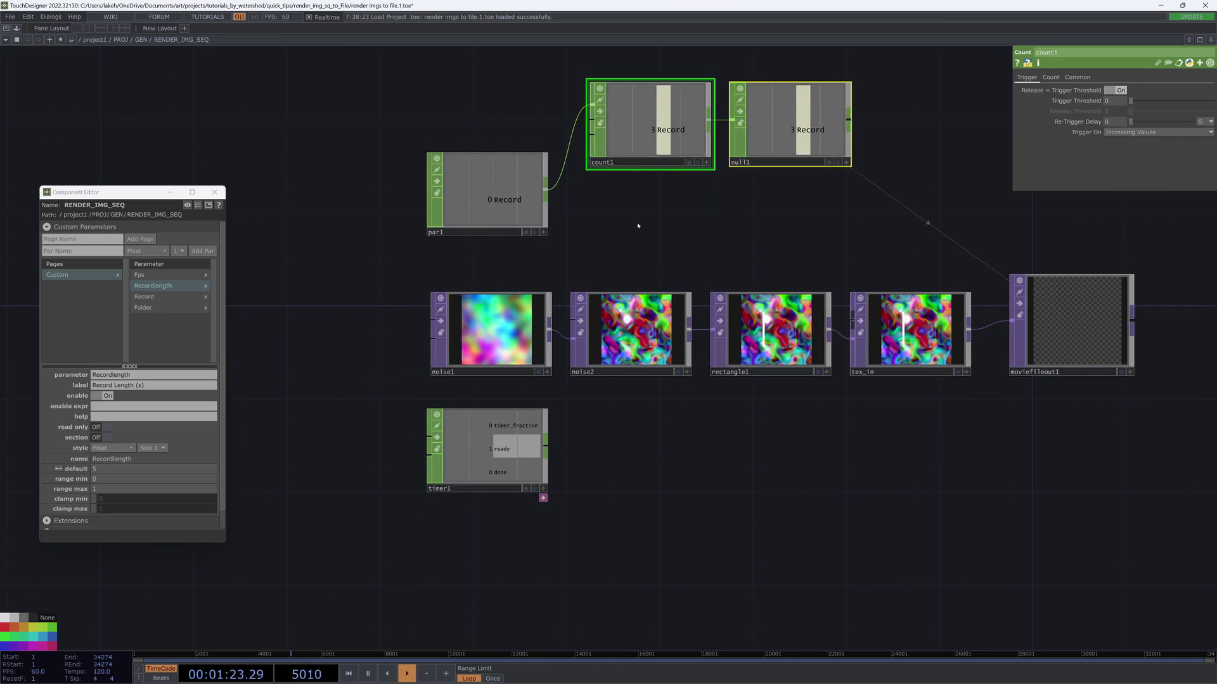
pyautogui.moveTo(638, 226); pyautogui.dragTo(649, 278)
pyautogui.moveTo(529, 237); pyautogui.dragTo(424, 178)
# Step: Add Recordlength to the parameters that par1 outputs alongside Record
pyautogui.click(1209, 111)
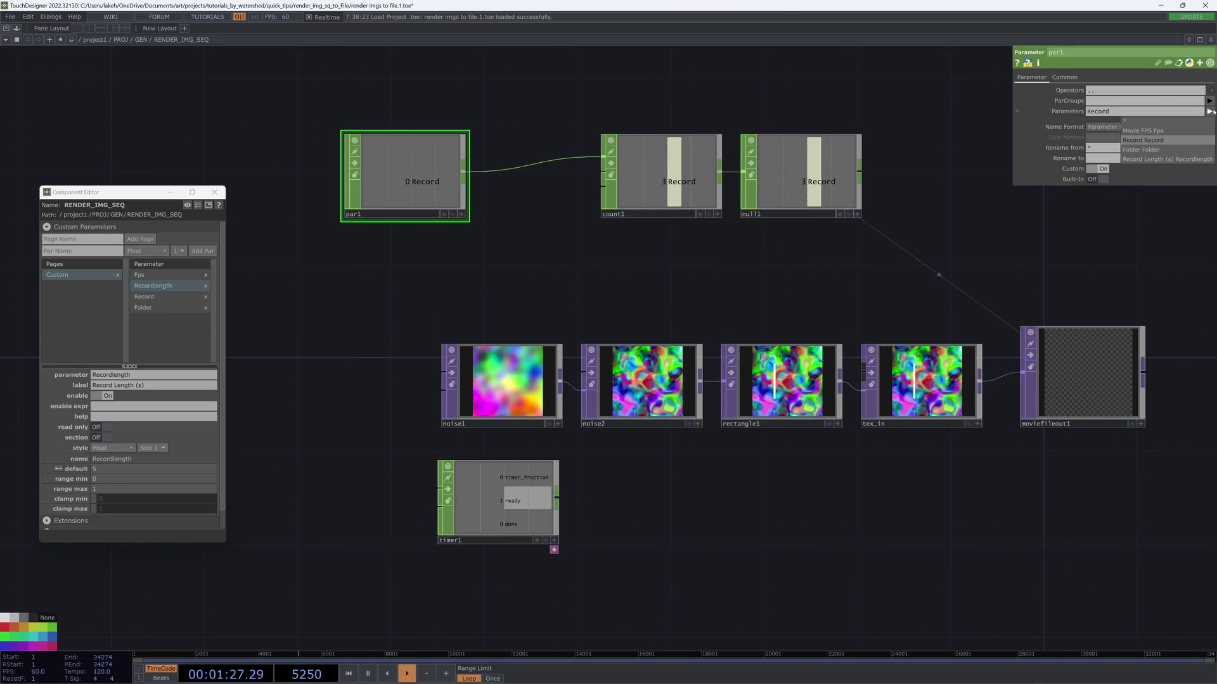
pyautogui.click(1144, 140)
pyautogui.click(1177, 159)
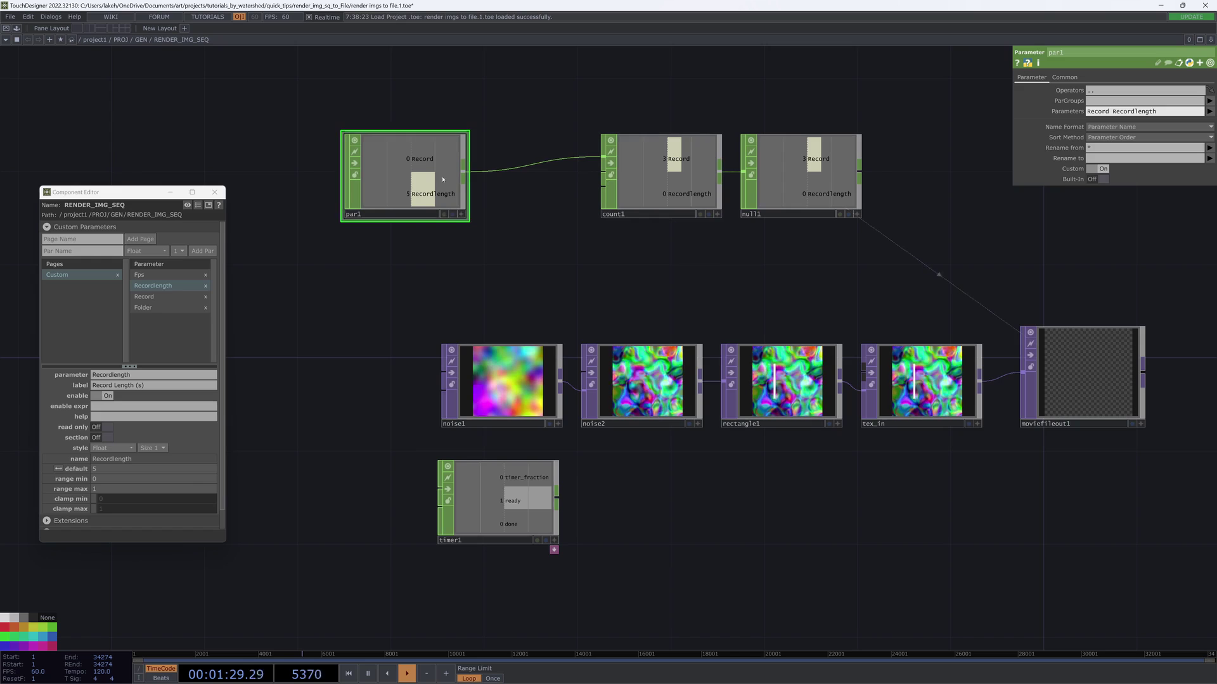
# Step: Insert a Select CHOP between par1 and count1 with its Channel Names set to Record
pyautogui.moveTo(412, 184); pyautogui.dragTo(319, 184)
pyautogui.rightClick(437, 170)
pyautogui.click(437, 170)
pyautogui.write('re')
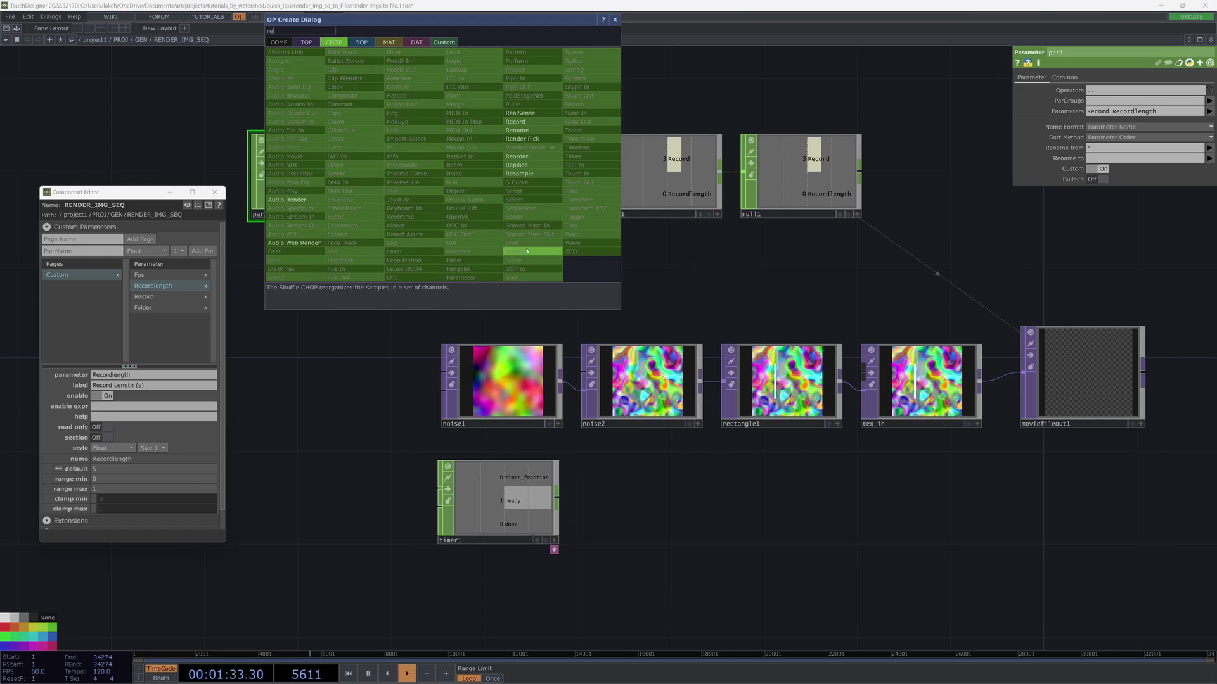
pyautogui.click(517, 200)
pyautogui.click(498, 176)
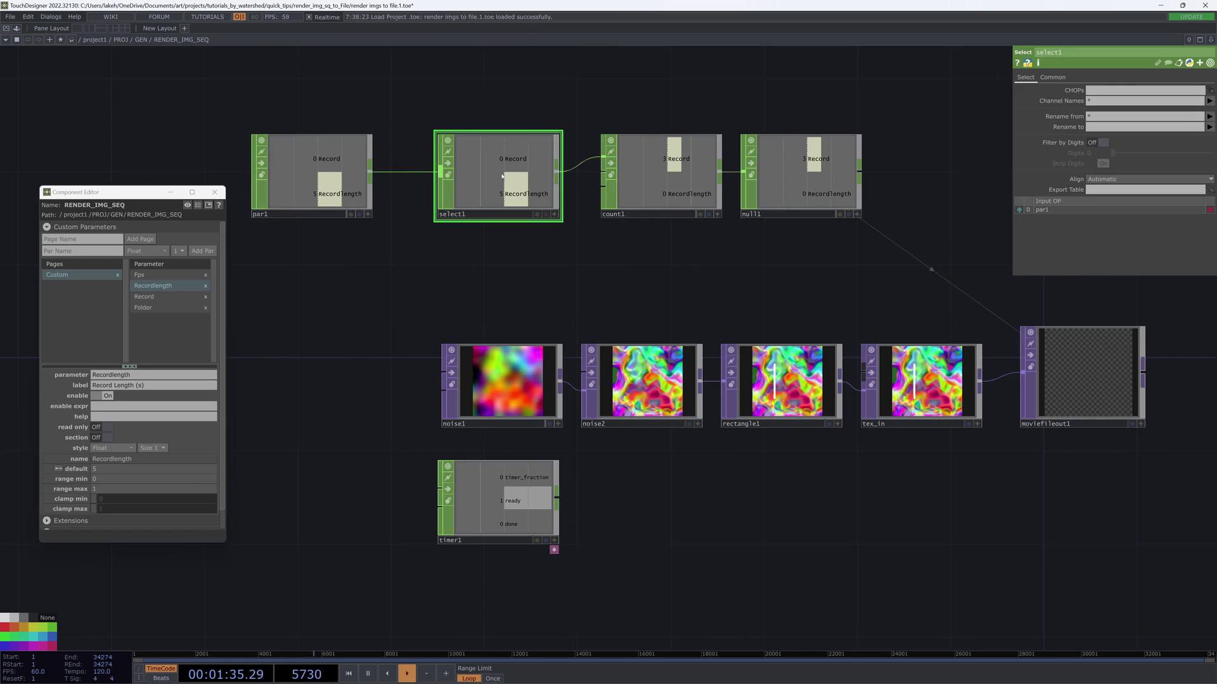
pyautogui.click(1209, 101)
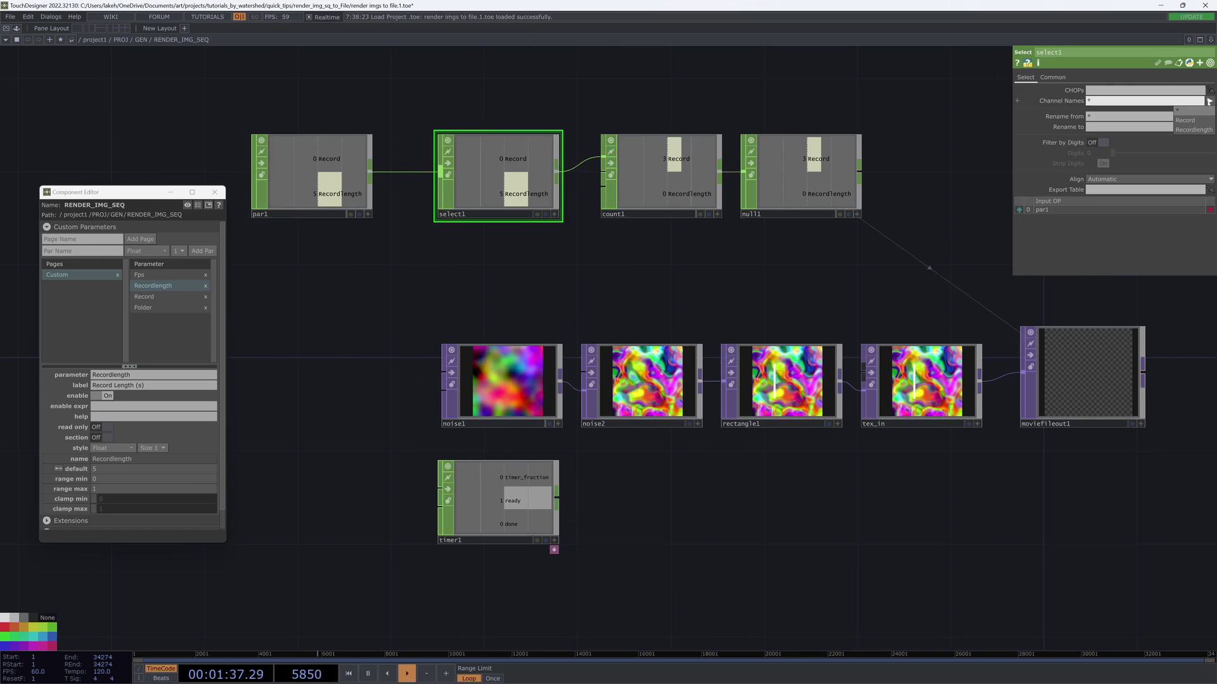
pyautogui.click(1197, 120)
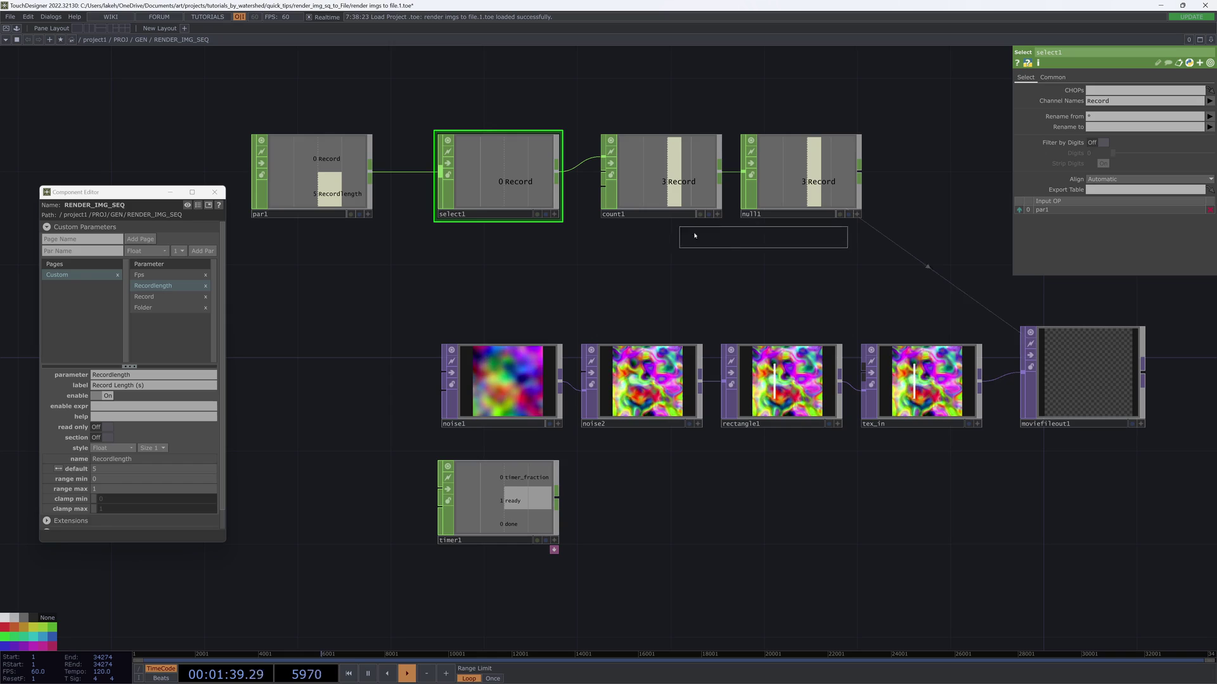
pyautogui.moveTo(288, 188)
pyautogui.mouseDown()
pyautogui.moveTo(288, 255)
pyautogui.moveTo(312, 188)
pyautogui.mouseUp()
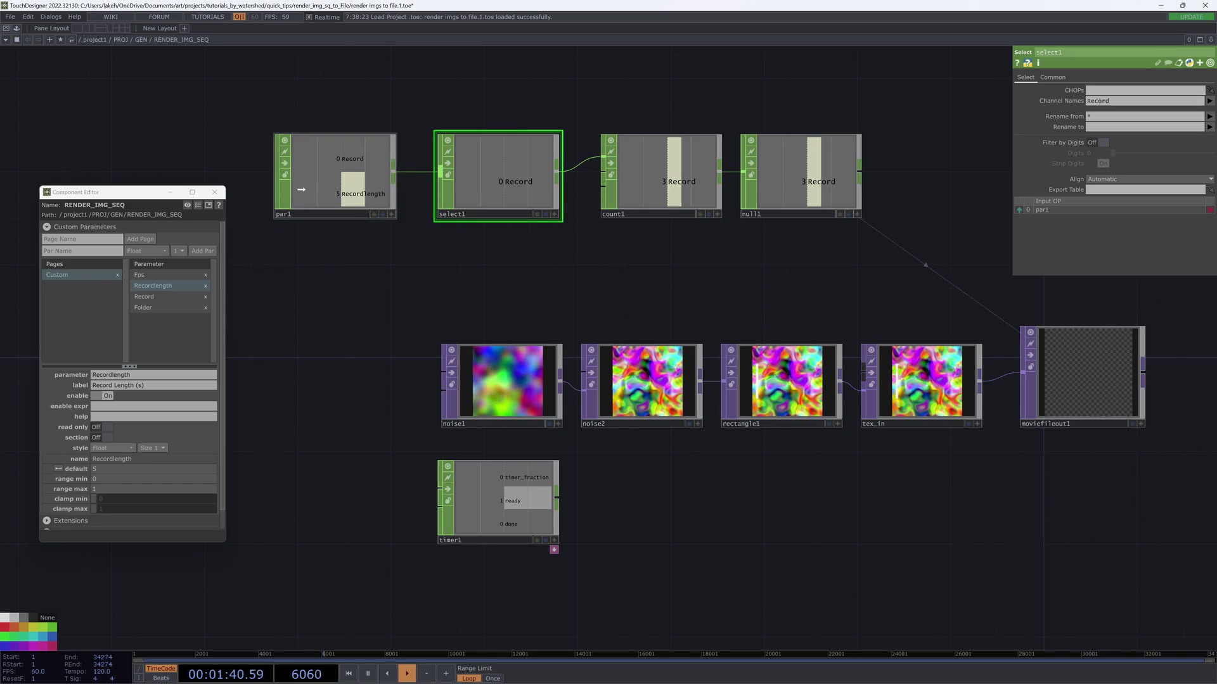
# Step: Duplicate select1 below itself, fed by par1, and set the copy's Channel Names to Recordlength
pyautogui.hotkey('ctrl', 'v')
pyautogui.hotkey('ctrl', 'z')
pyautogui.click(496, 204)
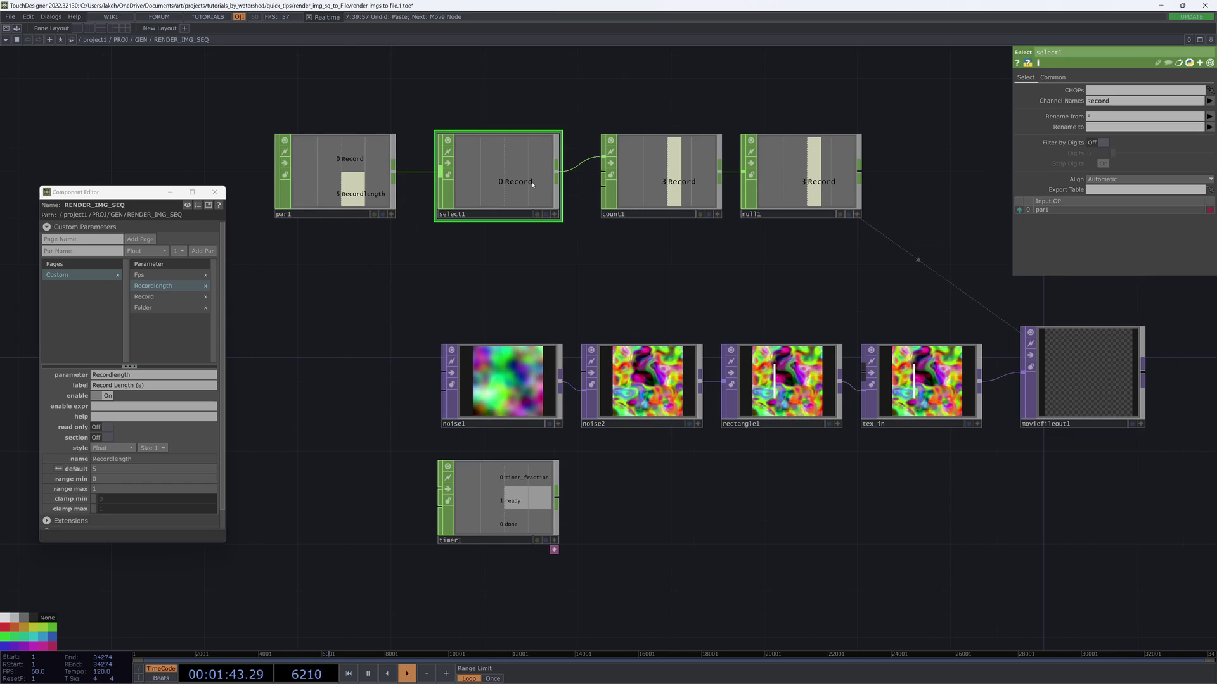
pyautogui.hotkey('ctrl', 'c')
pyautogui.hotkey('ctrl', 'v')
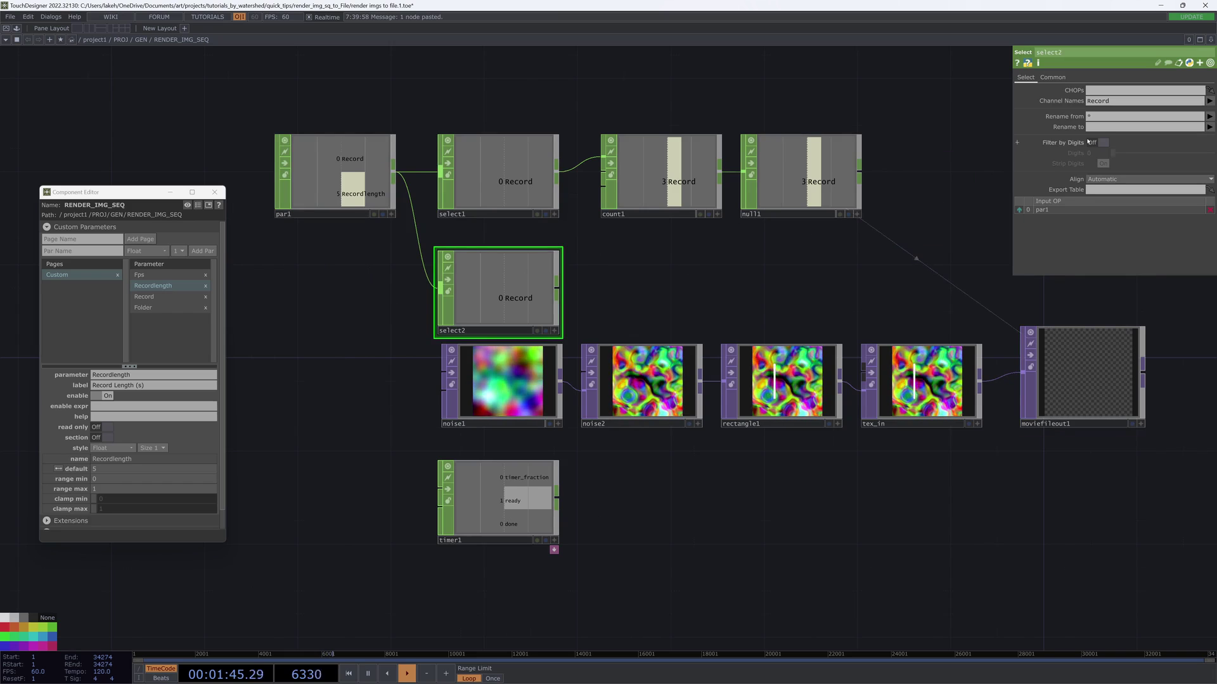
pyautogui.click(1209, 101)
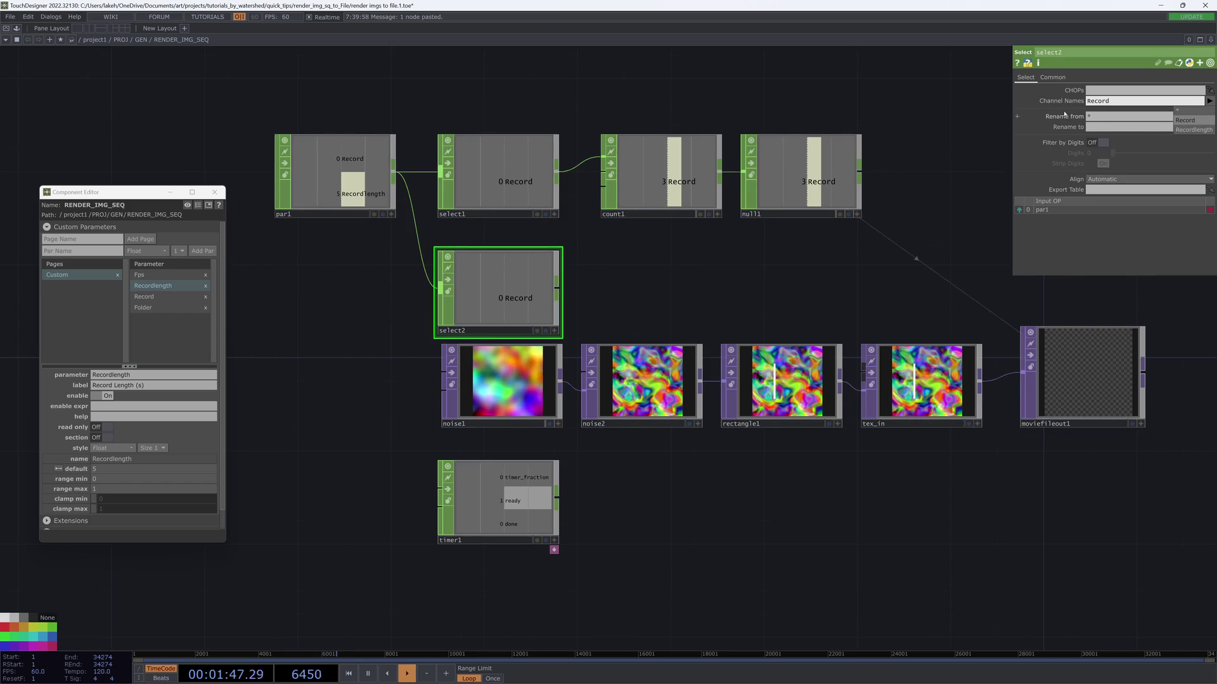
pyautogui.click(342, 177)
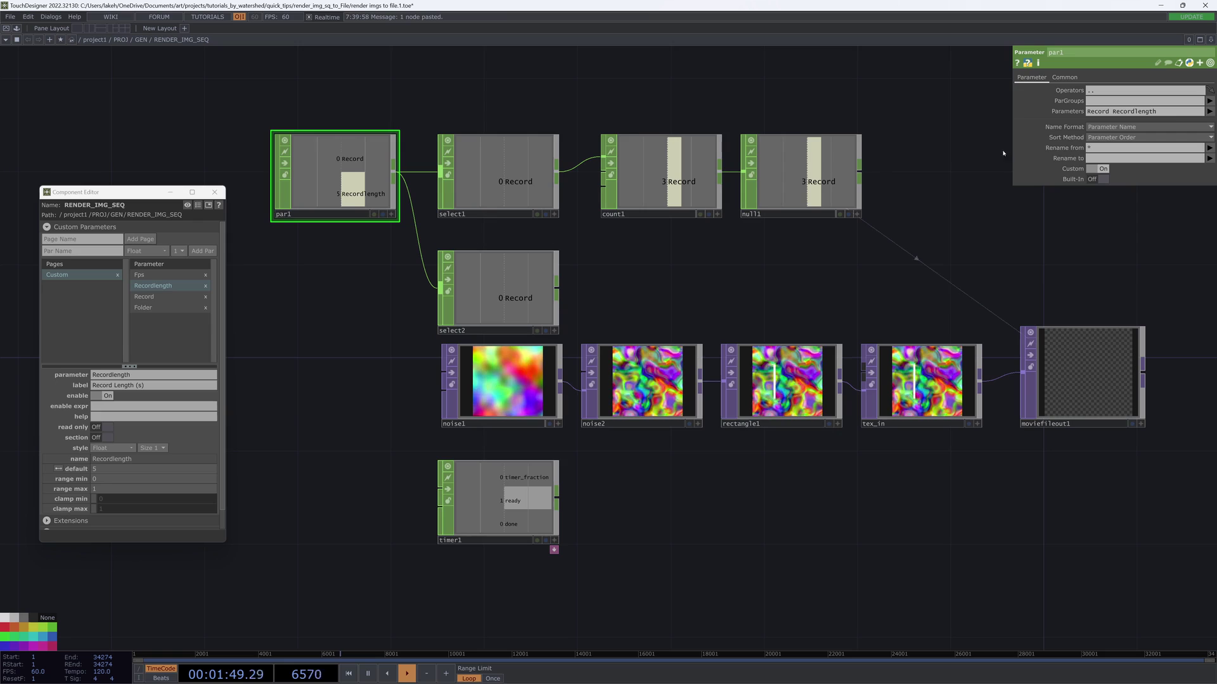
pyautogui.click(539, 279)
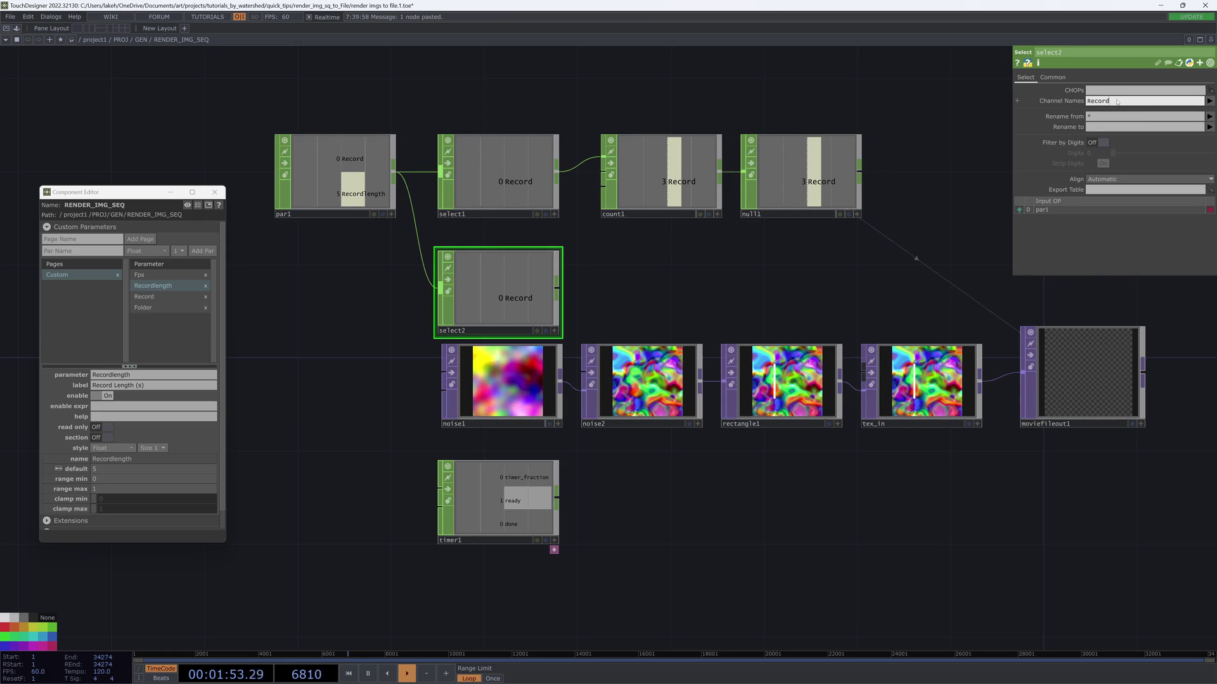
pyautogui.write('gth')
pyautogui.press('Return')
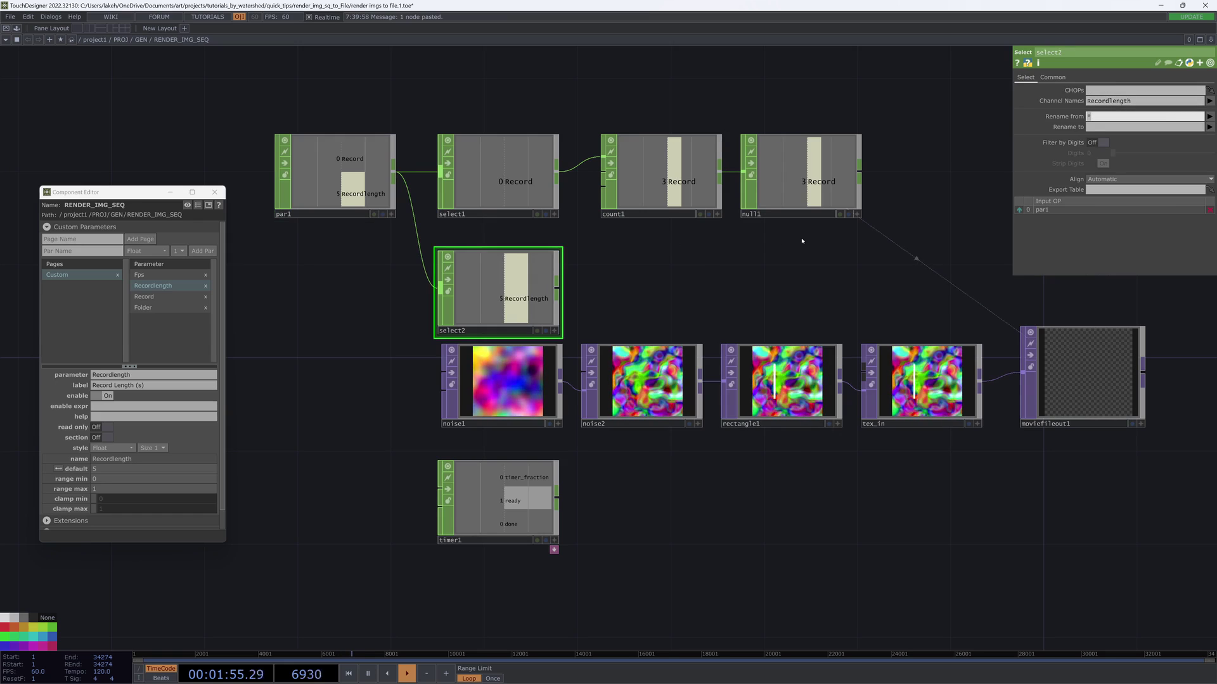
# Step: Add a CHOP Execute DAT beside select2 that monitors the select2 channel
pyautogui.scroll(3, 556, 287)
pyautogui.press('Tab')
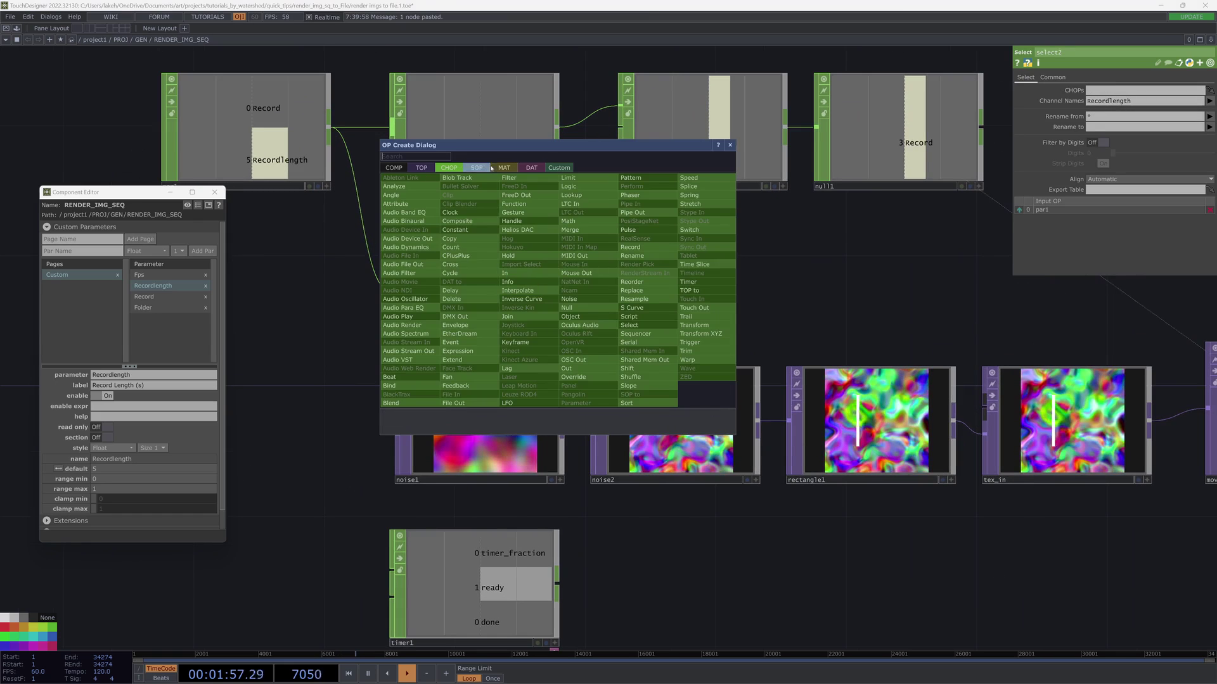
pyautogui.click(529, 168)
pyautogui.click(419, 179)
pyautogui.click(735, 294)
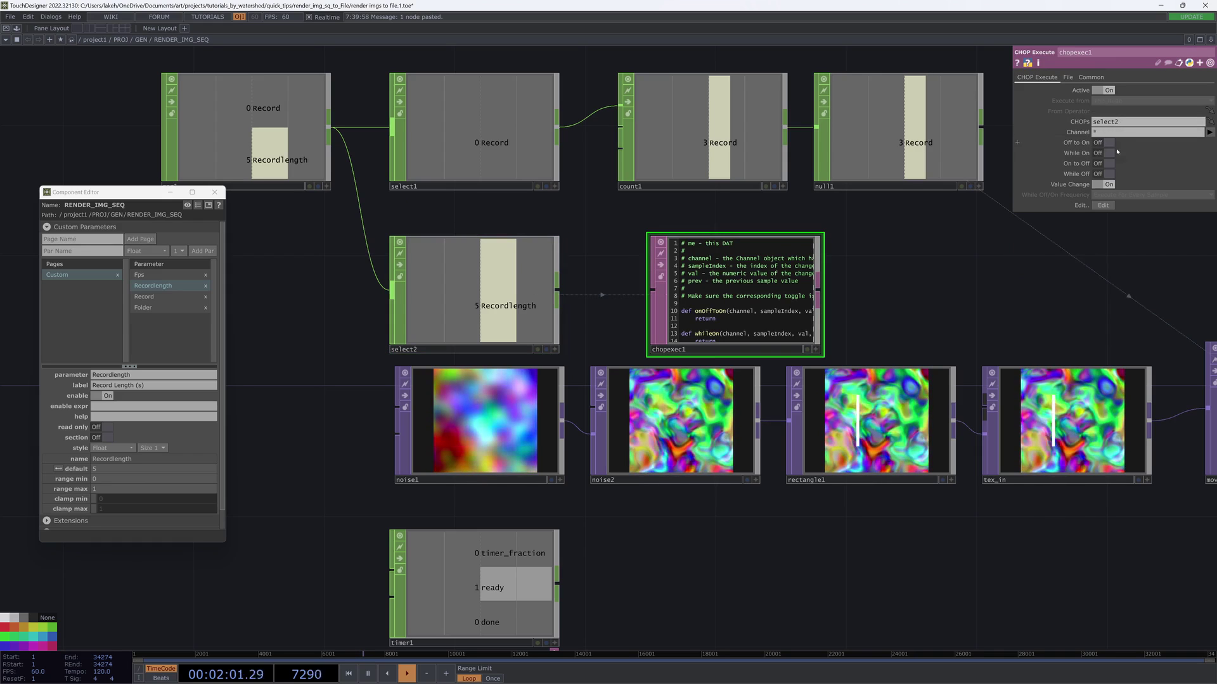
# Step: In chopexec1's onValueChange function, add the line op('timer1').par.initialize.pulse() before the return
pyautogui.click(520, 320)
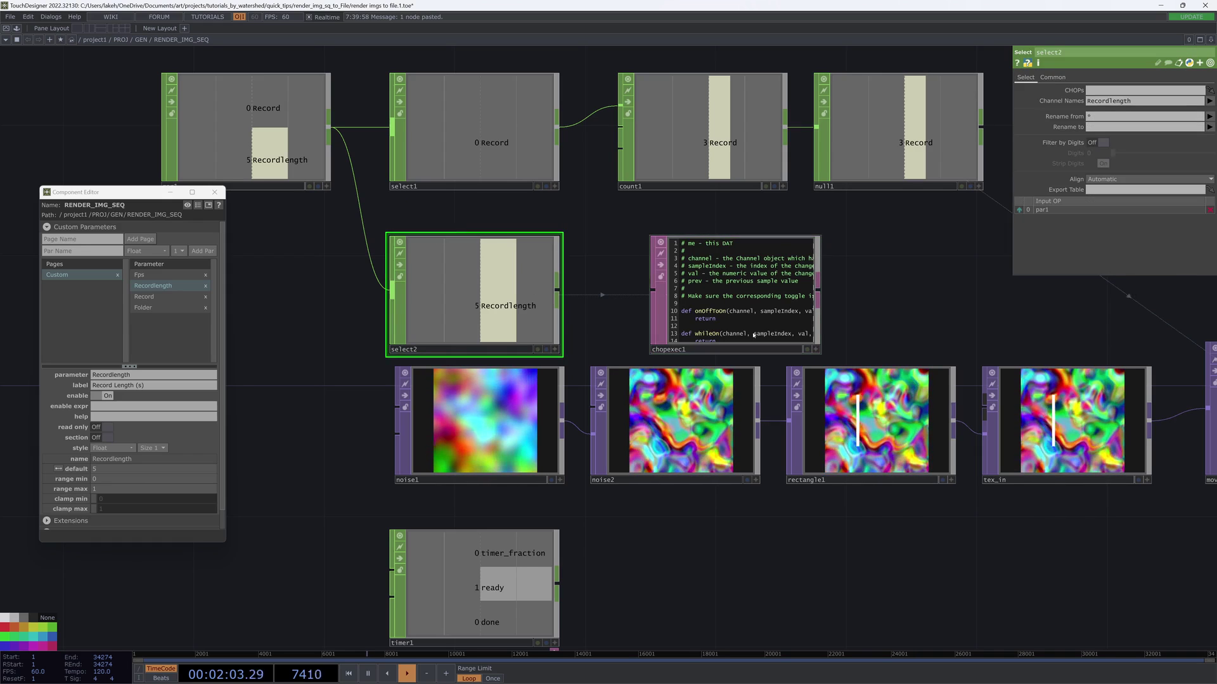
pyautogui.click(753, 336)
pyautogui.scroll(5, 833, 345)
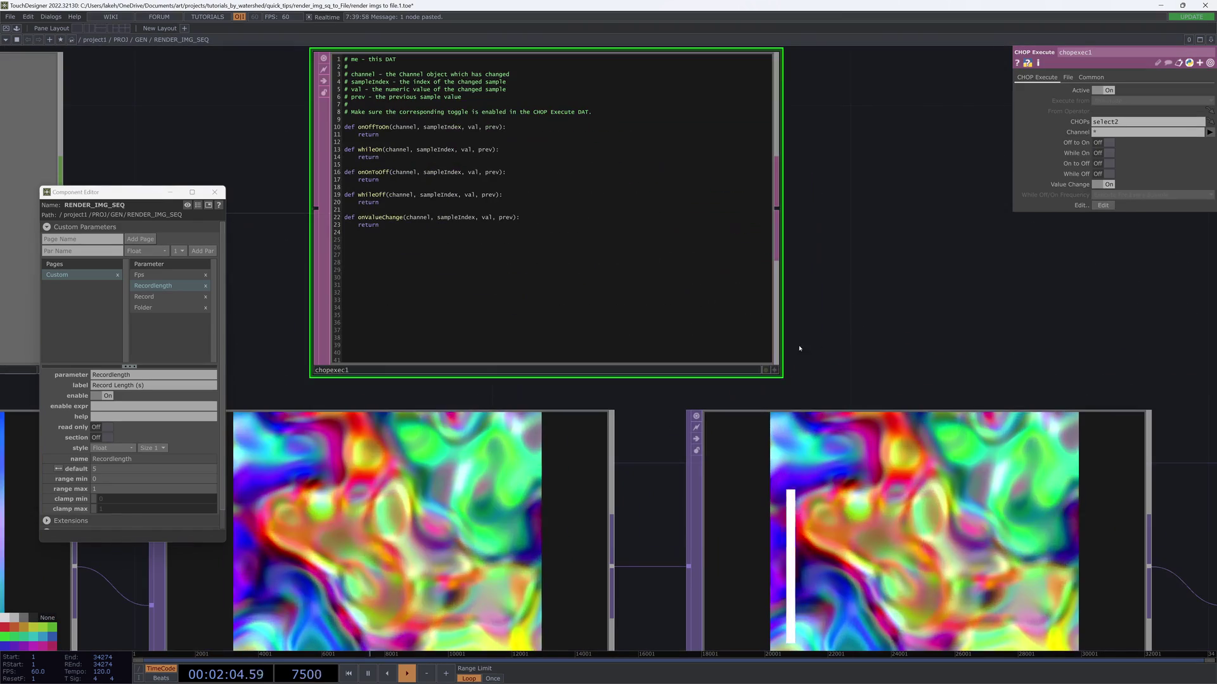
pyautogui.click(774, 370)
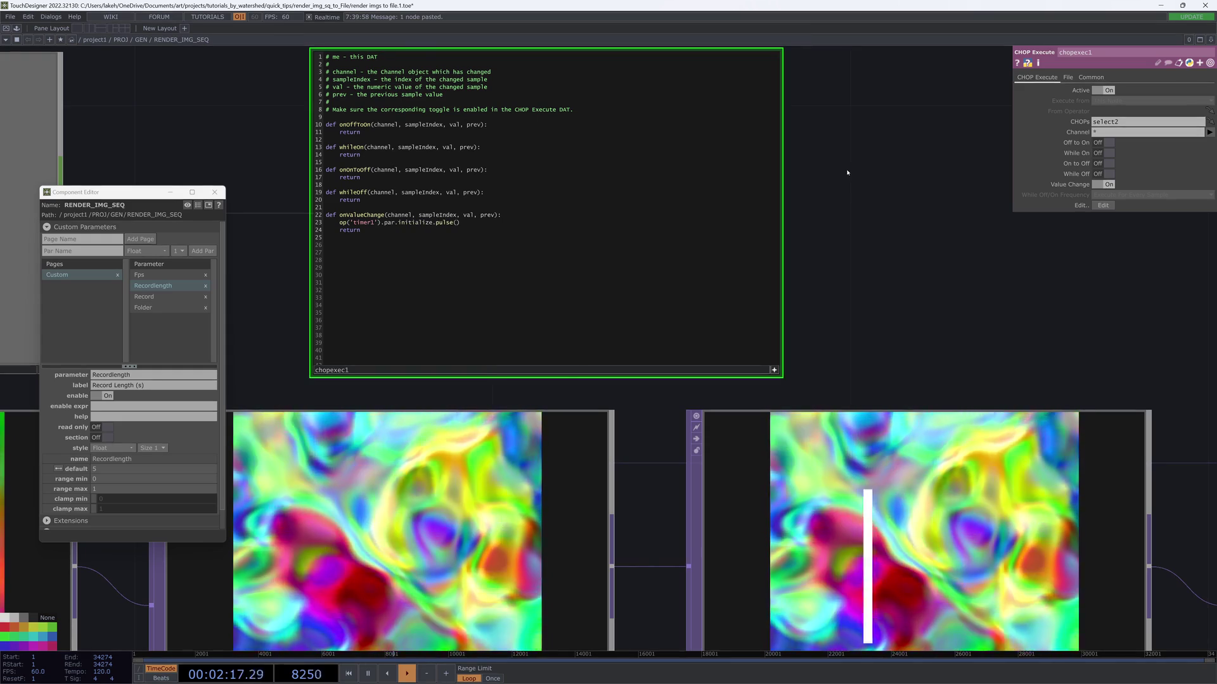
pyautogui.scroll(-3, 851, 173)
pyautogui.scroll(-3, 851, 173)
pyautogui.moveTo(753, 448); pyautogui.dragTo(551, 511)
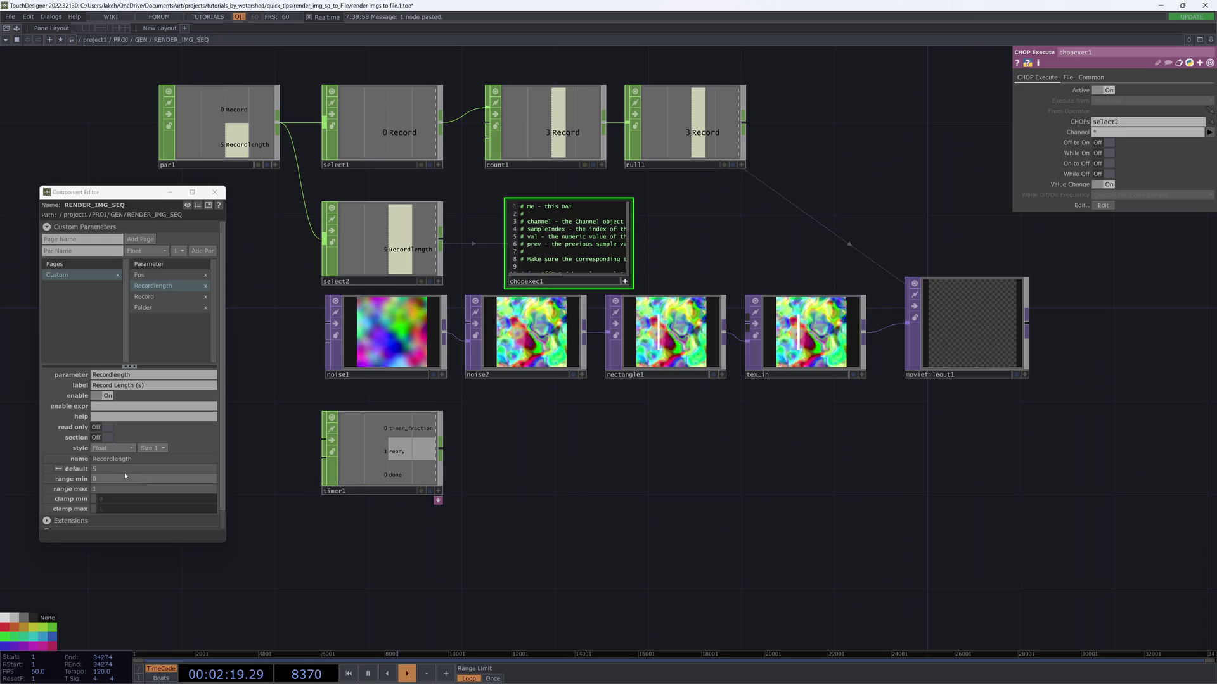
# Step: Set the Record Length default to 10 and inspect timer1 to check that its Length follows
pyautogui.moveTo(109, 470); pyautogui.dragTo(67, 469)
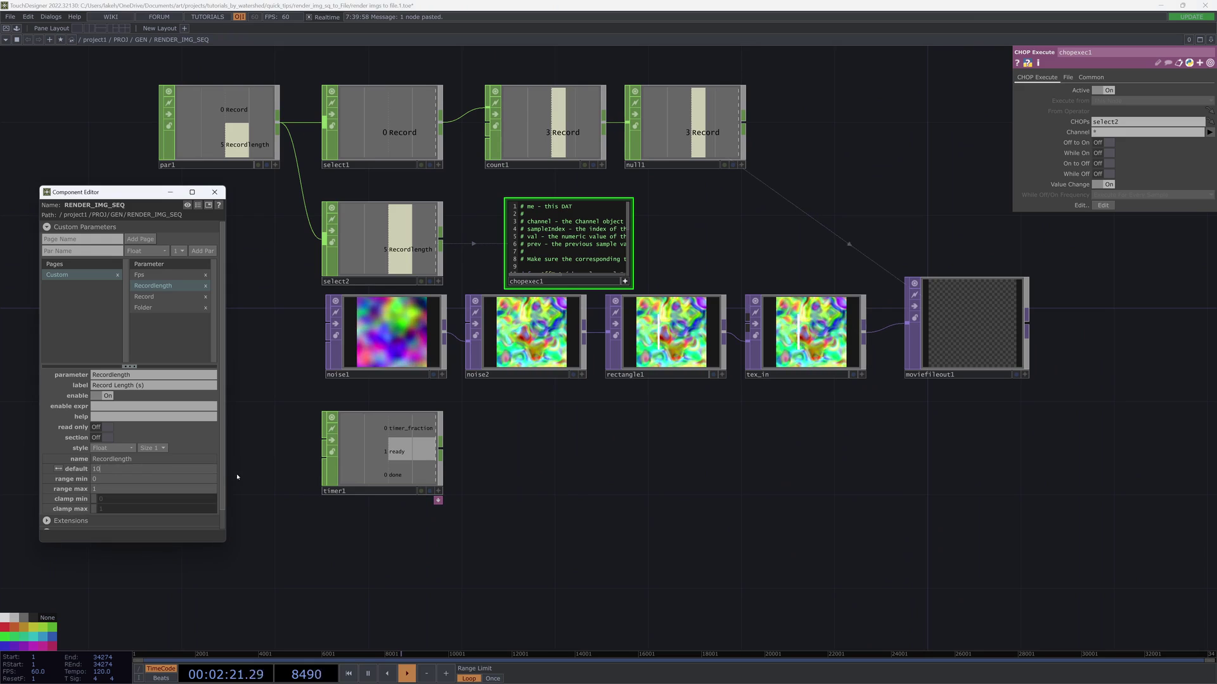
pyautogui.click(451, 573)
pyautogui.moveTo(531, 440); pyautogui.dragTo(534, 454)
pyautogui.click(404, 467)
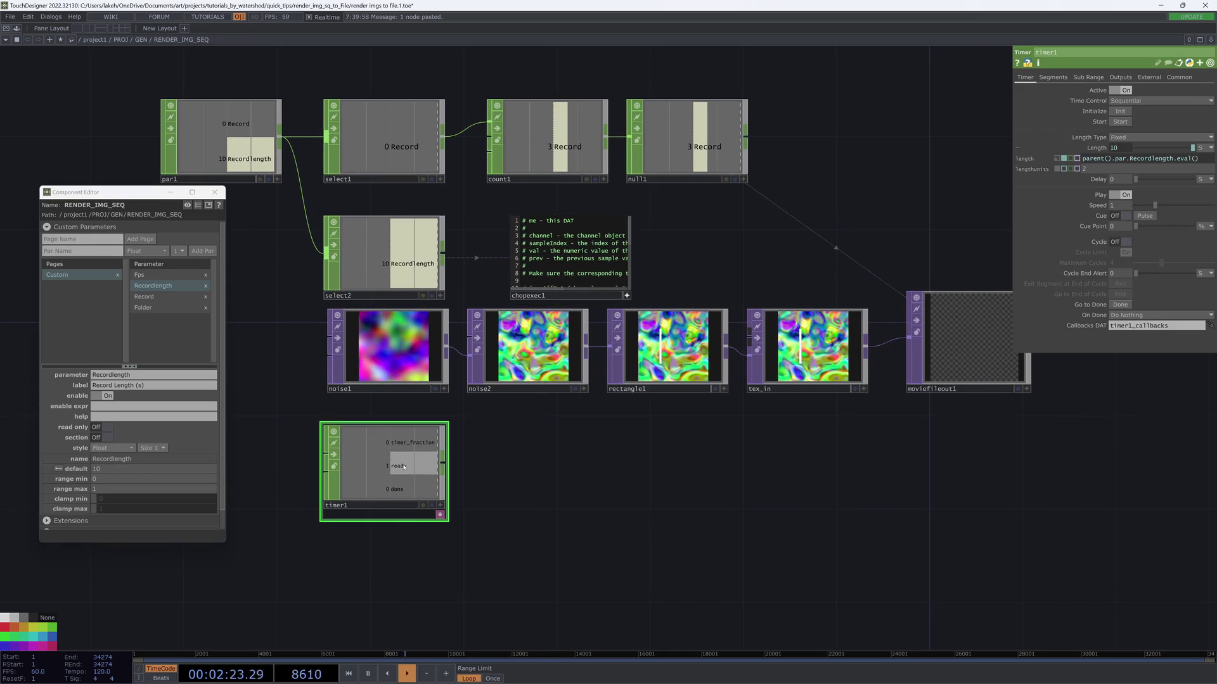
# Step: Set the Record Length parameter's default to 15
pyautogui.click(113, 473)
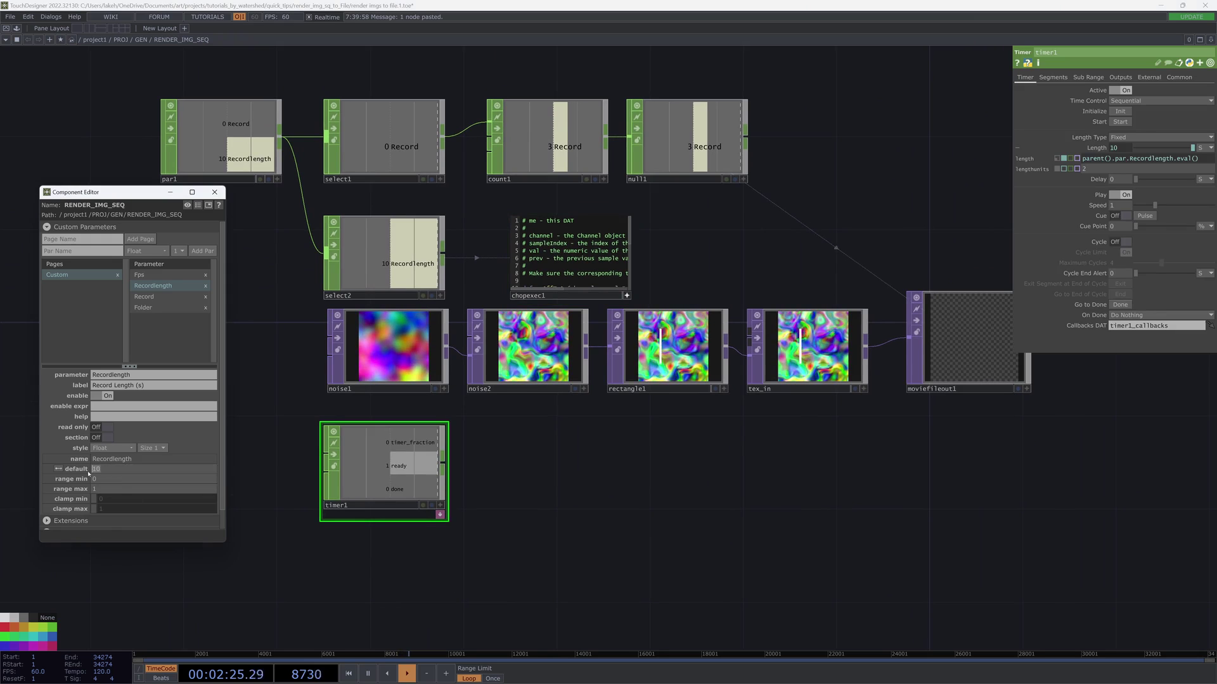
pyautogui.write('15')
pyautogui.press('Return')
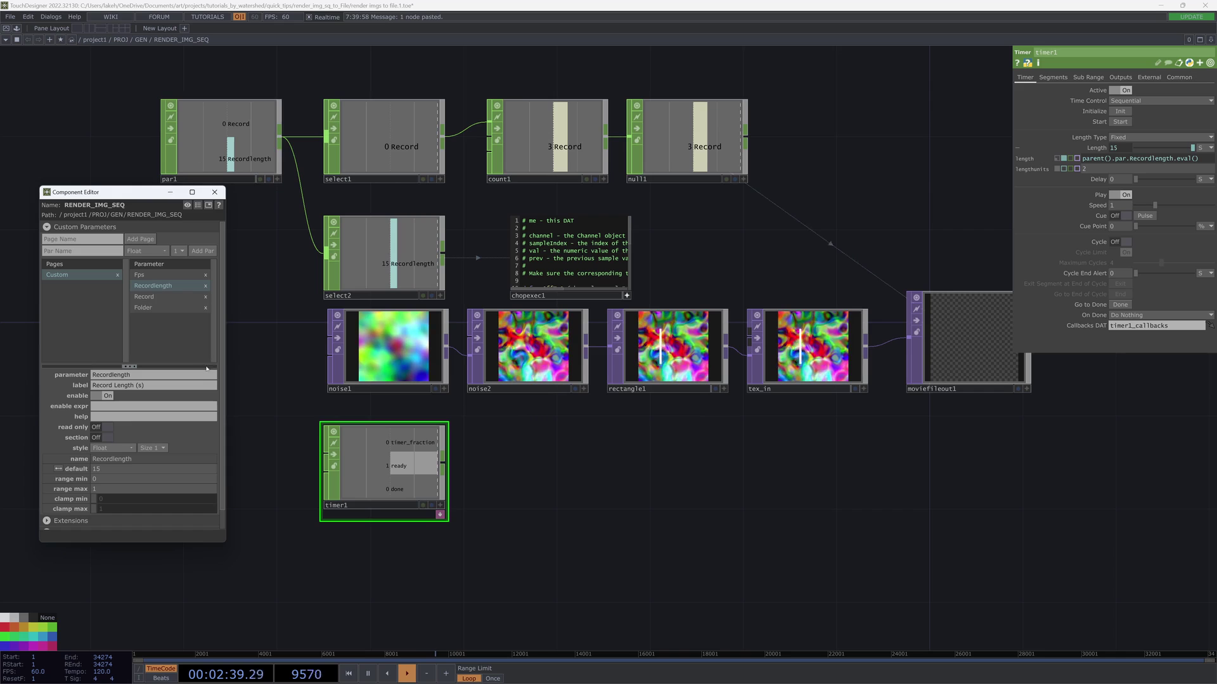
# Step: Expand timer1's docked timer1_callbacks DAT below the node
pyautogui.moveTo(587, 512); pyautogui.dragTo(675, 490)
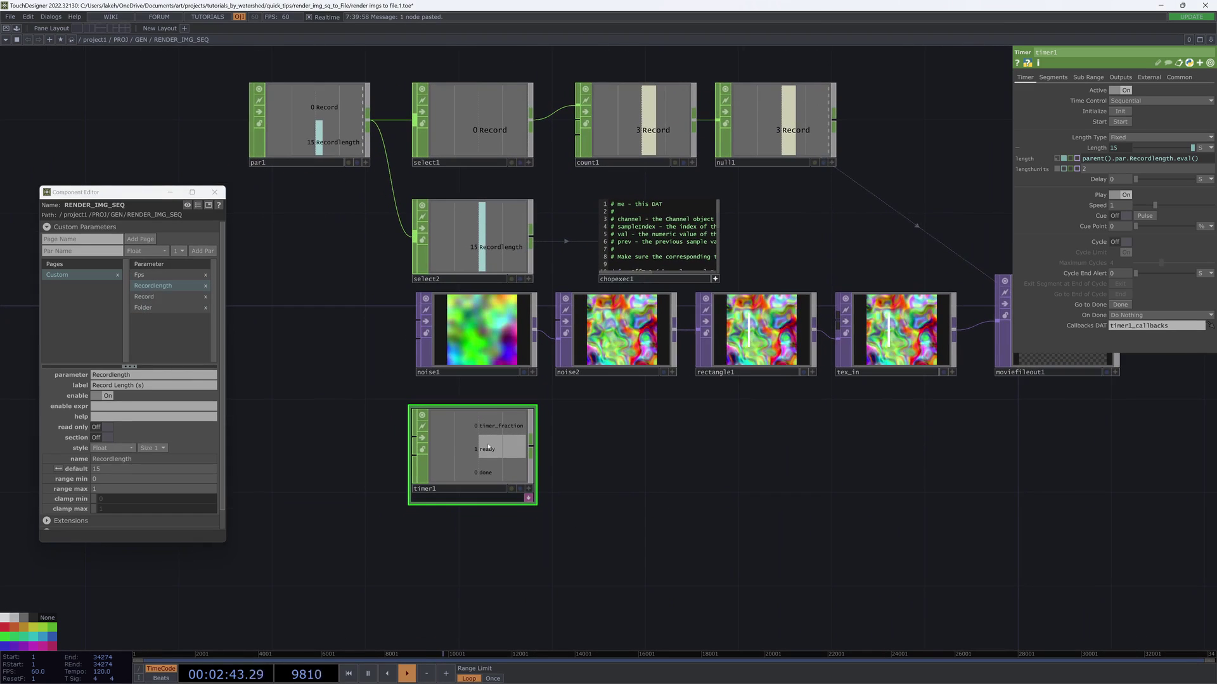
pyautogui.moveTo(846, 475); pyautogui.dragTo(728, 472)
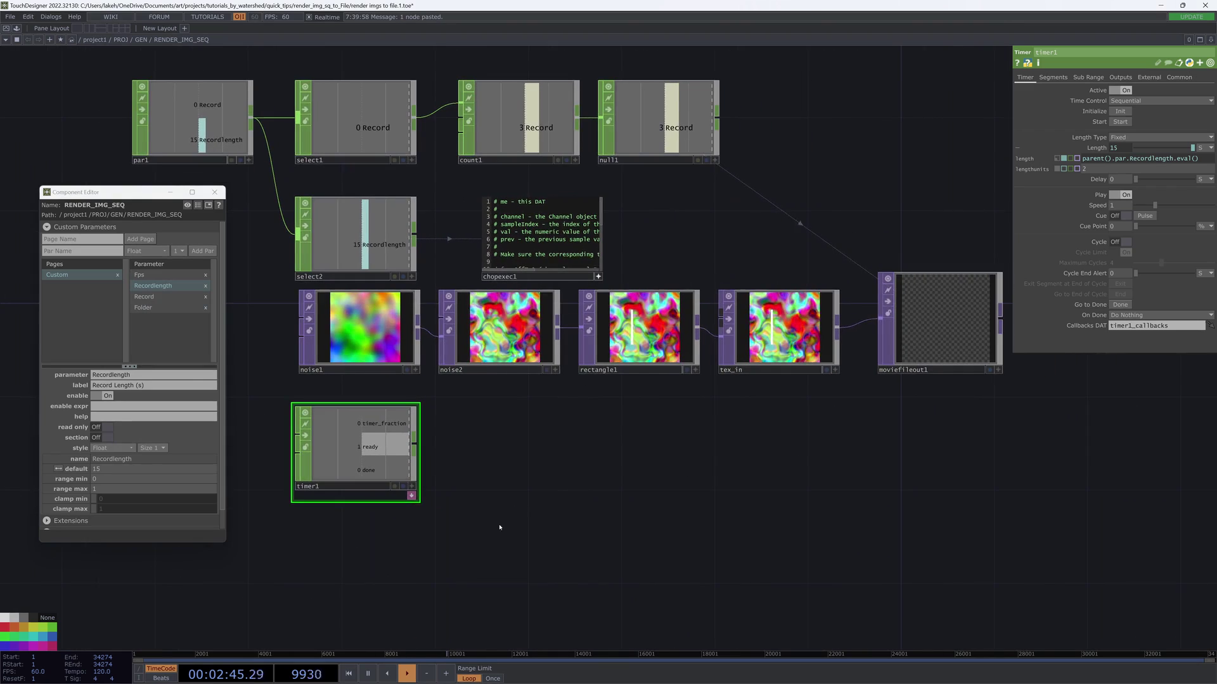
pyautogui.moveTo(484, 526); pyautogui.dragTo(516, 504)
pyautogui.click(443, 487)
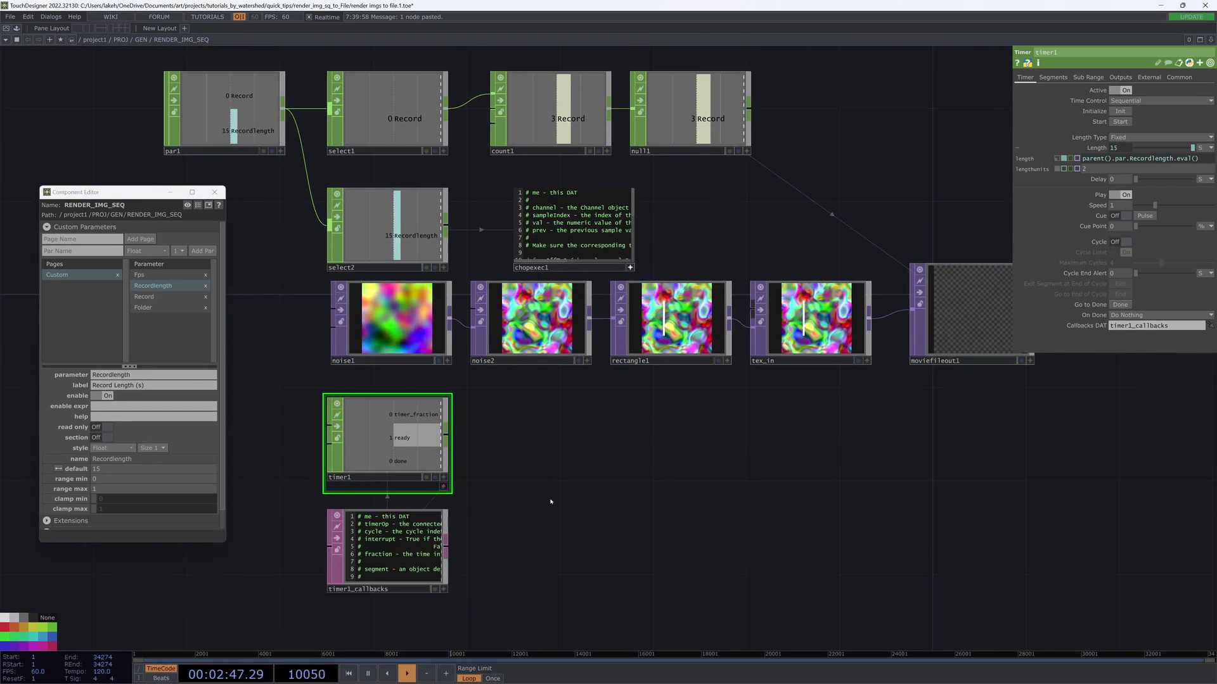
pyautogui.scroll(3, 552, 500)
pyautogui.scroll(-3, 585, 499)
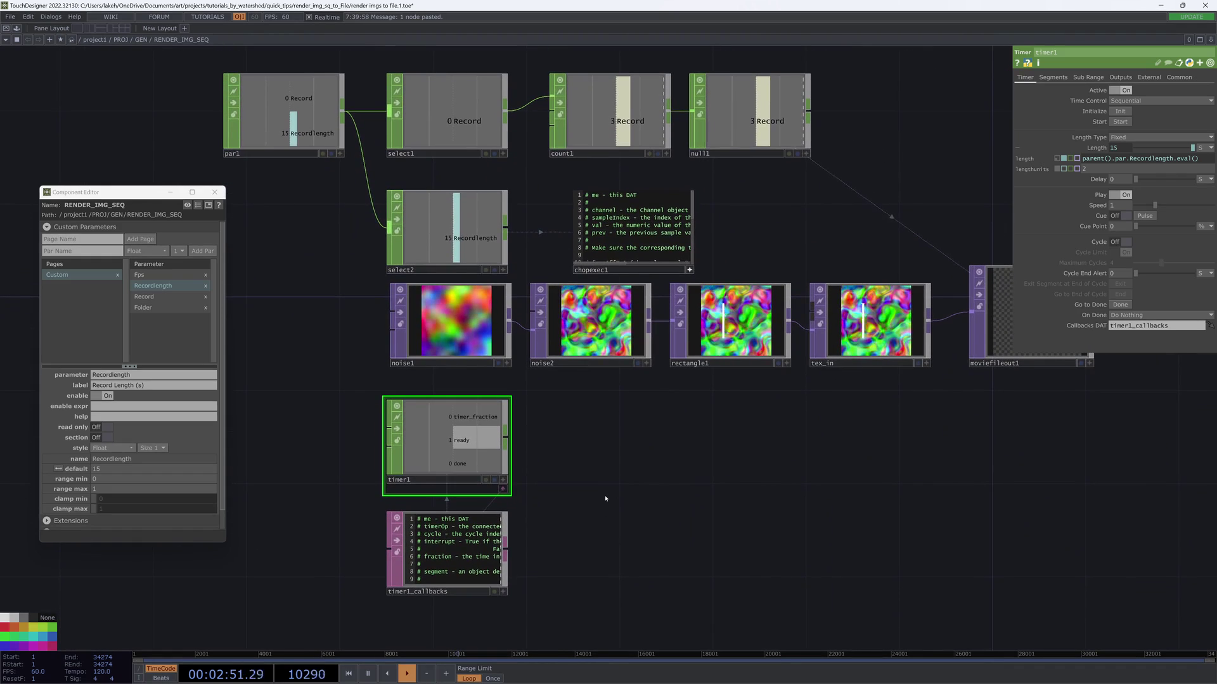
# Step: Set select2's Channel Names to Recordlength Record so both channels reach chopexec1
pyautogui.moveTo(587, 445); pyautogui.dragTo(605, 557)
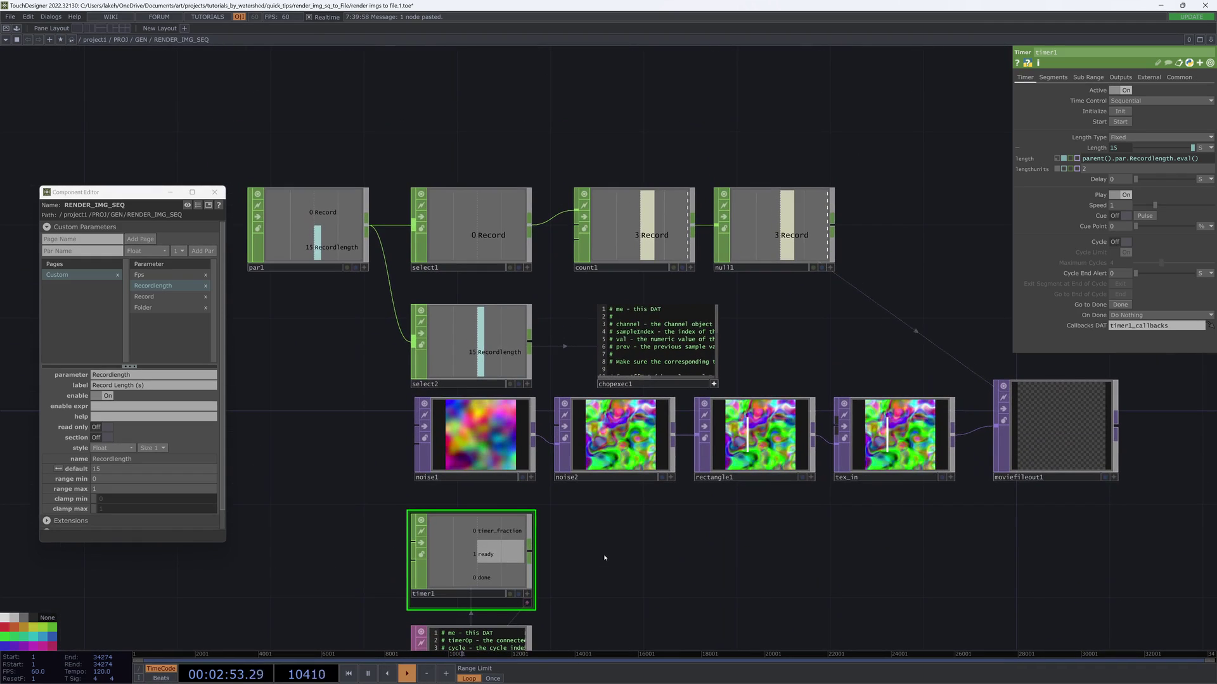
pyautogui.scroll(3, 747, 358)
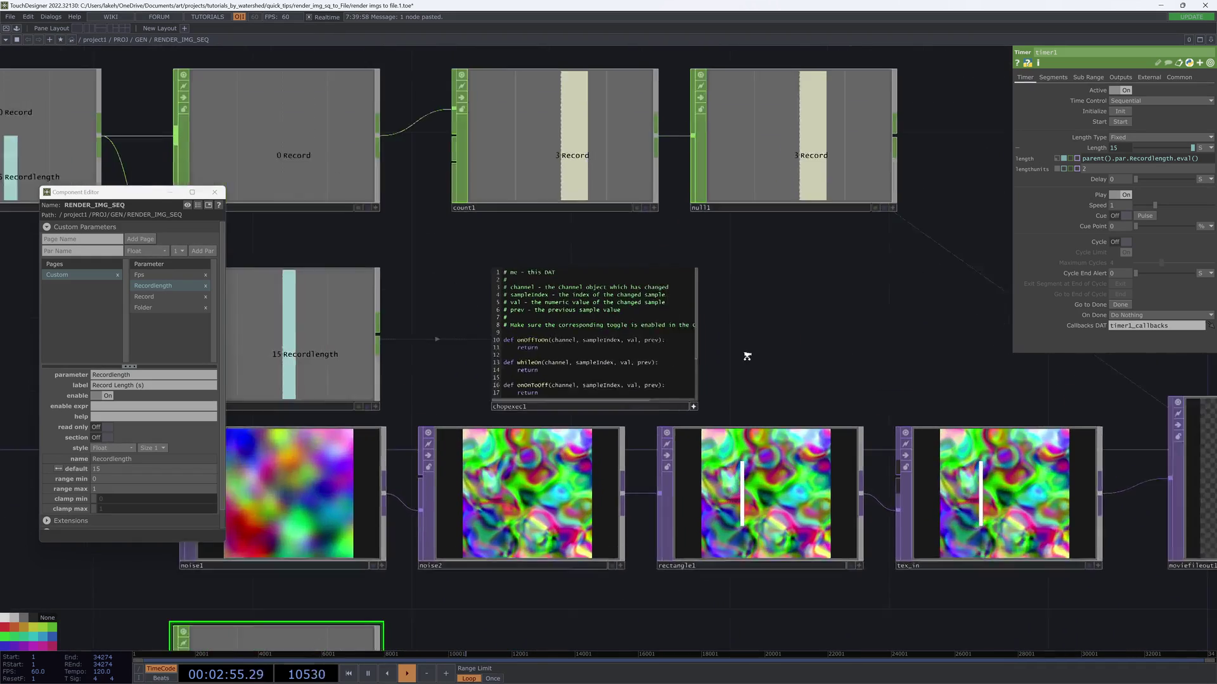
pyautogui.scroll(-3, 747, 358)
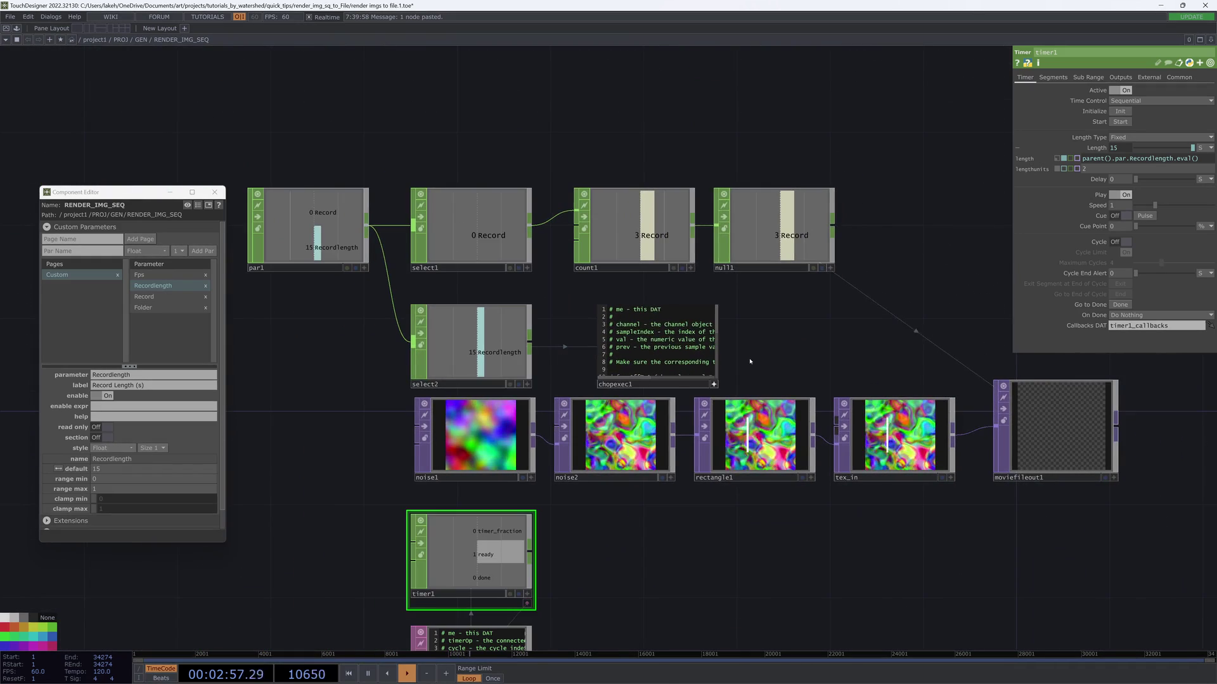
pyautogui.moveTo(747, 359); pyautogui.dragTo(825, 384)
pyautogui.scroll(5, 825, 383)
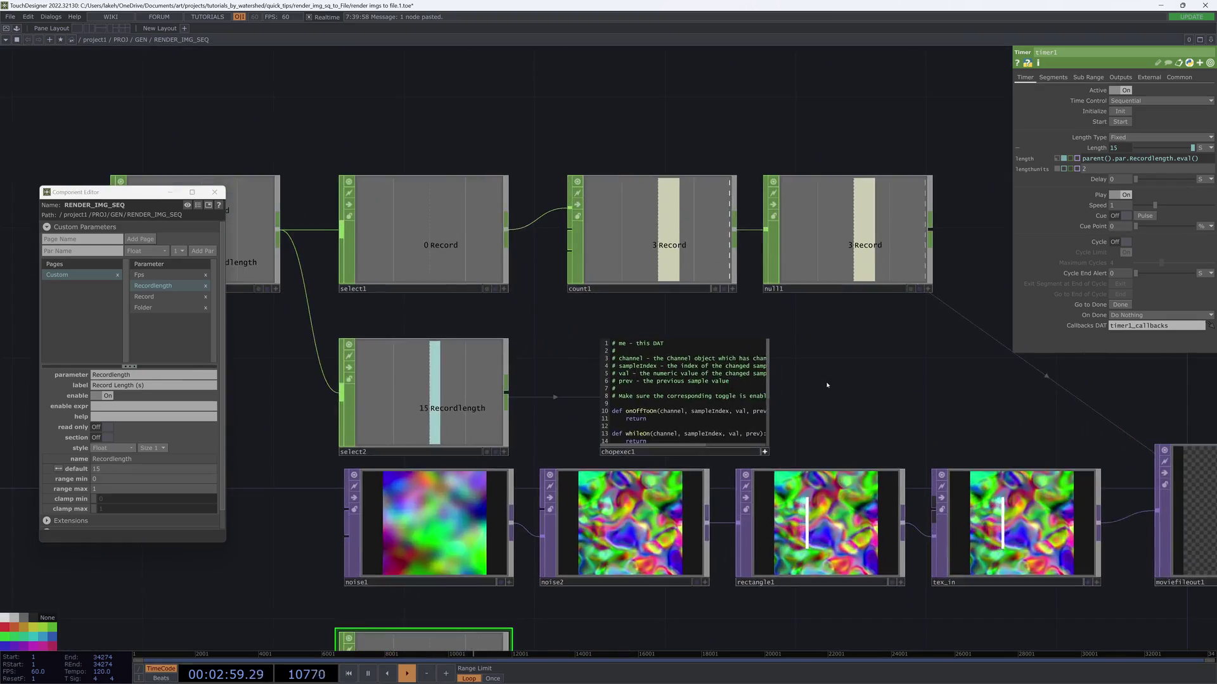
pyautogui.scroll(-4, 826, 384)
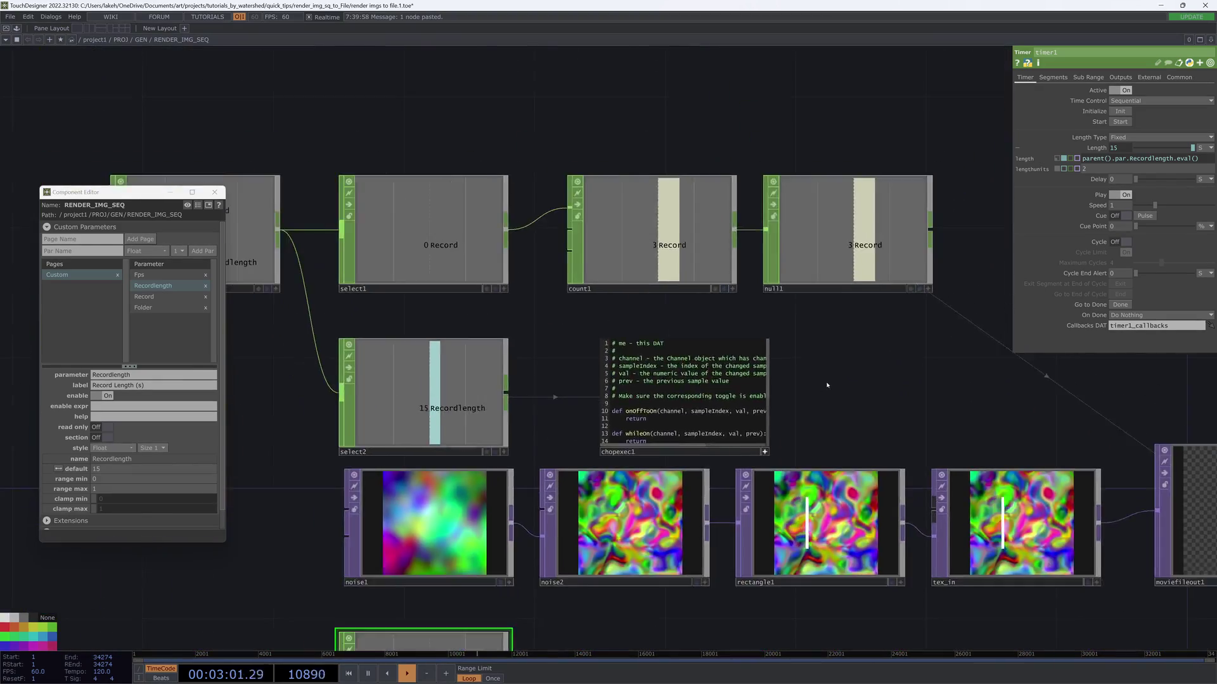
pyautogui.scroll(3, 817, 371)
pyautogui.moveTo(816, 368); pyautogui.dragTo(878, 397)
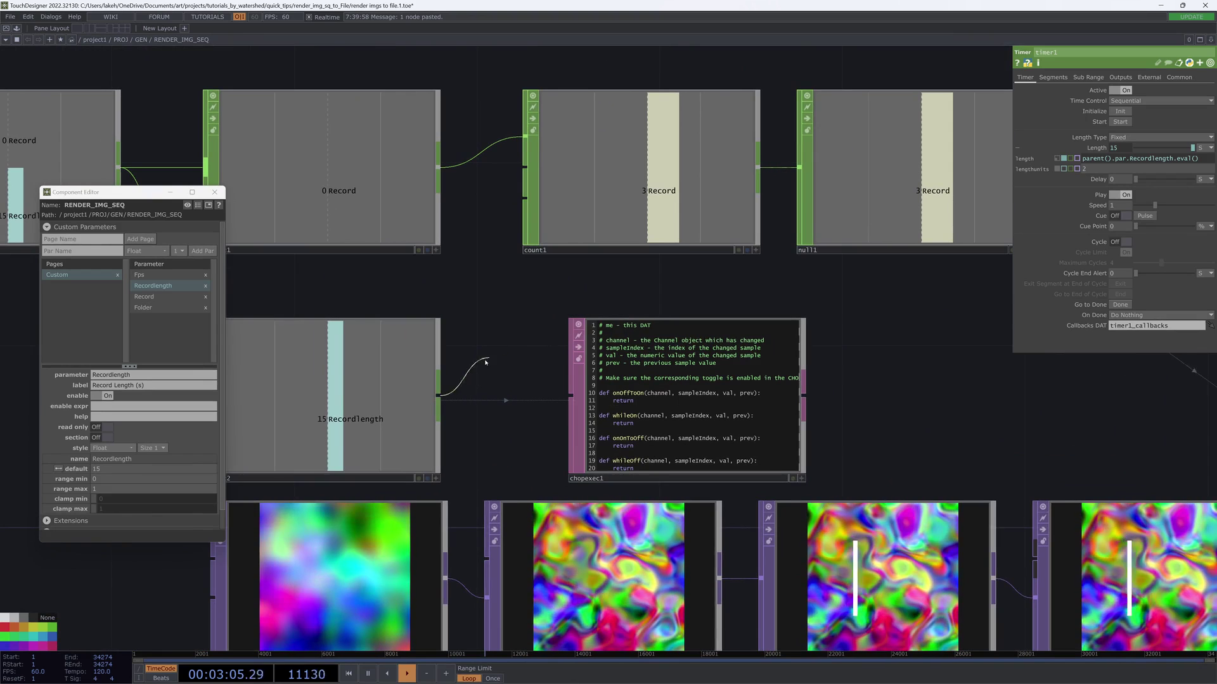
pyautogui.click(426, 409)
pyautogui.write('Recordlength Record')
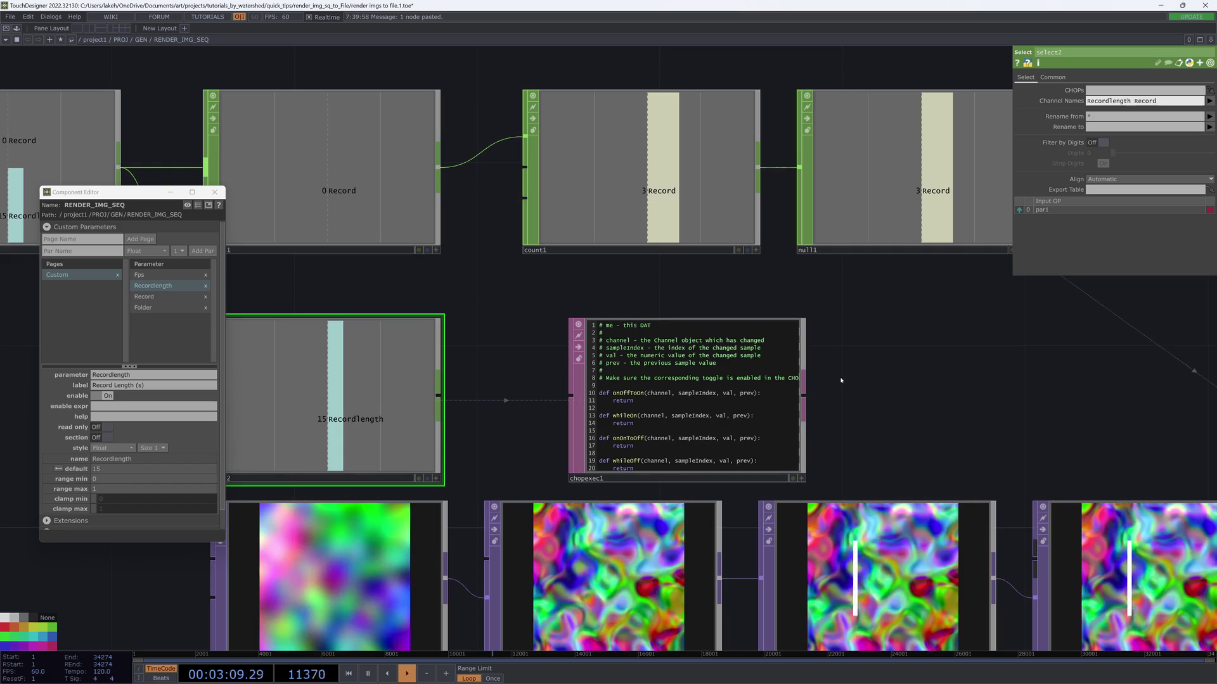
# Step: Enable the Off to On trigger on chopexec1
pyautogui.click(751, 387)
pyautogui.scroll(-2, 750, 380)
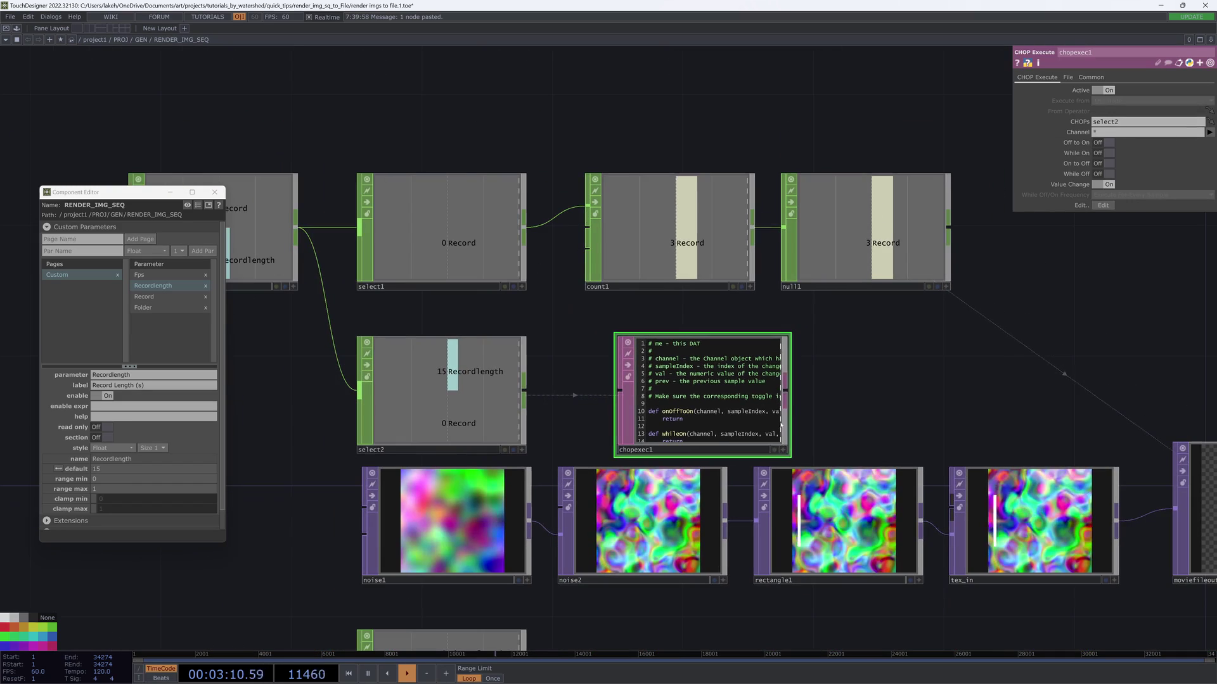
pyautogui.click(1108, 143)
# Step: In chopexec1's onOffToOn function, add if channel.name == 'Record': op('timer1').par.start.pulse() before the return
pyautogui.scroll(4, 875, 405)
pyautogui.click(912, 453)
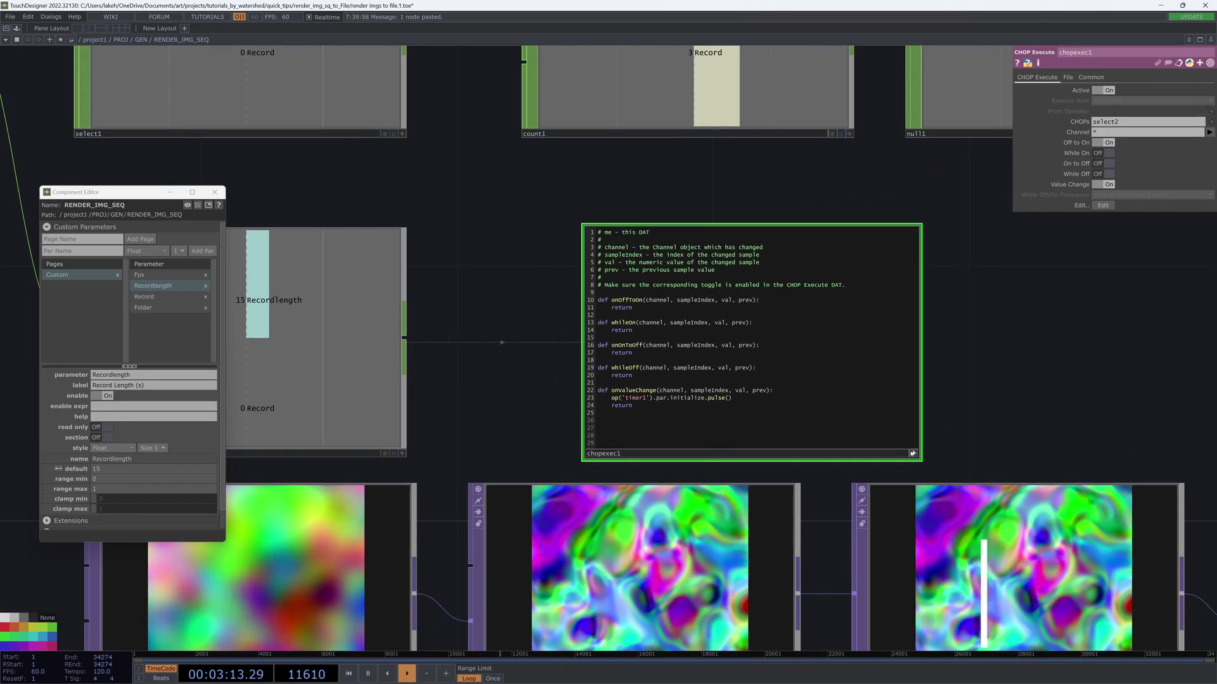
pyautogui.press('Return')
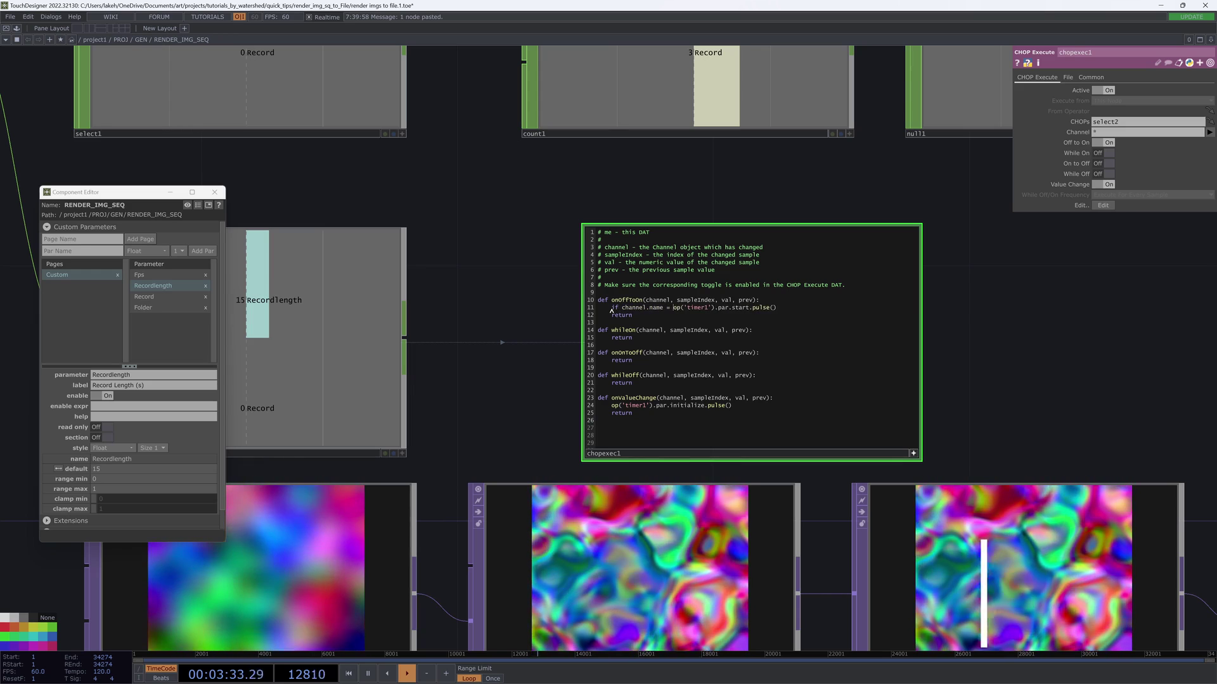
pyautogui.press('Return')
pyautogui.press('BackSpace')
pyautogui.write("'Record' ")
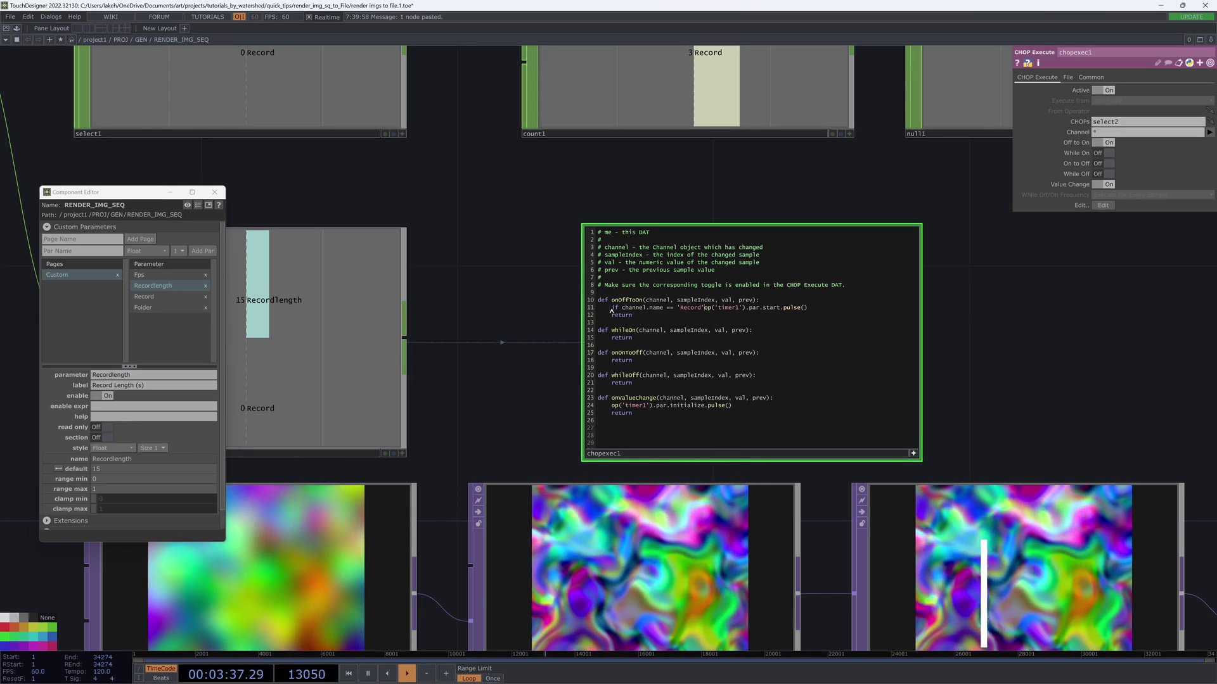
pyautogui.write(':')
# Step: Copy the channel-name condition in front of onValueChange's initialize pulse, changing it to channel.name == 'Recordlength'
pyautogui.keyDown('shift'); pyautogui.click(611, 309); pyautogui.keyUp('shift')
pyautogui.hotkey('ctrl', 'c')
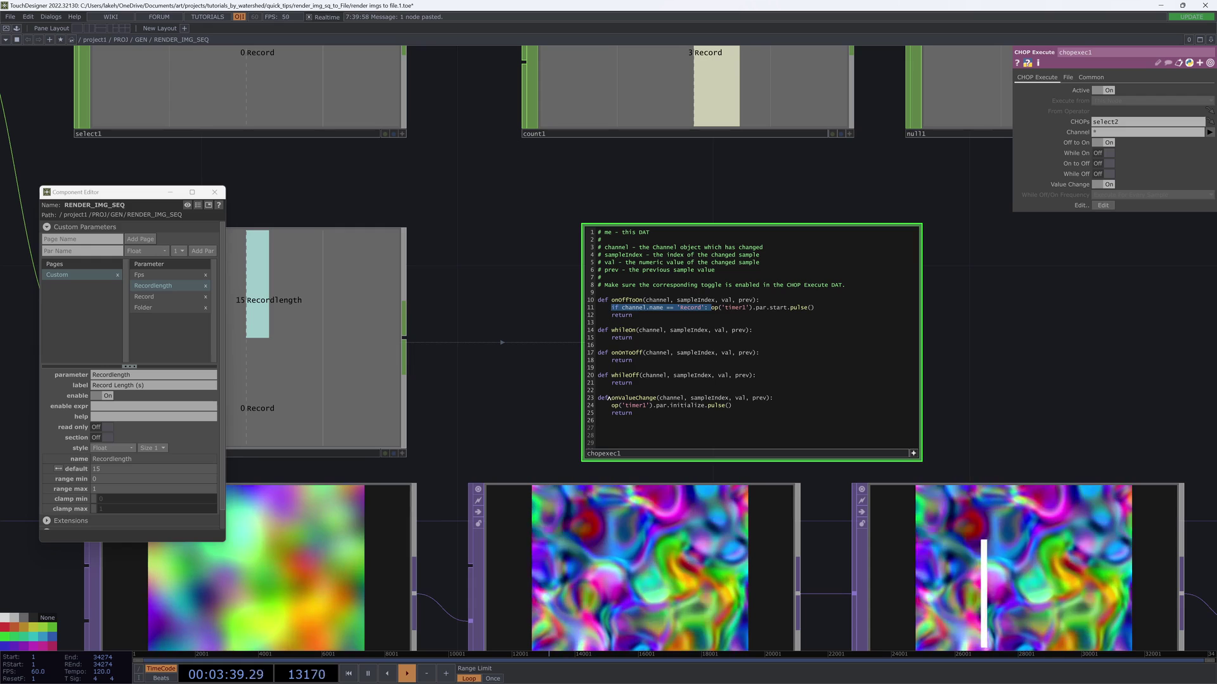
pyautogui.click(611, 406)
pyautogui.hotkey('ctrl', 'v')
pyautogui.press('Left')
pyautogui.press('Left')
pyautogui.press('Left')
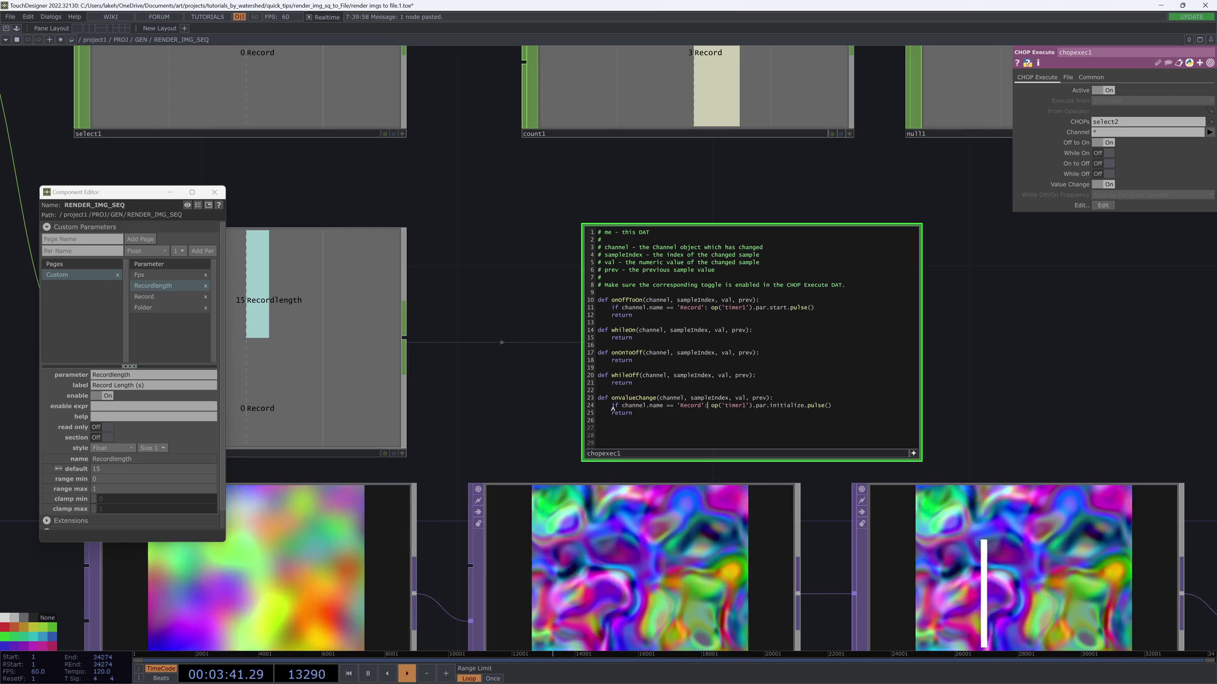
pyautogui.write('length')
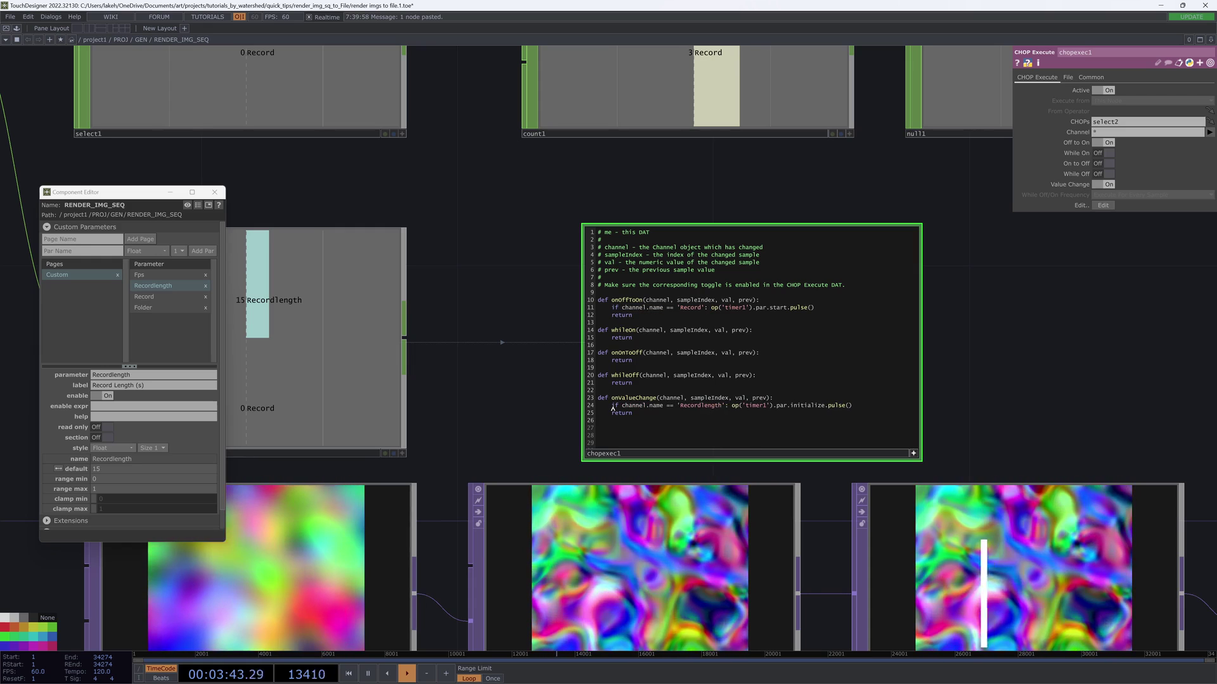
pyautogui.scroll(-3, 478, 408)
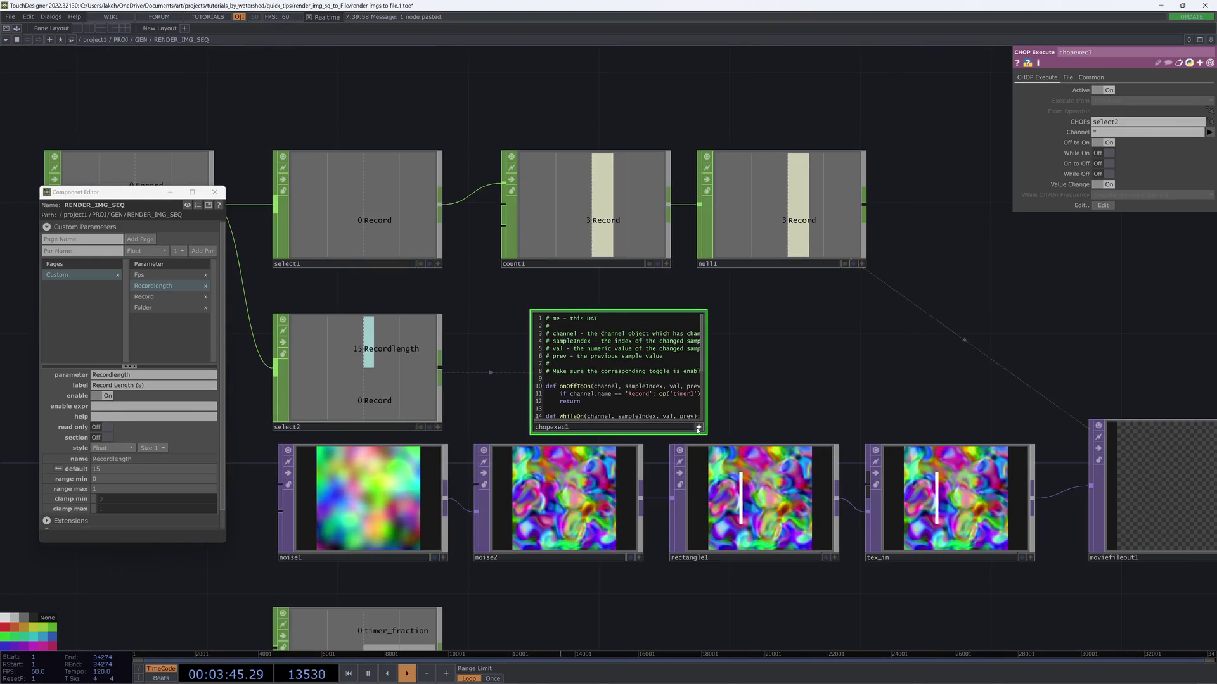
pyautogui.click(699, 427)
# Step: Select timer1, and open the RENDER_IMG_SEQ container's custom parameters in a floating window clear of the nodes
pyautogui.moveTo(771, 307); pyautogui.dragTo(803, 122)
pyautogui.moveTo(534, 535); pyautogui.dragTo(563, 463)
pyautogui.click(428, 347)
pyautogui.rightClick(569, 463)
pyautogui.click(631, 381)
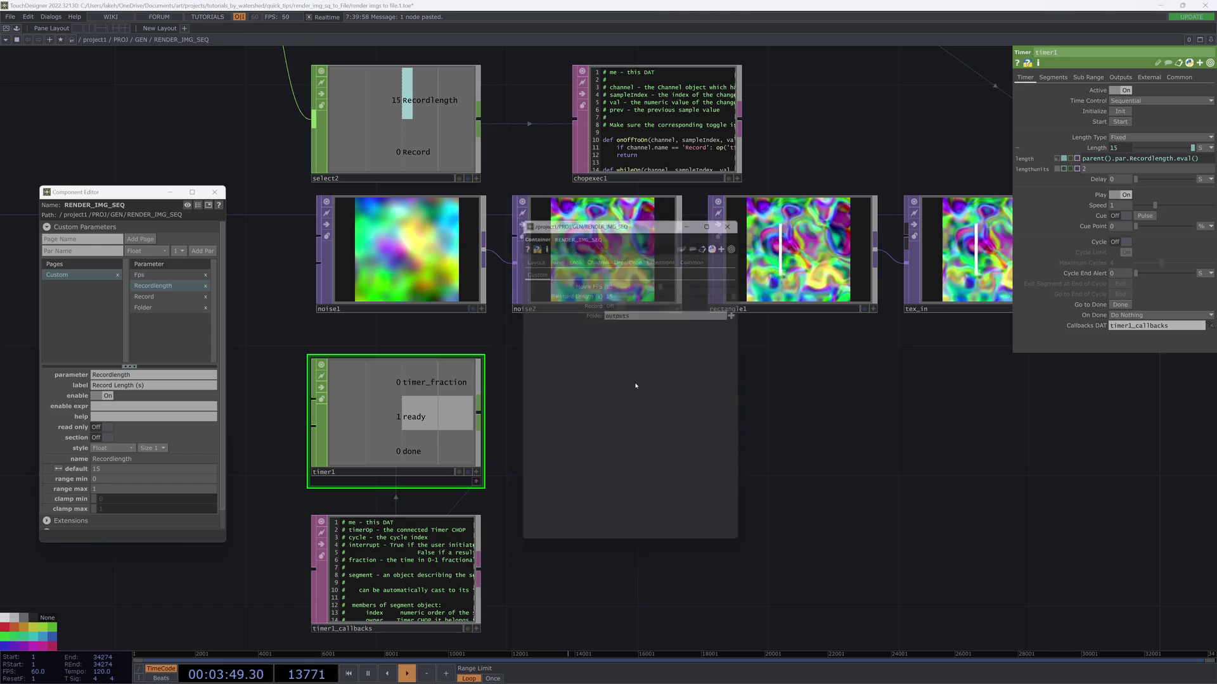
pyautogui.moveTo(614, 212); pyautogui.dragTo(145, 136)
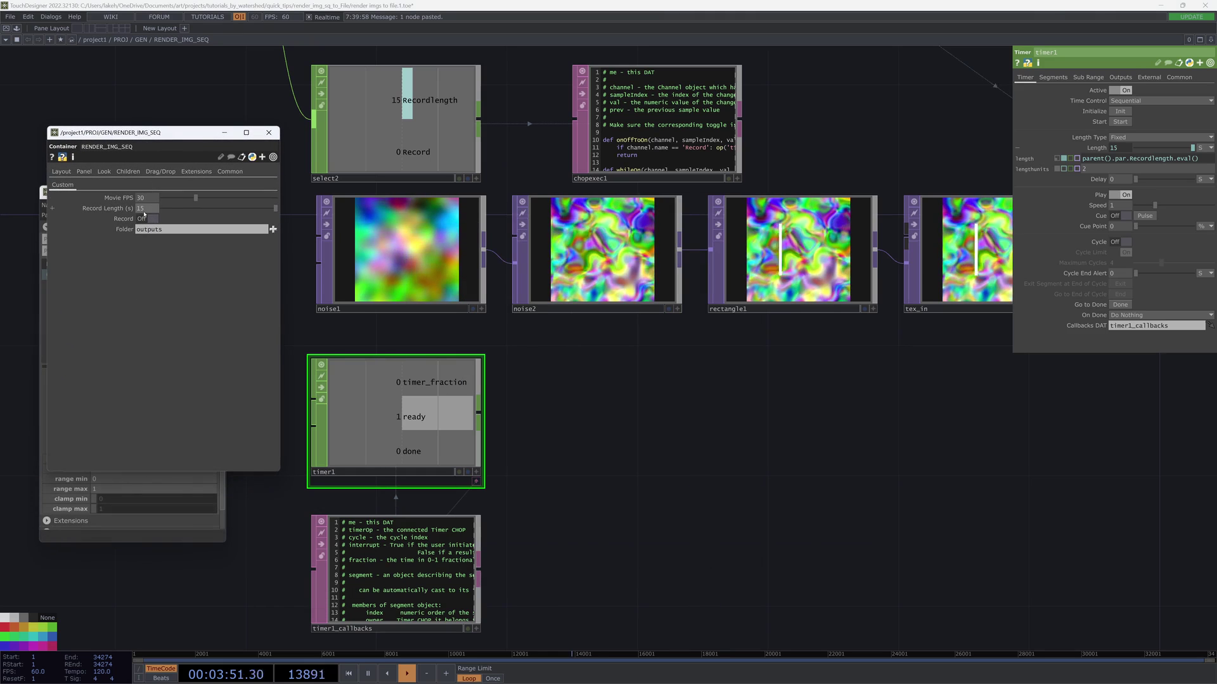
# Step: Set the component's Record Length to 5 seconds and switch Record on to test the timer
pyautogui.click(144, 208)
pyautogui.write('5')
pyautogui.press('Return')
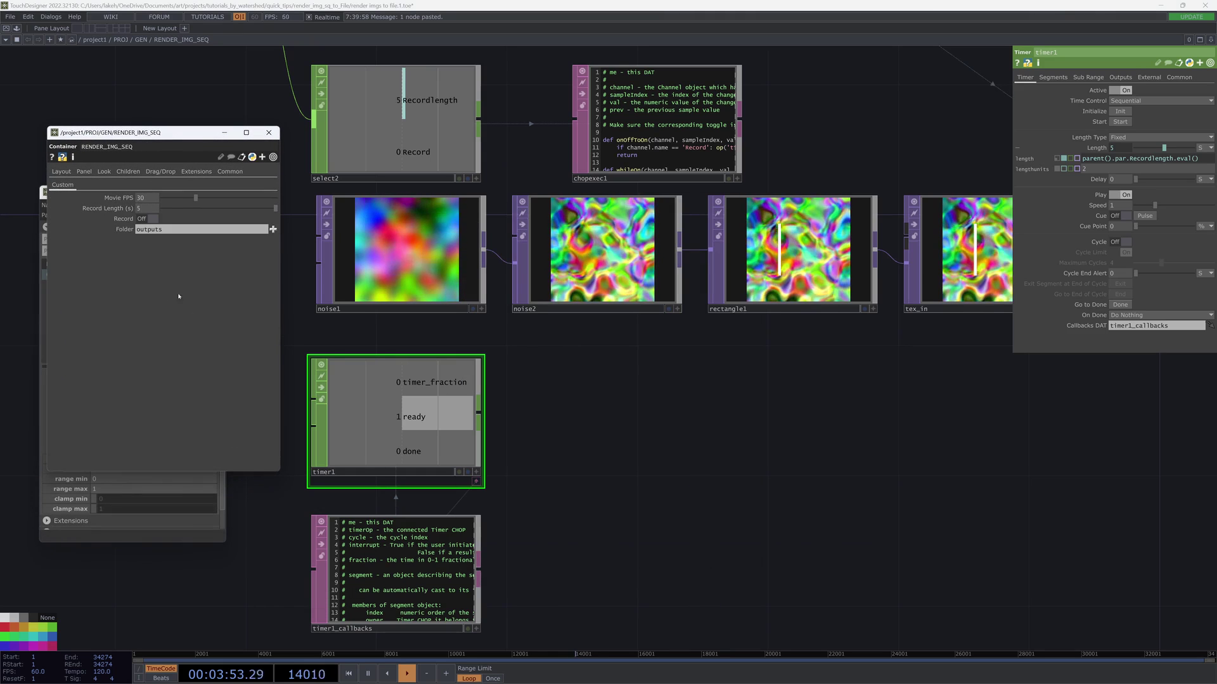
pyautogui.click(145, 219)
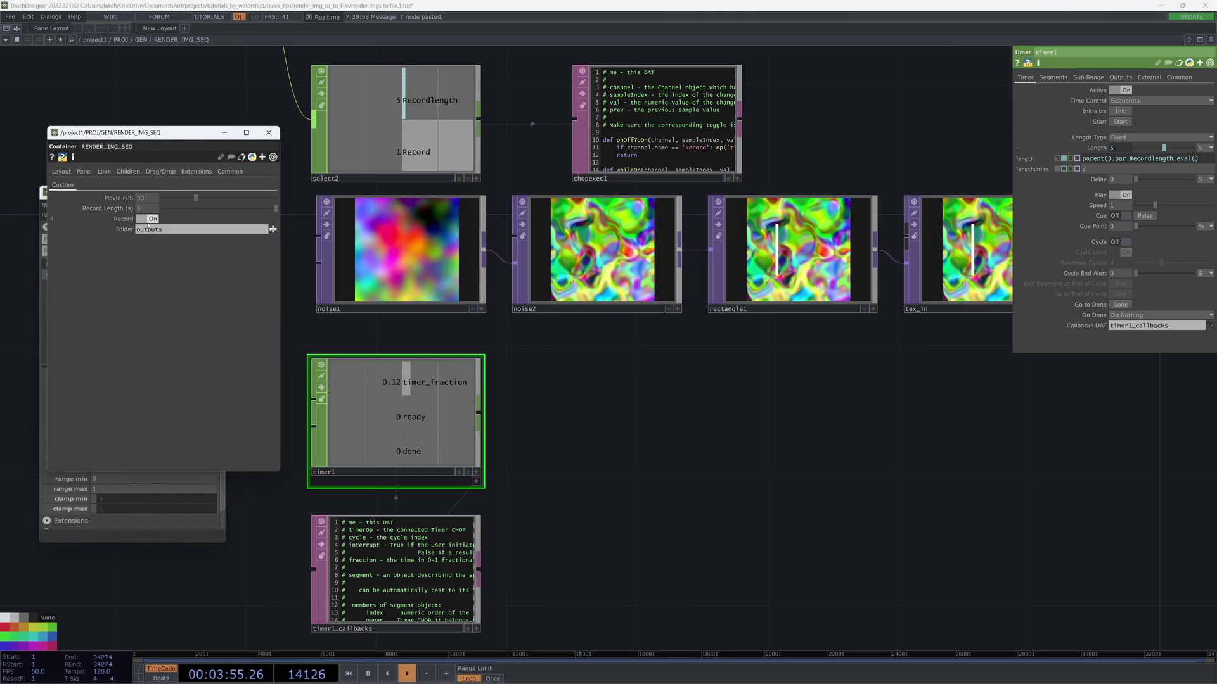
# Step: In timer1_callbacks' onDone function, add the line parent().par.Record.val = 0 before the return
pyautogui.moveTo(1211, 391); pyautogui.dragTo(919, 445)
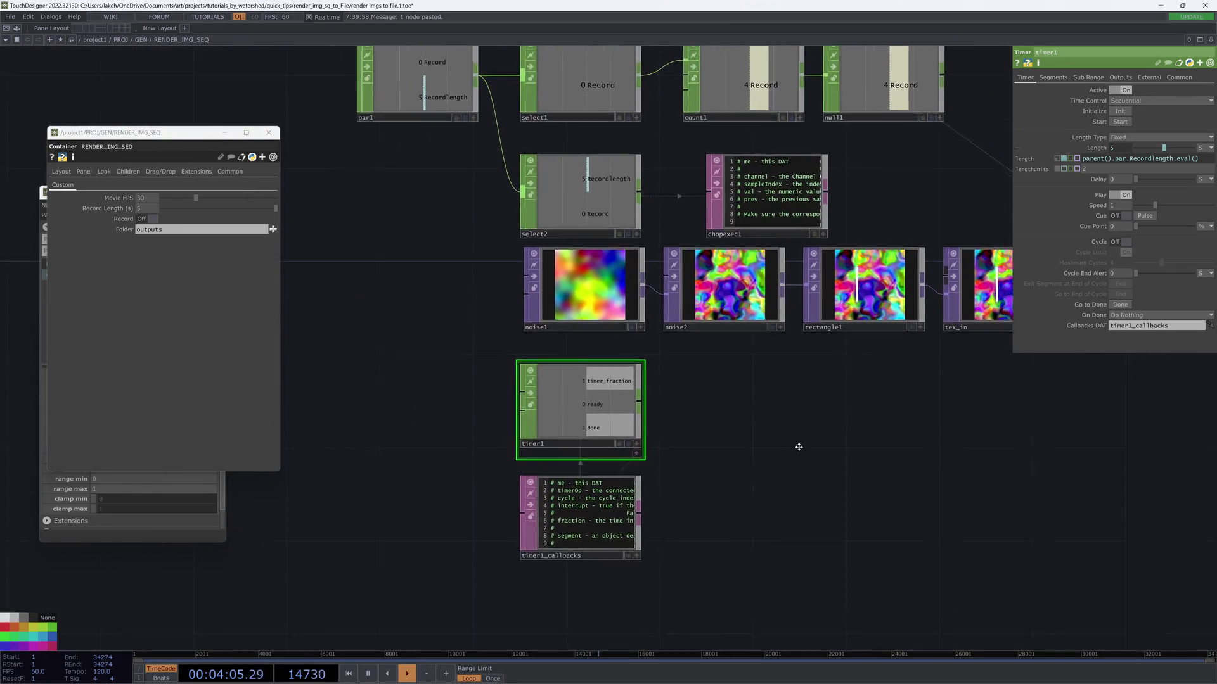
pyautogui.scroll(3, 755, 484)
pyautogui.moveTo(755, 484); pyautogui.dragTo(828, 423)
pyautogui.scroll(2, 796, 488)
pyautogui.scroll(2, 796, 484)
pyautogui.moveTo(838, 471); pyautogui.dragTo(1028, 451)
pyautogui.scroll(3, 904, 495)
pyautogui.moveTo(905, 494); pyautogui.dragTo(846, 644)
pyautogui.scroll(-3, 1057, 469)
pyautogui.click(769, 538)
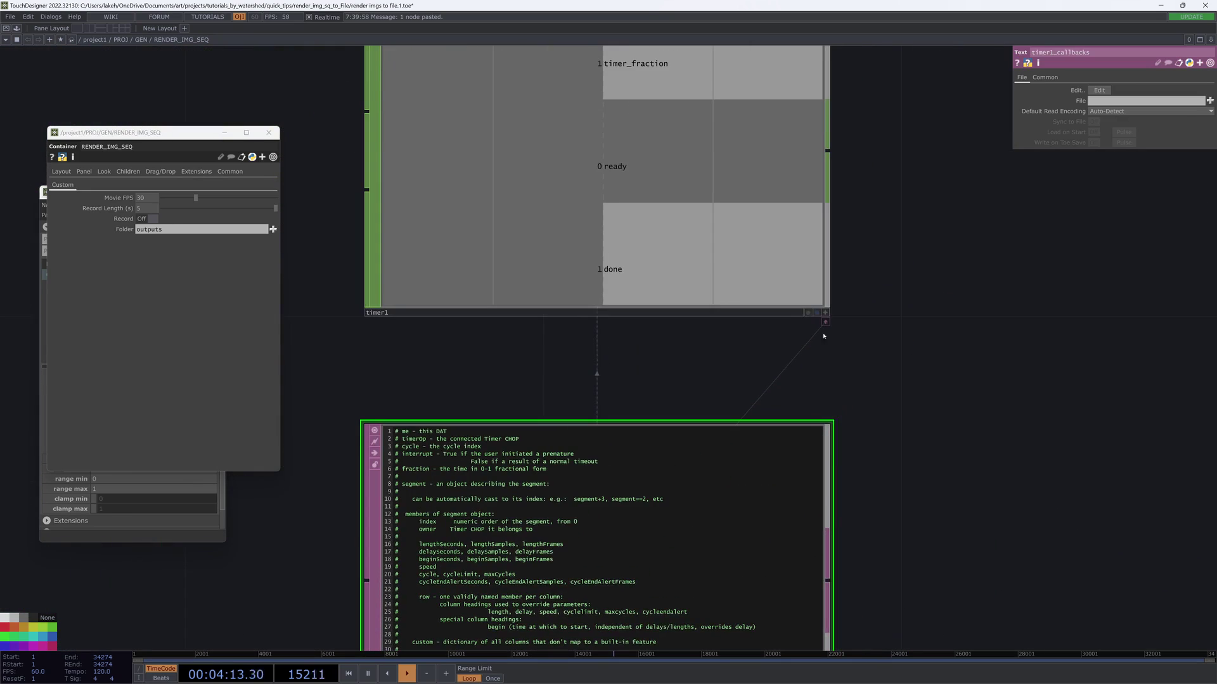
pyautogui.click(825, 324)
pyautogui.click(825, 324)
pyautogui.moveTo(973, 425)
pyautogui.mouseDown()
pyautogui.moveTo(995, 209)
pyautogui.moveTo(991, 417)
pyautogui.mouseUp()
pyautogui.click(872, 499)
pyautogui.moveTo(717, 643); pyautogui.dragTo(798, 616)
pyautogui.scroll(3, 792, 613)
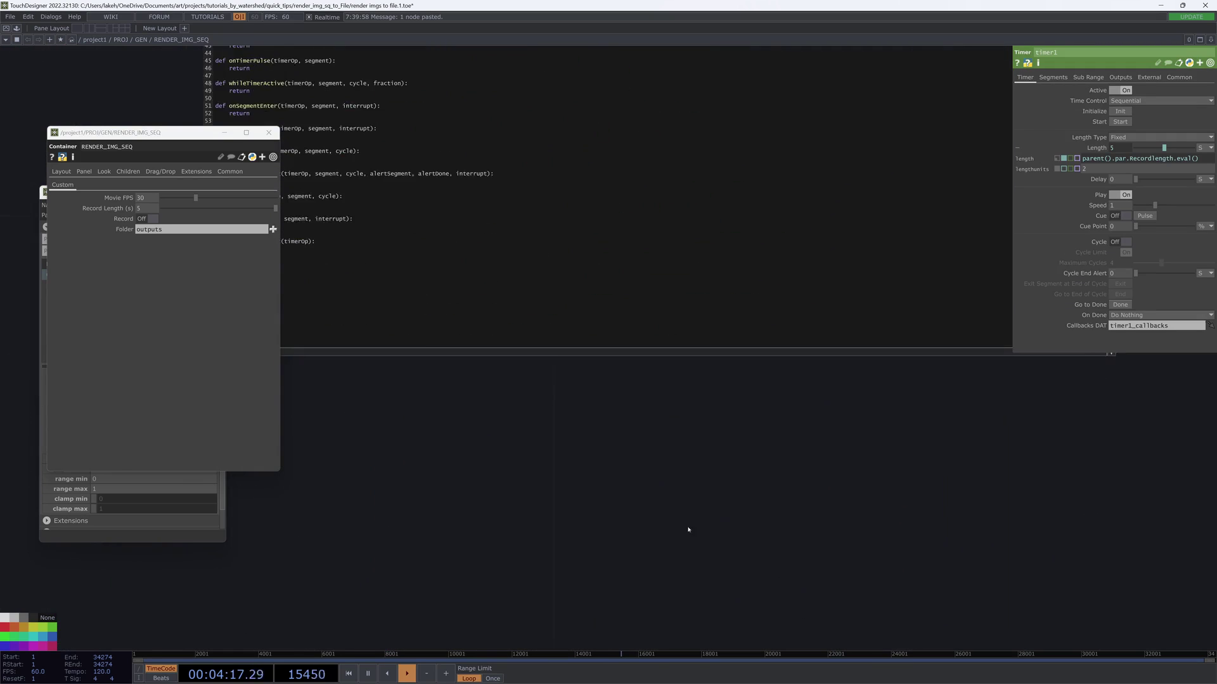
pyautogui.moveTo(383, 472); pyautogui.dragTo(577, 659)
pyautogui.moveTo(336, 435); pyautogui.dragTo(329, 491)
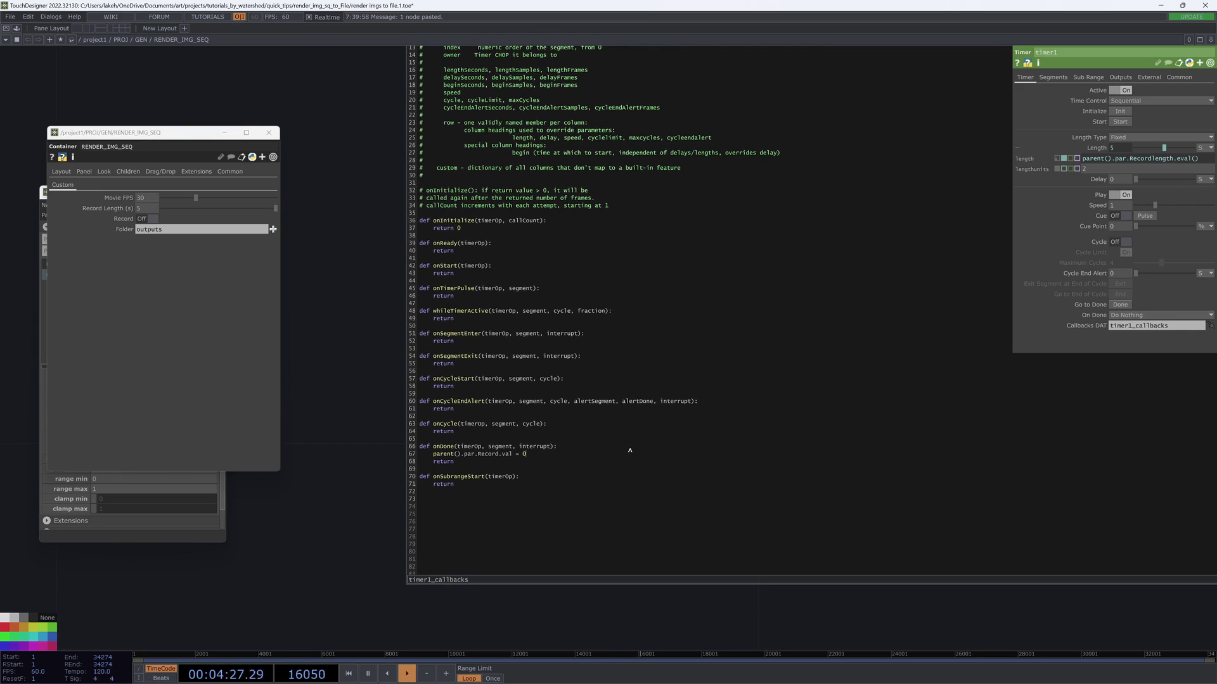
# Step: Collapse the timer1_callbacks DAT back into timer1
pyautogui.scroll(-3, 339, 497)
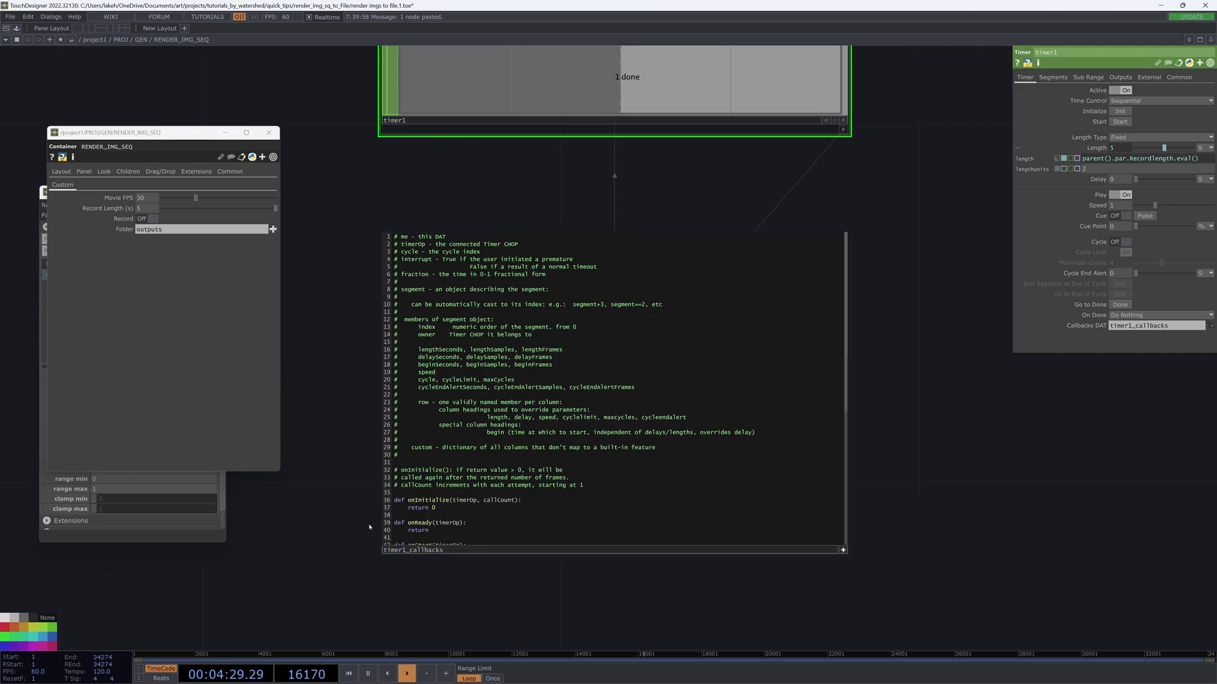
pyautogui.scroll(-5, 827, 552)
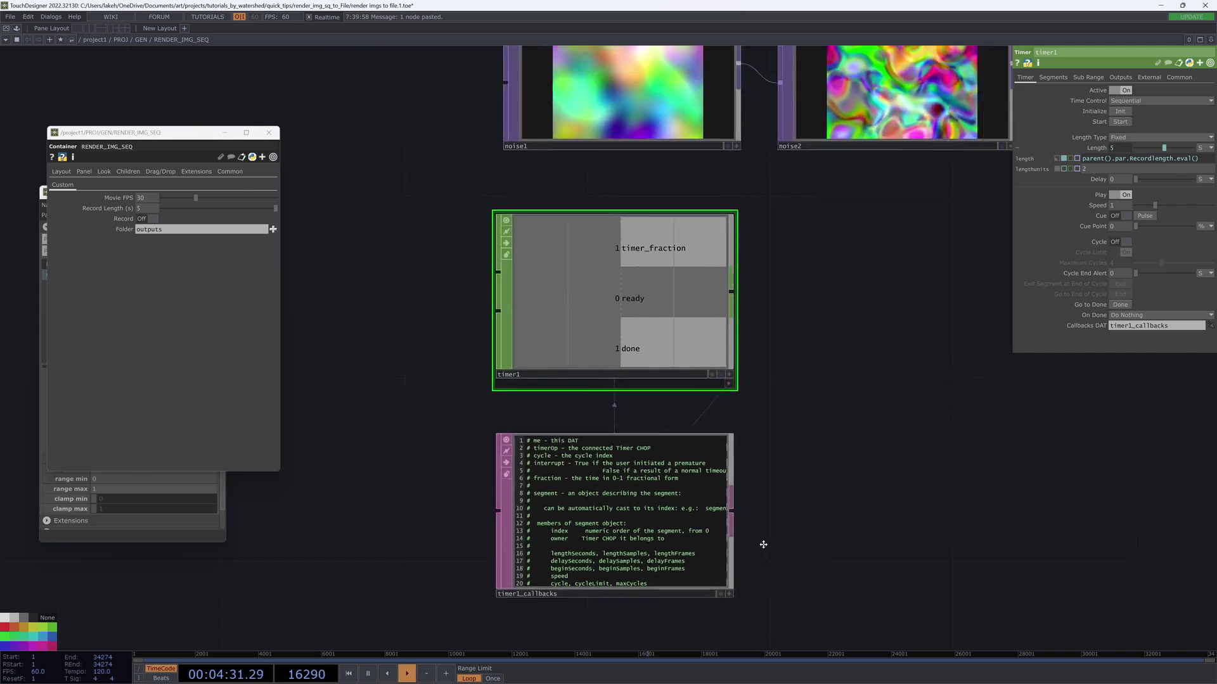
pyautogui.scroll(-5, 719, 492)
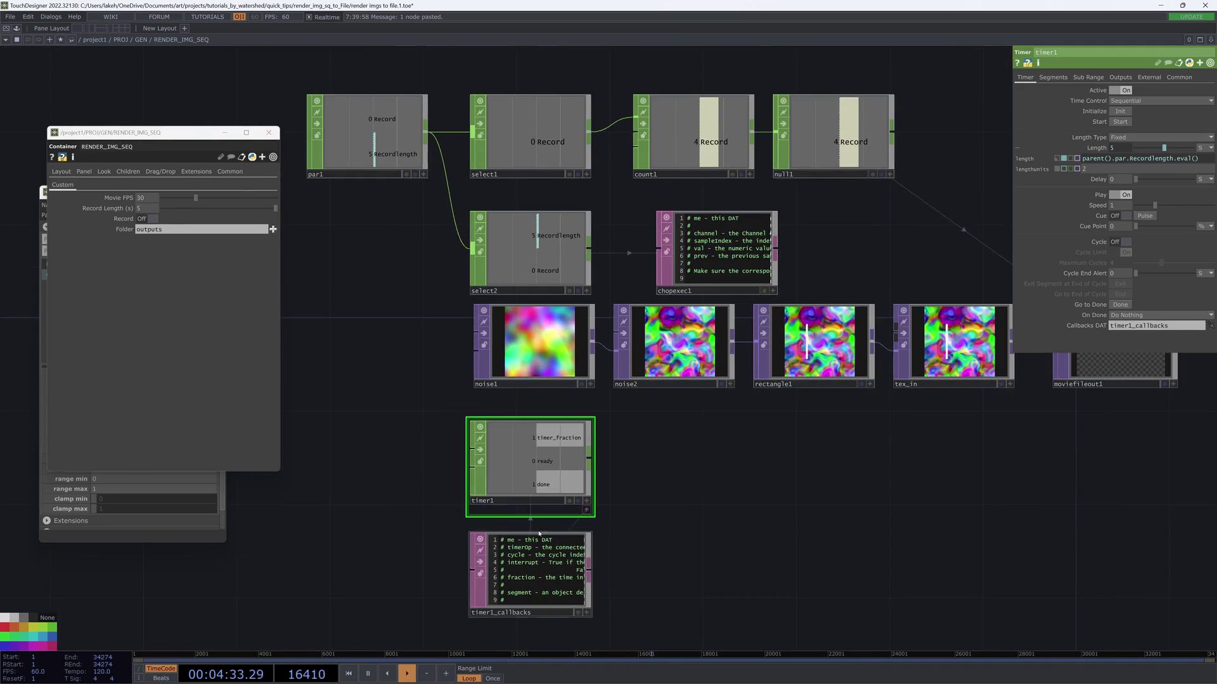
pyautogui.click(585, 511)
# Step: Switch Record on for a timed test recording and inspect moviefileout1's output settings
pyautogui.moveTo(746, 481); pyautogui.dragTo(625, 512)
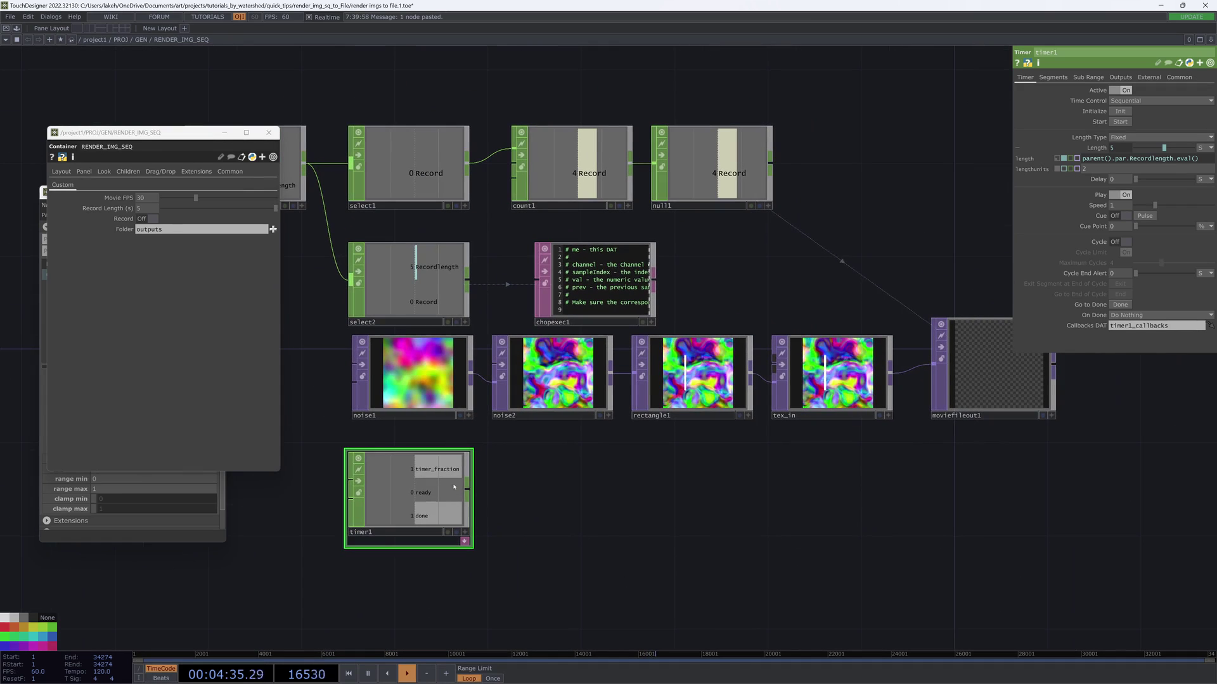
pyautogui.click(152, 218)
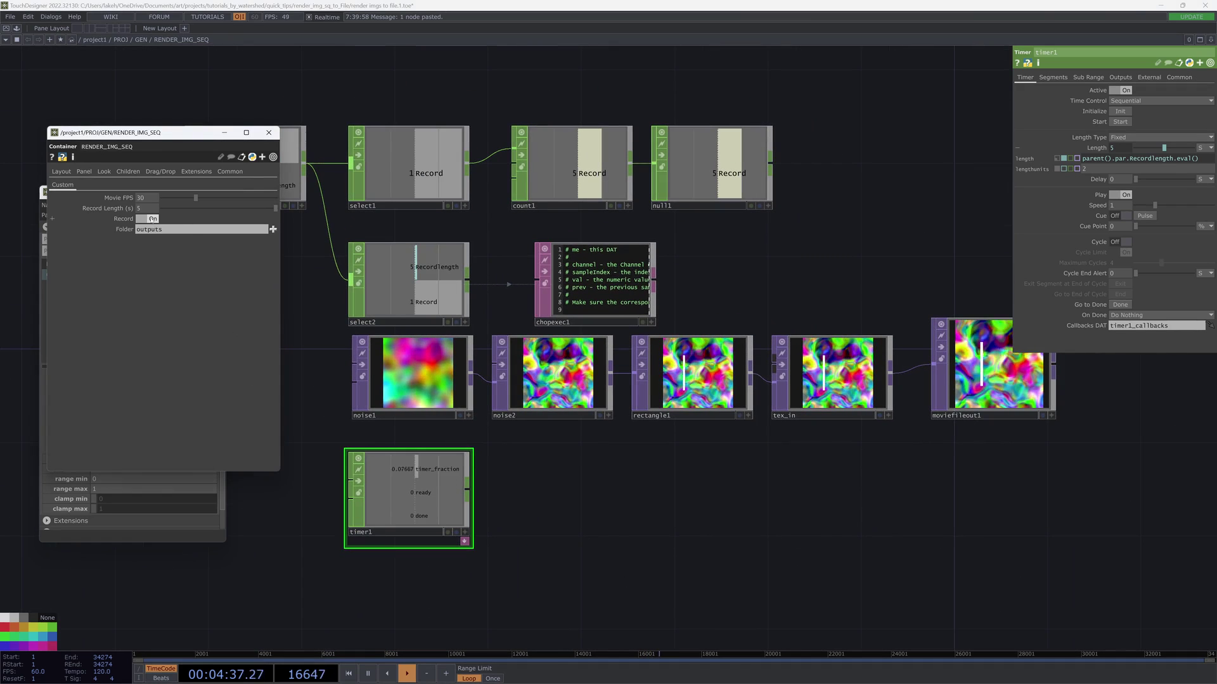
pyautogui.moveTo(806, 529); pyautogui.dragTo(774, 548)
pyautogui.click(964, 383)
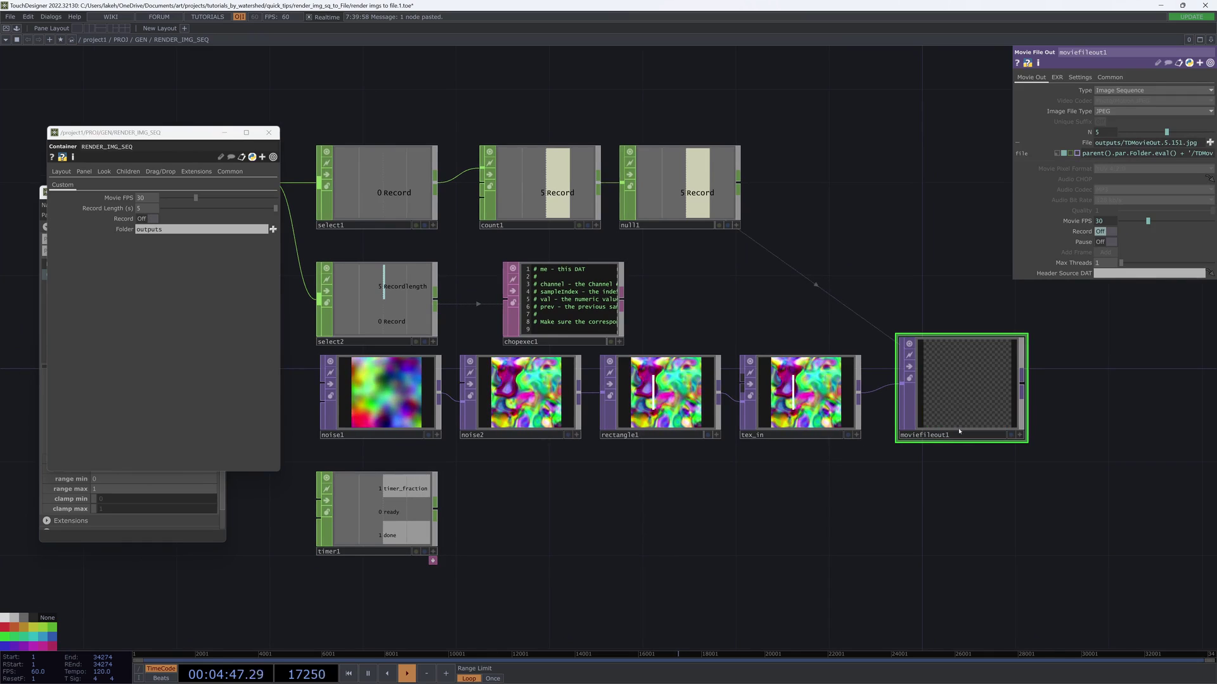
# Step: Shift par1 away from select1 and move chopexec1 closer to select2
pyautogui.moveTo(854, 523); pyautogui.dragTo(953, 511)
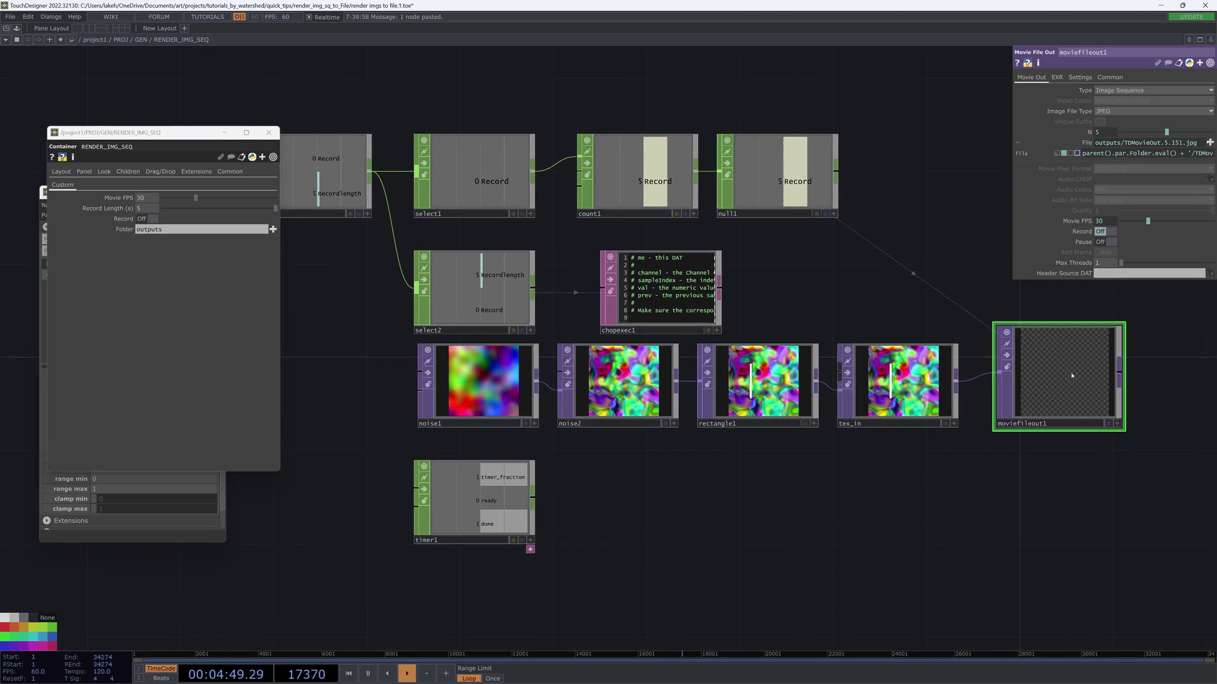
pyautogui.scroll(-2, 888, 506)
pyautogui.scroll(-1, 881, 506)
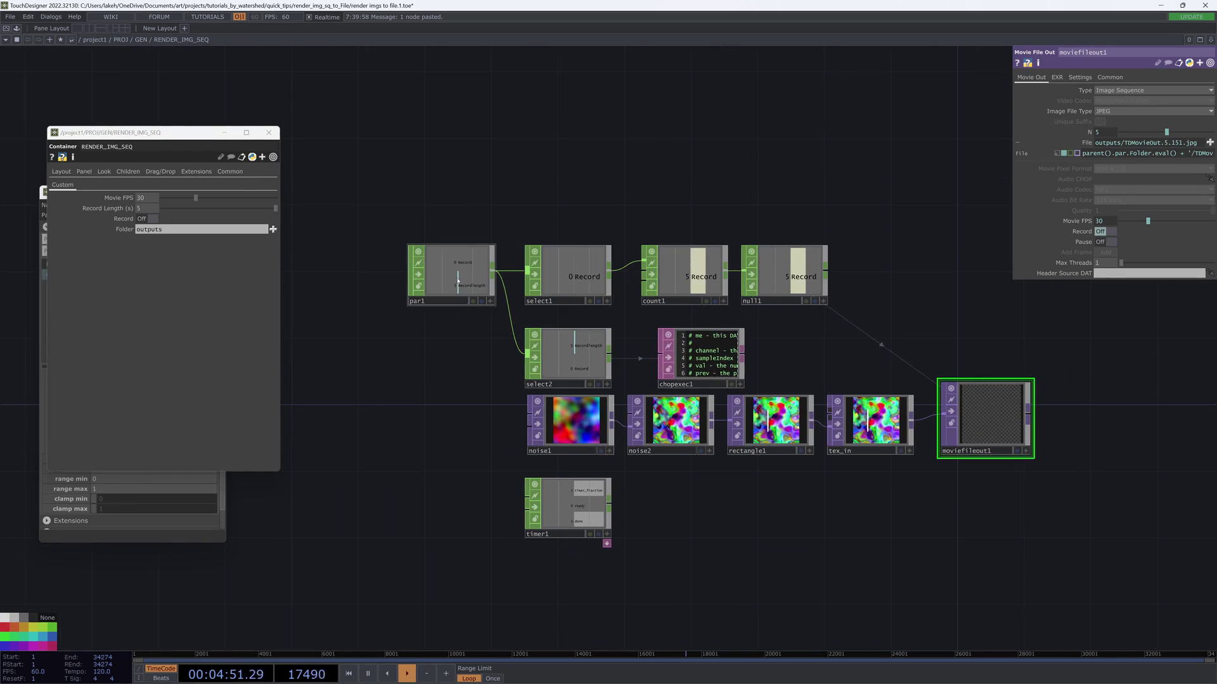
pyautogui.moveTo(457, 281); pyautogui.dragTo(441, 280)
pyautogui.moveTo(698, 473); pyautogui.dragTo(649, 466)
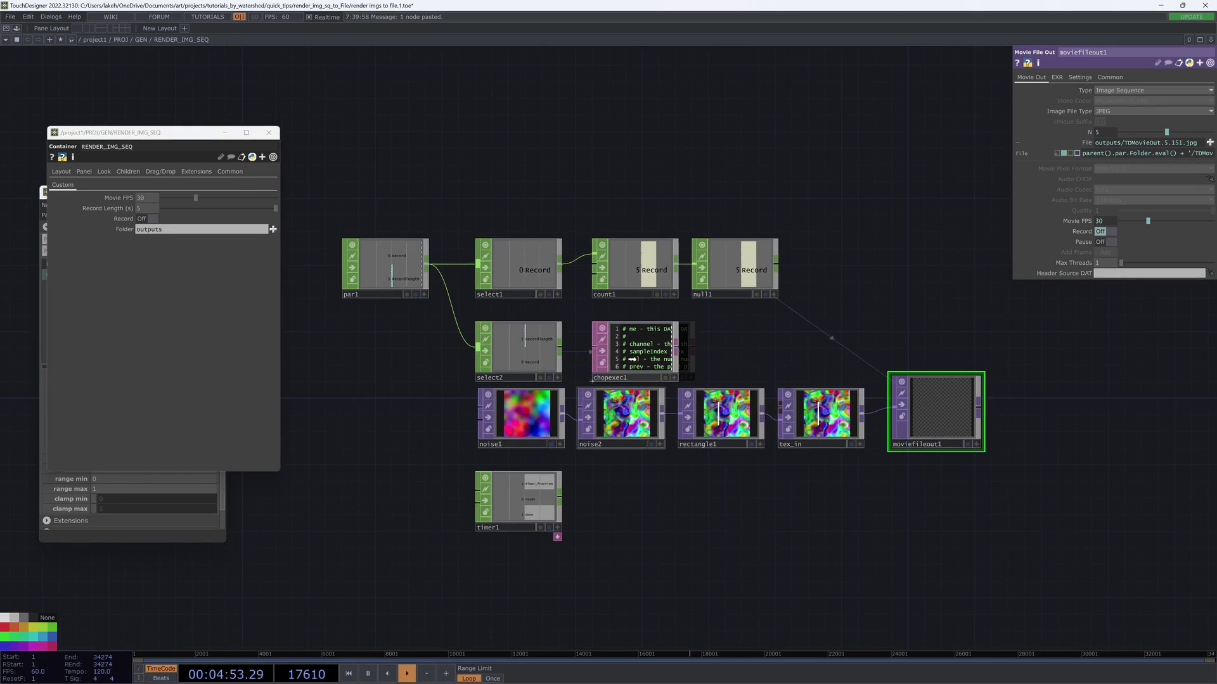
# Step: Move the par1, select, count1, null1 and chopexec1 nodes together farther above the texture chain, and place timer1 beside chopexec1
pyautogui.moveTo(698, 362); pyautogui.dragTo(697, 362, button='right')
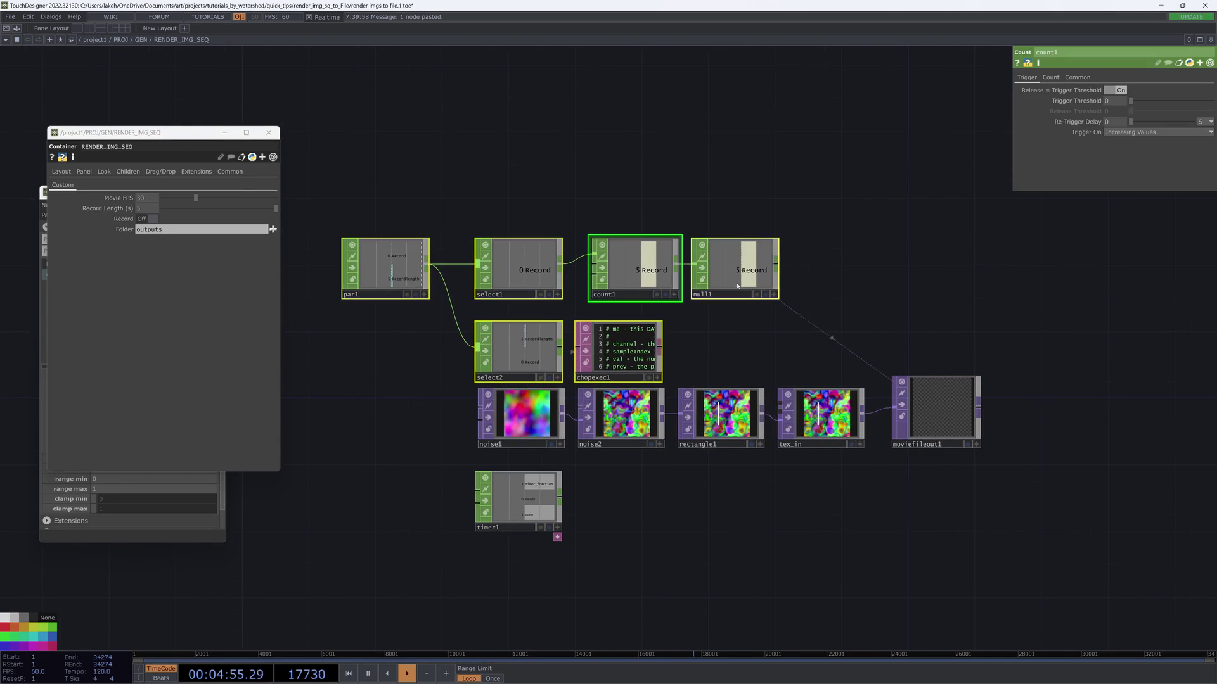
pyautogui.moveTo(738, 280); pyautogui.dragTo(740, 179)
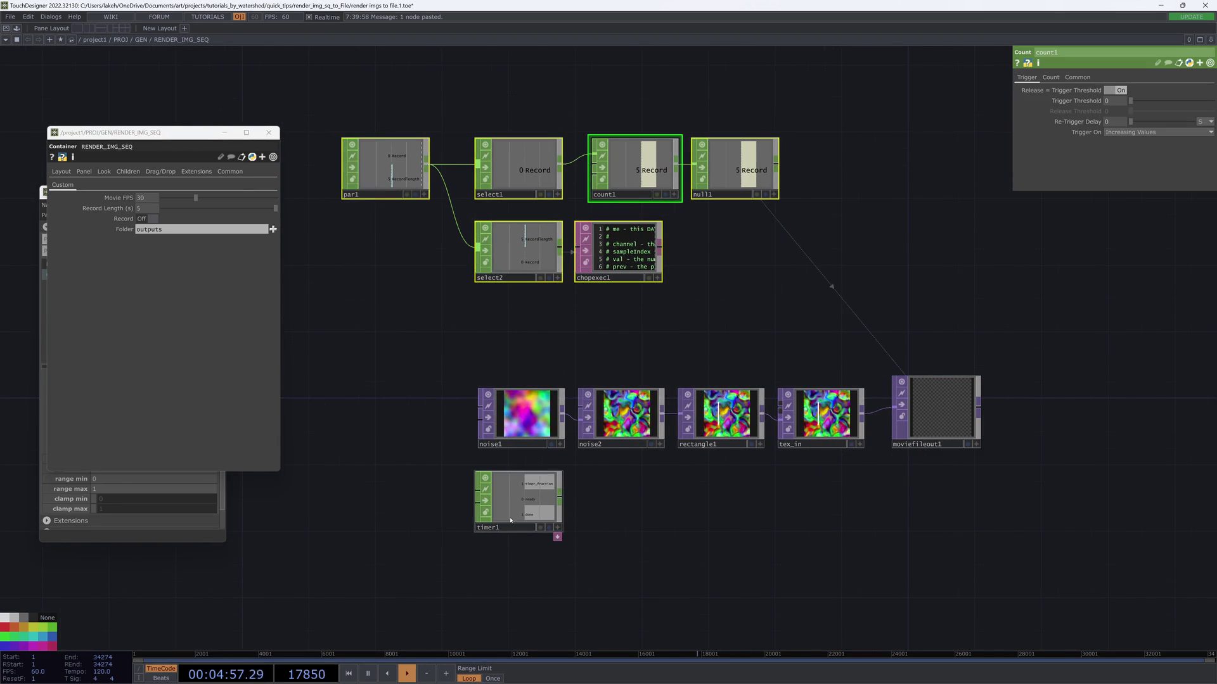
pyautogui.moveTo(511, 521); pyautogui.dragTo(726, 271)
pyautogui.click(1006, 439)
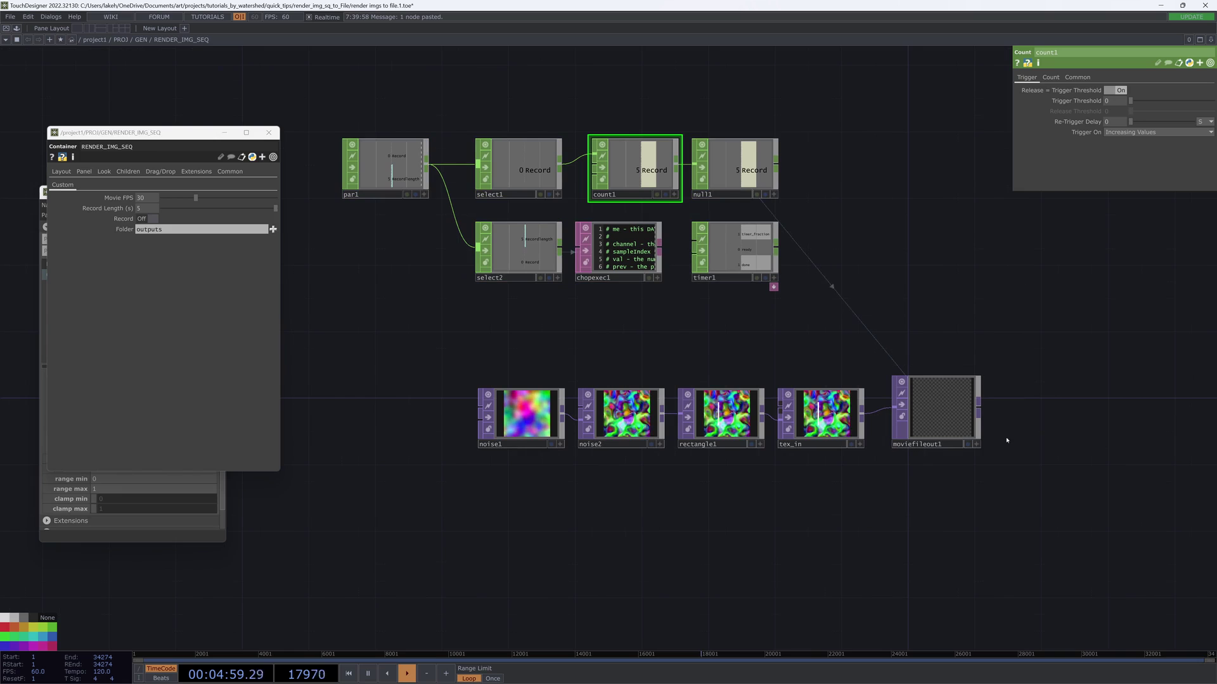
# Step: Shift moviefileout1 slightly farther from tex_in, and move the par1, select, count1, null1, chopexec1 and timer1 nodes together closer to the texture chain
pyautogui.moveTo(946, 423); pyautogui.dragTo(962, 422)
pyautogui.moveTo(772, 289); pyautogui.dragTo(770, 333)
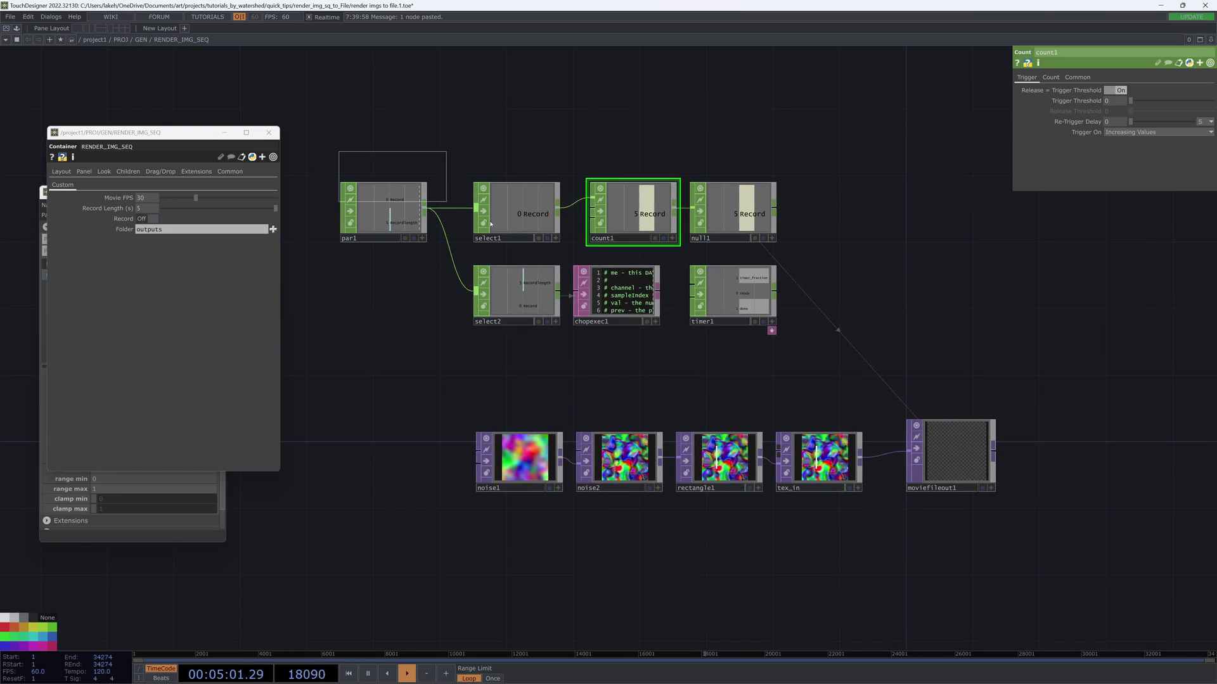
pyautogui.moveTo(490, 223); pyautogui.dragTo(781, 333, button='right')
pyautogui.moveTo(754, 304); pyautogui.dragTo(837, 370)
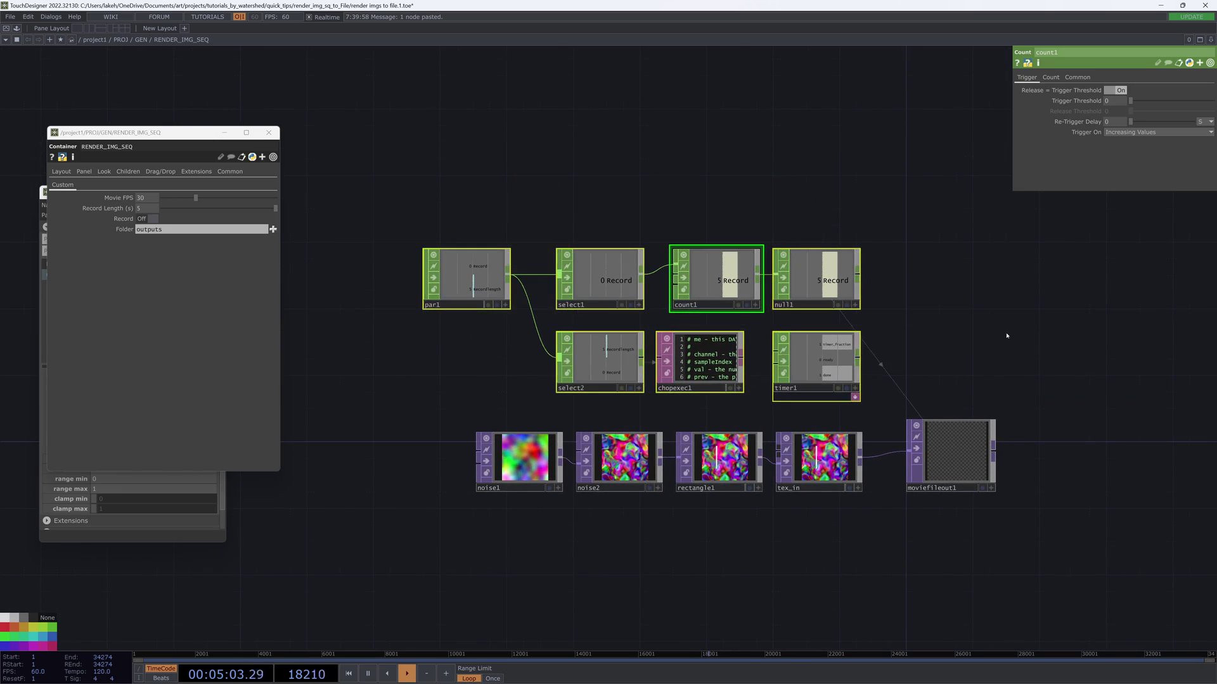
pyautogui.click(1007, 336)
pyautogui.moveTo(1090, 408); pyautogui.dragTo(1043, 417)
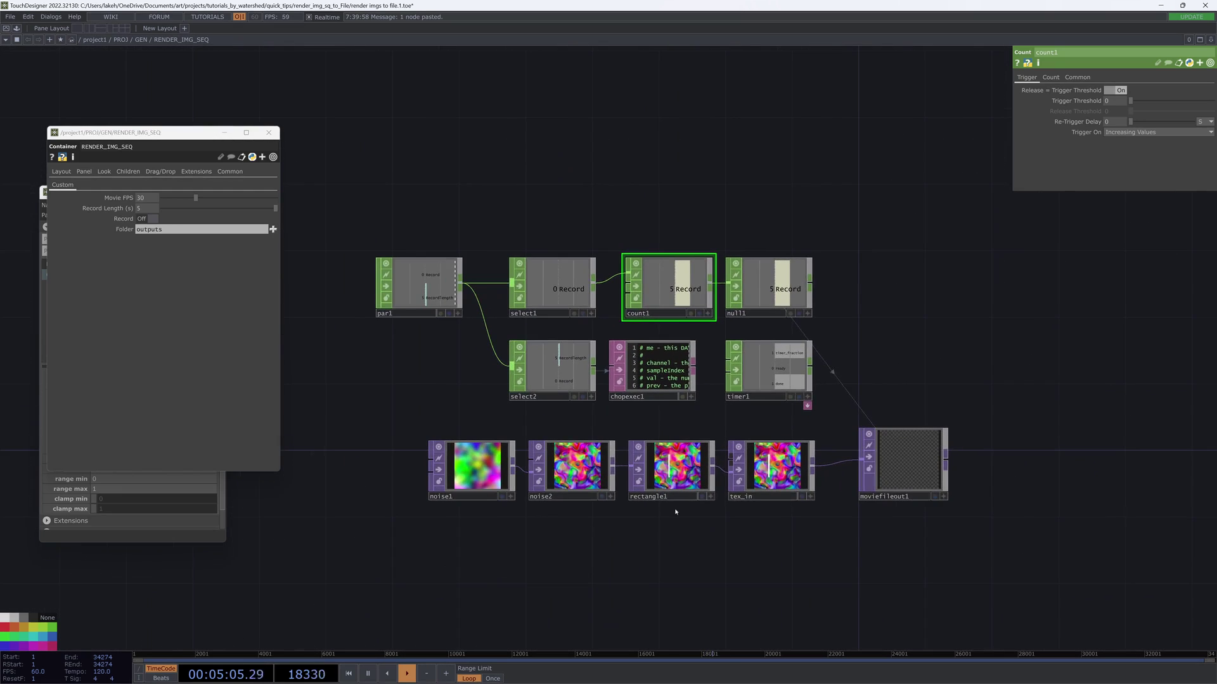
# Step: Close the RENDER_IMG_SEQ floating parameter window and the Component Editor
pyautogui.moveTo(650, 576); pyautogui.dragTo(570, 549)
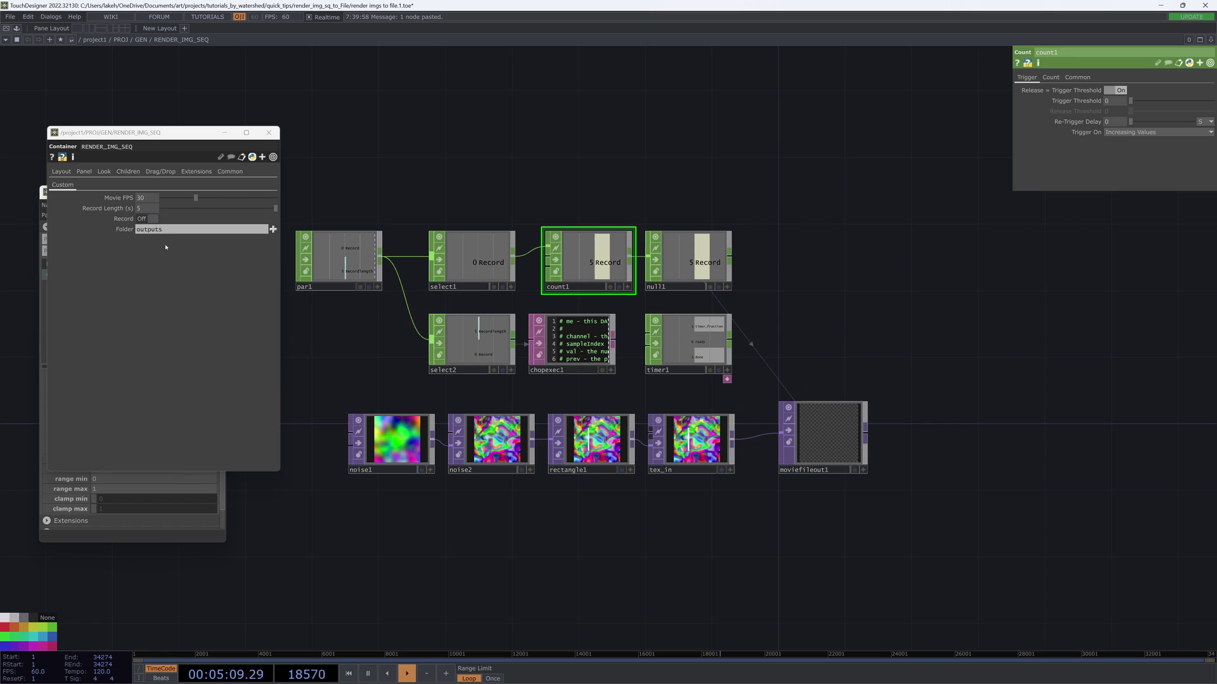
pyautogui.moveTo(636, 516); pyautogui.dragTo(717, 497)
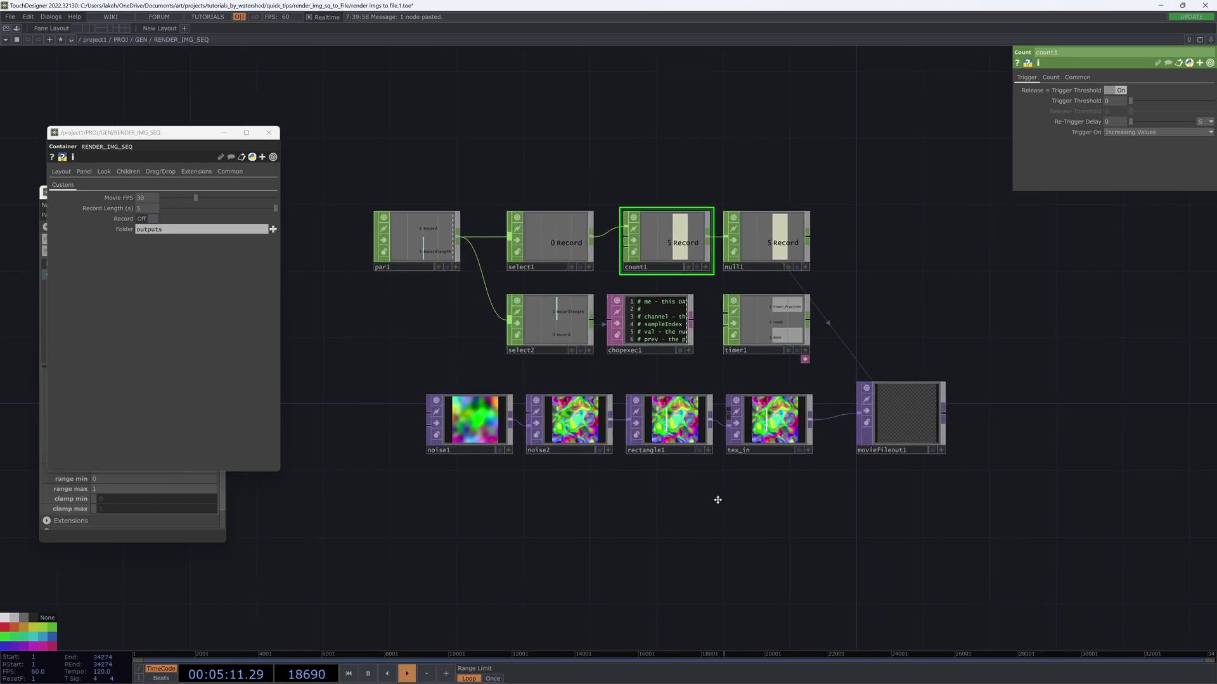
pyautogui.click(268, 133)
pyautogui.click(216, 192)
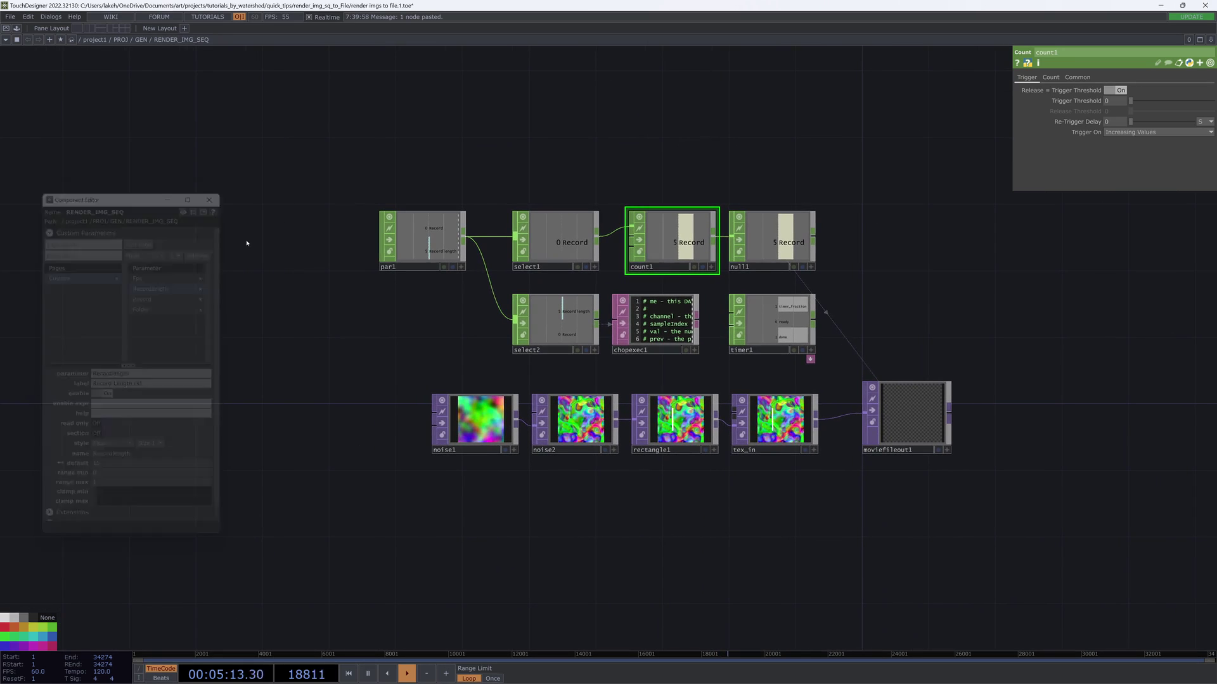
pyautogui.scroll(2, 590, 401)
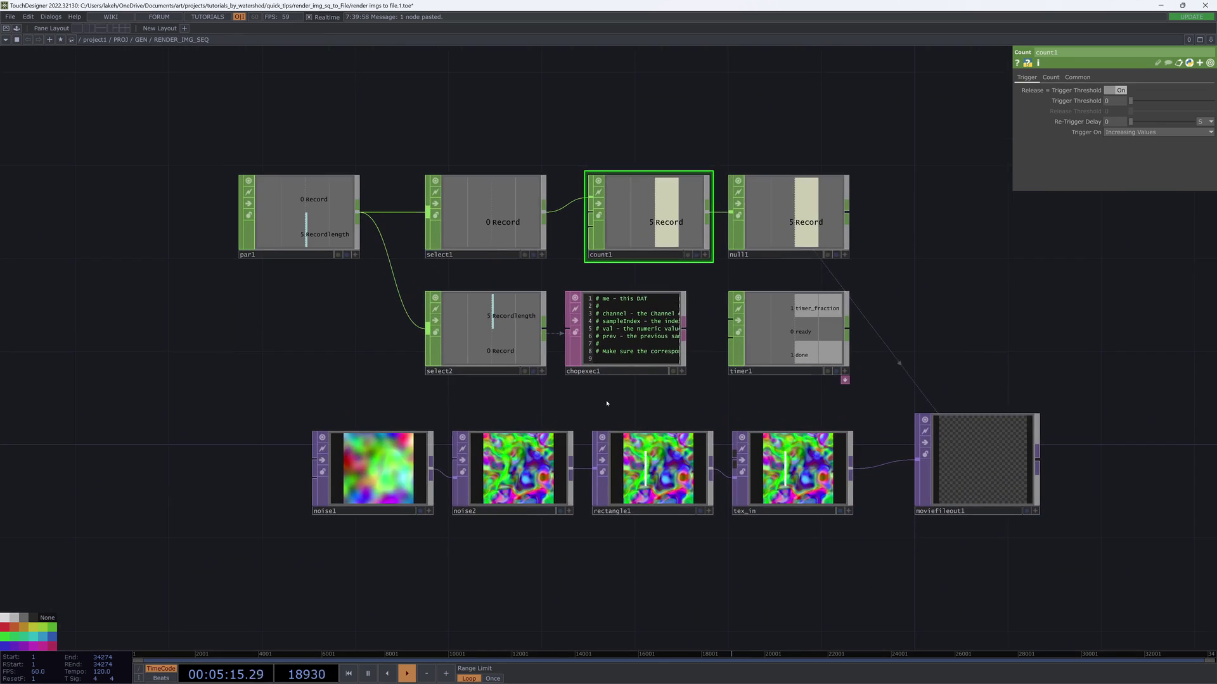